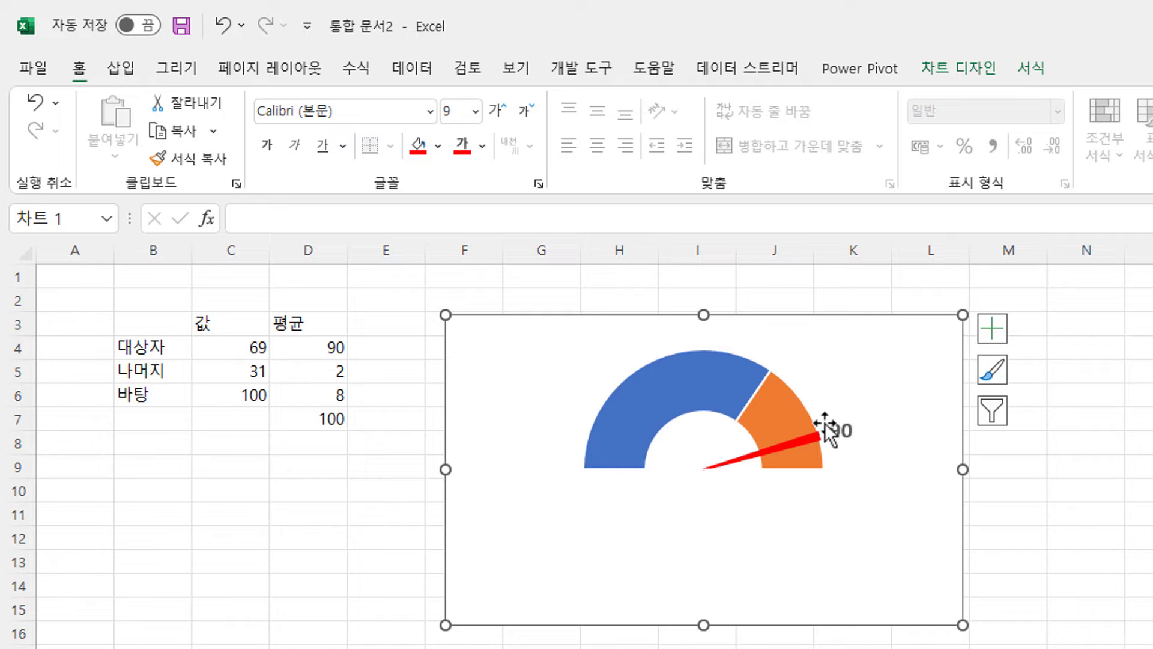
Step: Set the 값 amount for 대상자 in cell C4 to 50
{"action": "left_click", "coordinate": [224, 343]}
{"action": "left_click", "coordinate": [229, 346]}
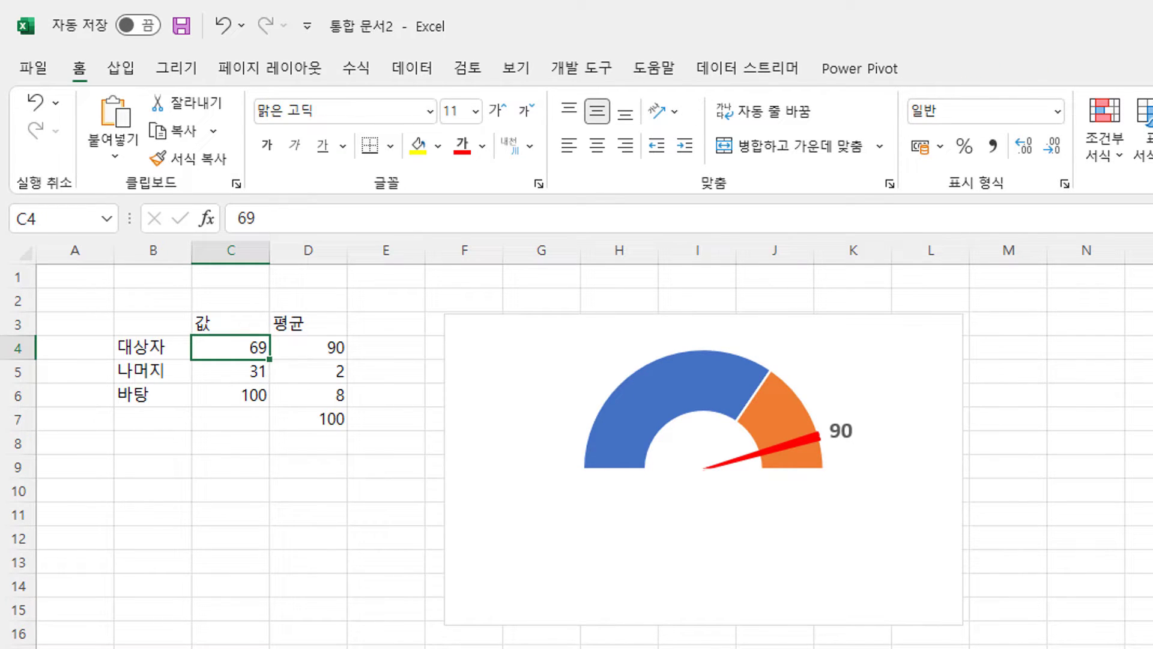
{"action": "type", "text": "50"}
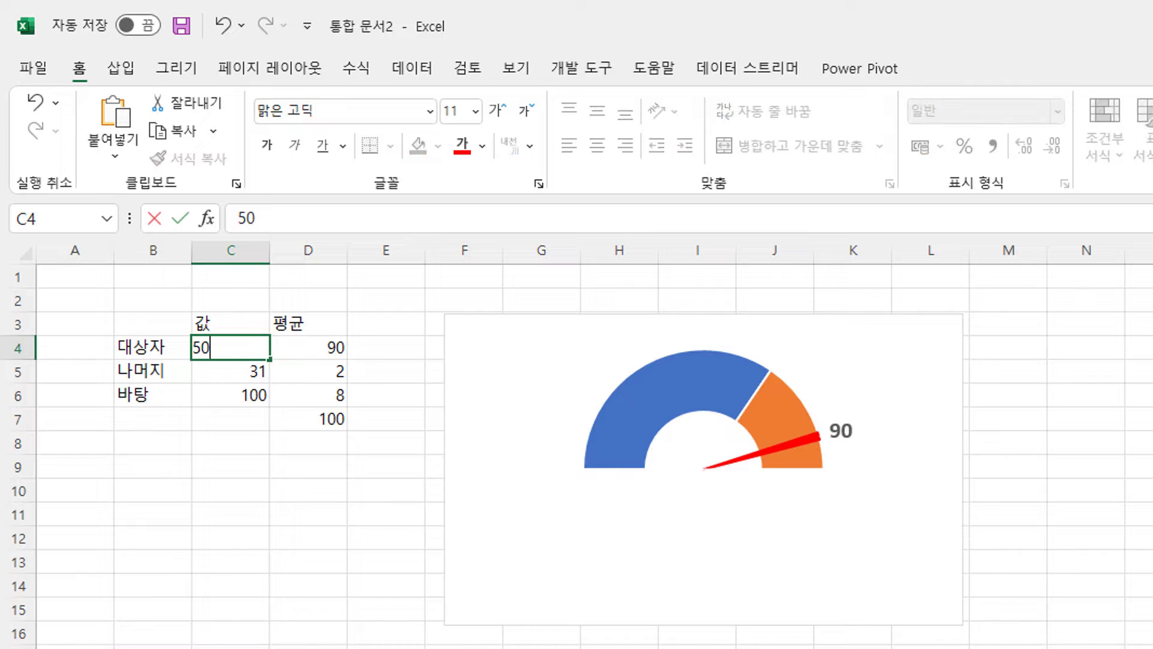
{"action": "key", "text": "Return"}
Step: Set the 평균 amount for 대상자 in cell D4 to 66
{"action": "key", "text": "Right"}
{"action": "key", "text": "Up"}
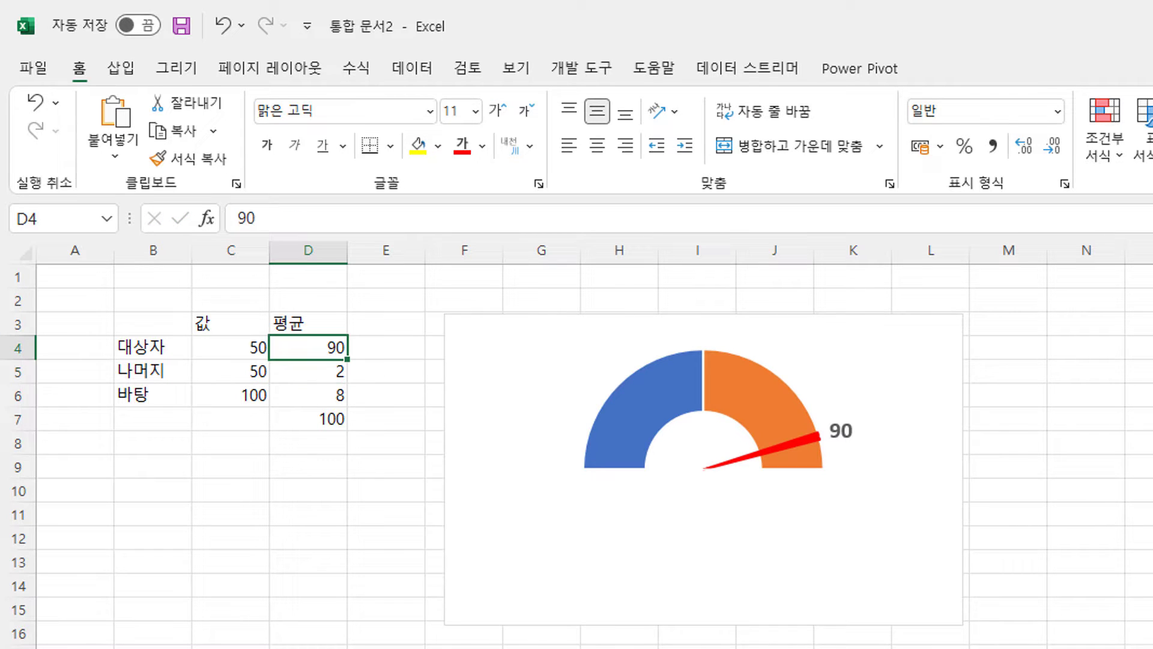
{"action": "key", "text": "F2"}
{"action": "key", "text": "BackSpace"}
{"action": "key", "text": "BackSpace"}
{"action": "type", "text": "66"}
{"action": "key", "text": "Return"}
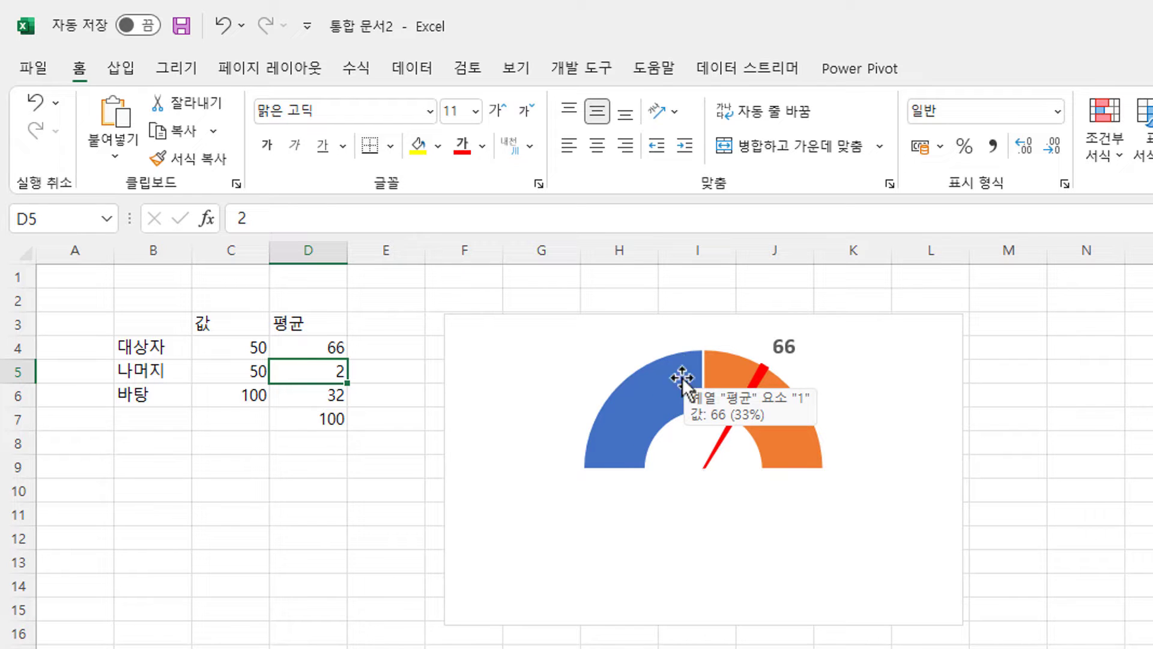
{"action": "mouse_move", "coordinate": [644, 395]}
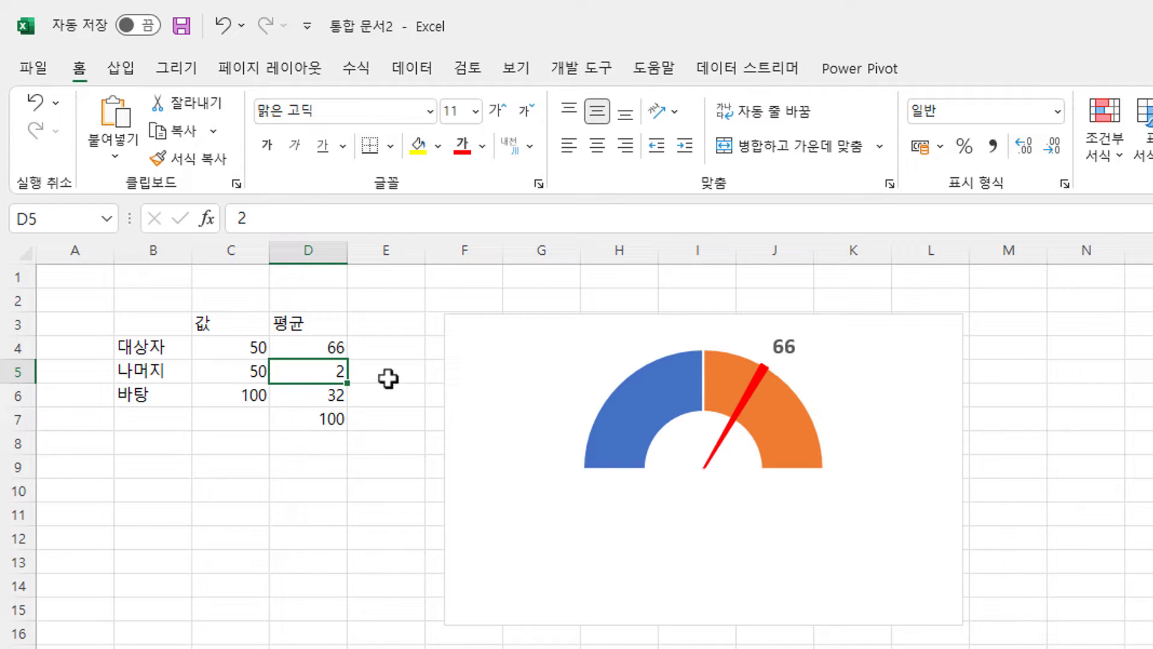
Step: Set the 평균 amount for 대상자 in cell D4 to 70
{"action": "left_click", "coordinate": [323, 344]}
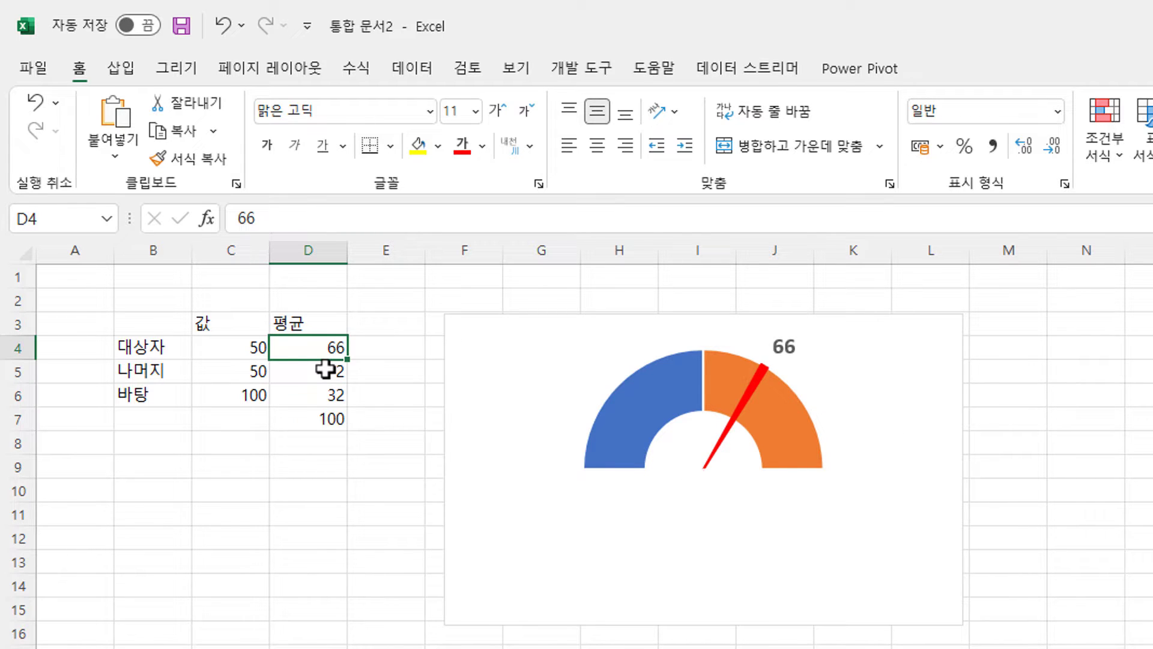
{"action": "type", "text": "70"}
{"action": "key", "text": "Return"}
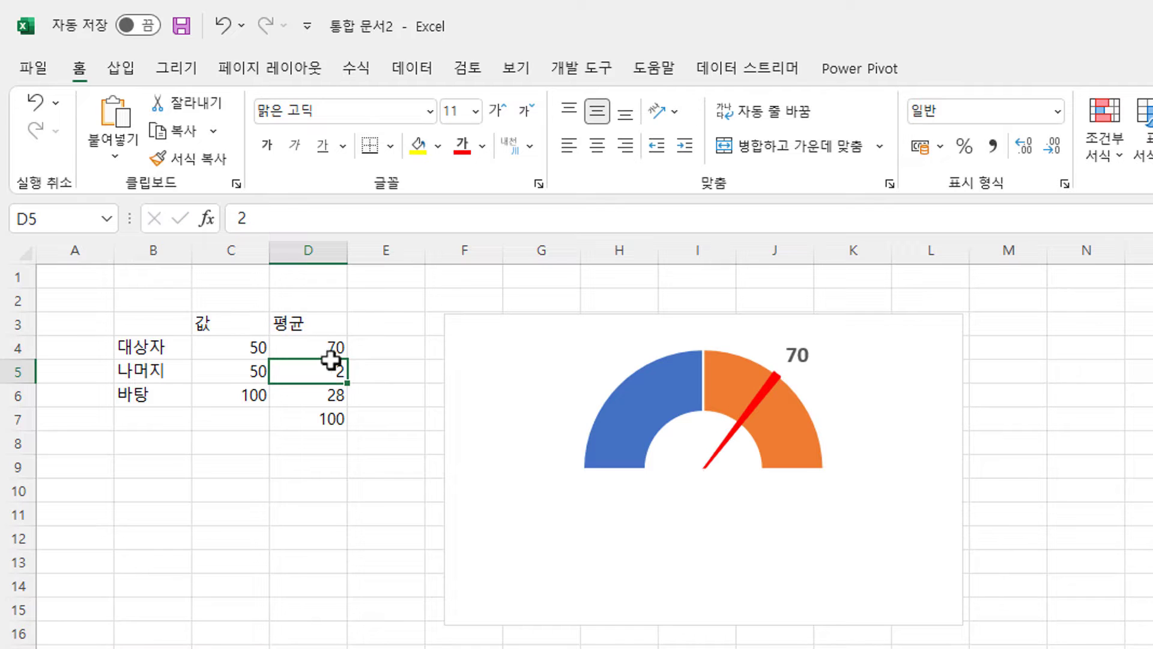
{"action": "left_click", "coordinate": [218, 349]}
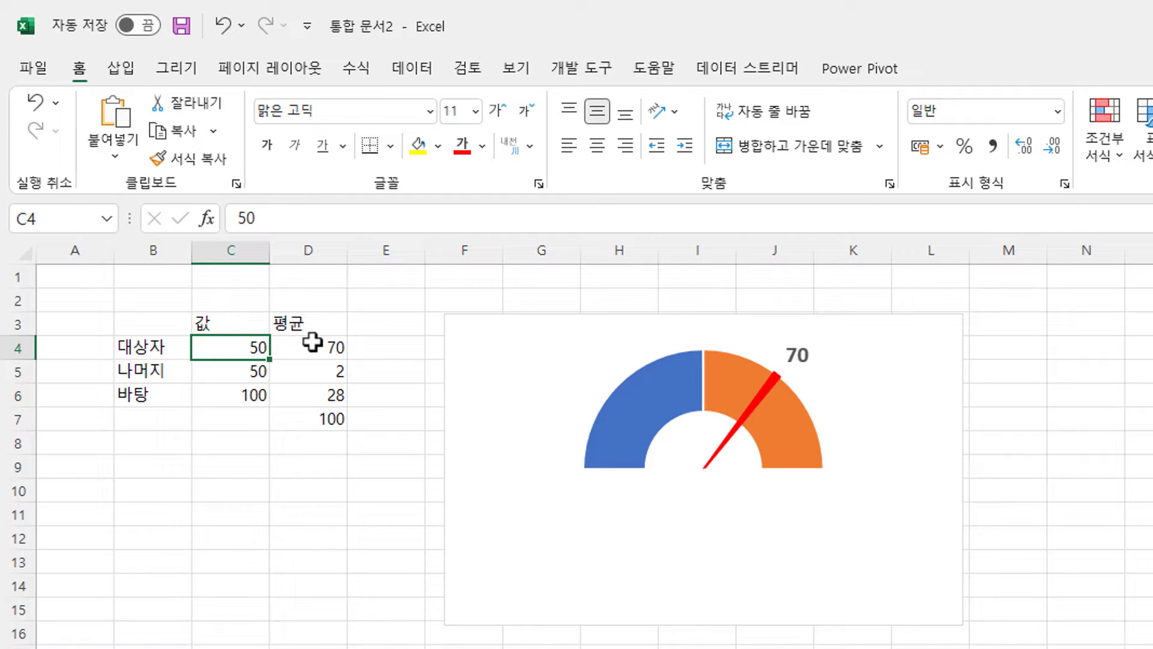
{"action": "left_click", "coordinate": [542, 378]}
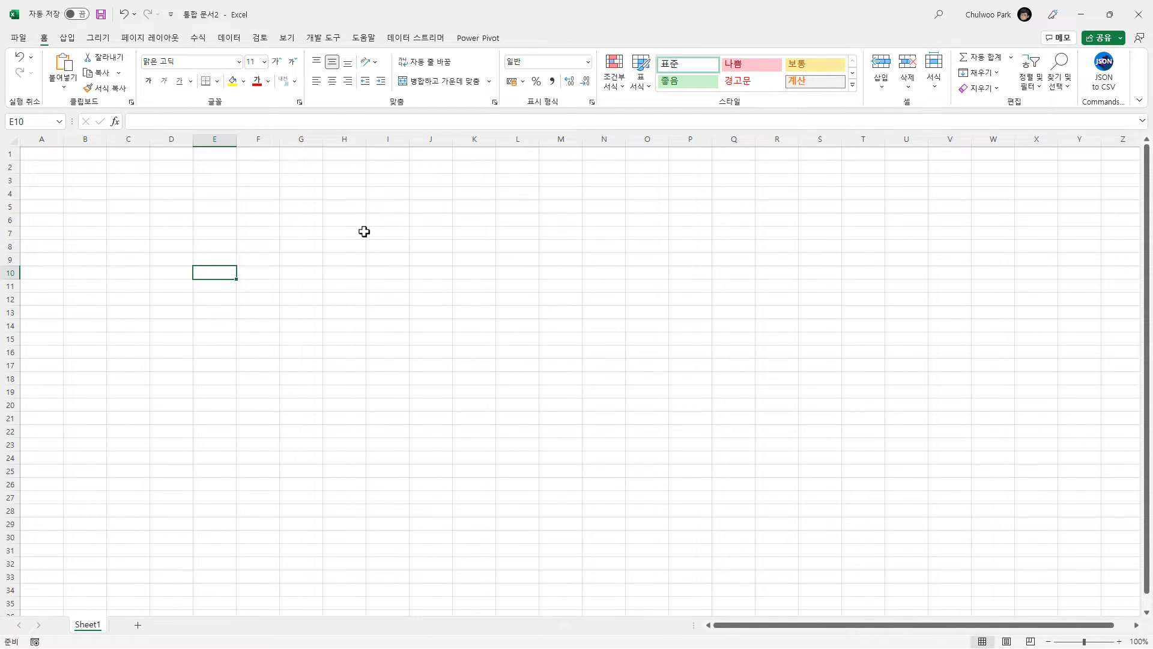
{"action": "left_click", "coordinate": [67, 39]}
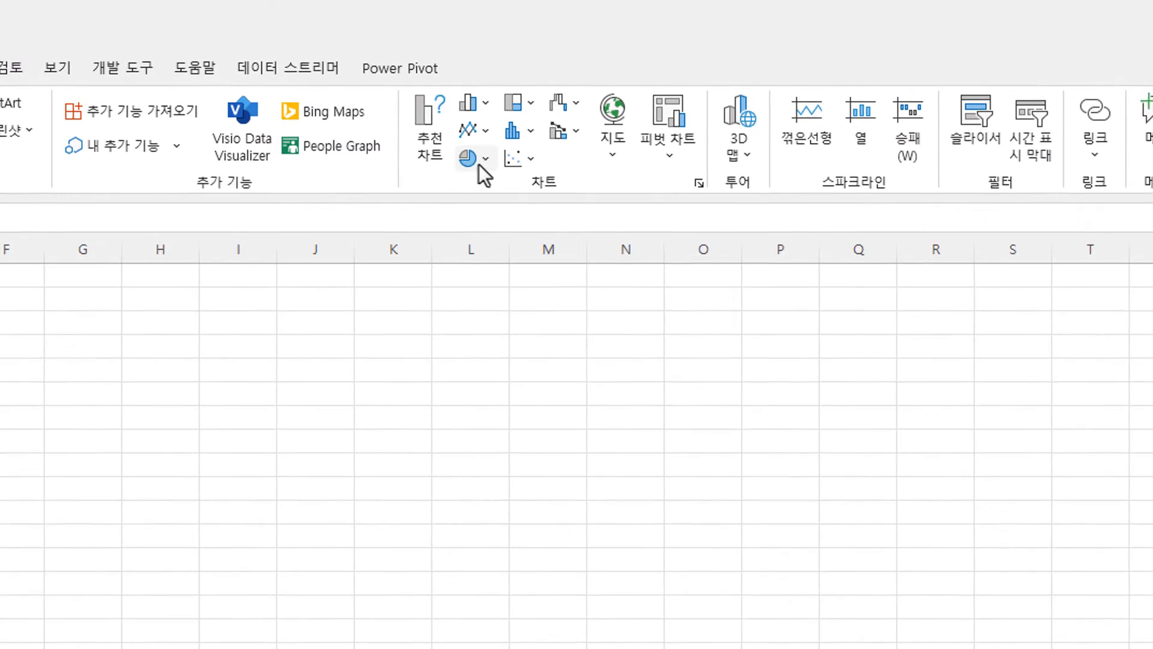
{"action": "left_click", "coordinate": [519, 89]}
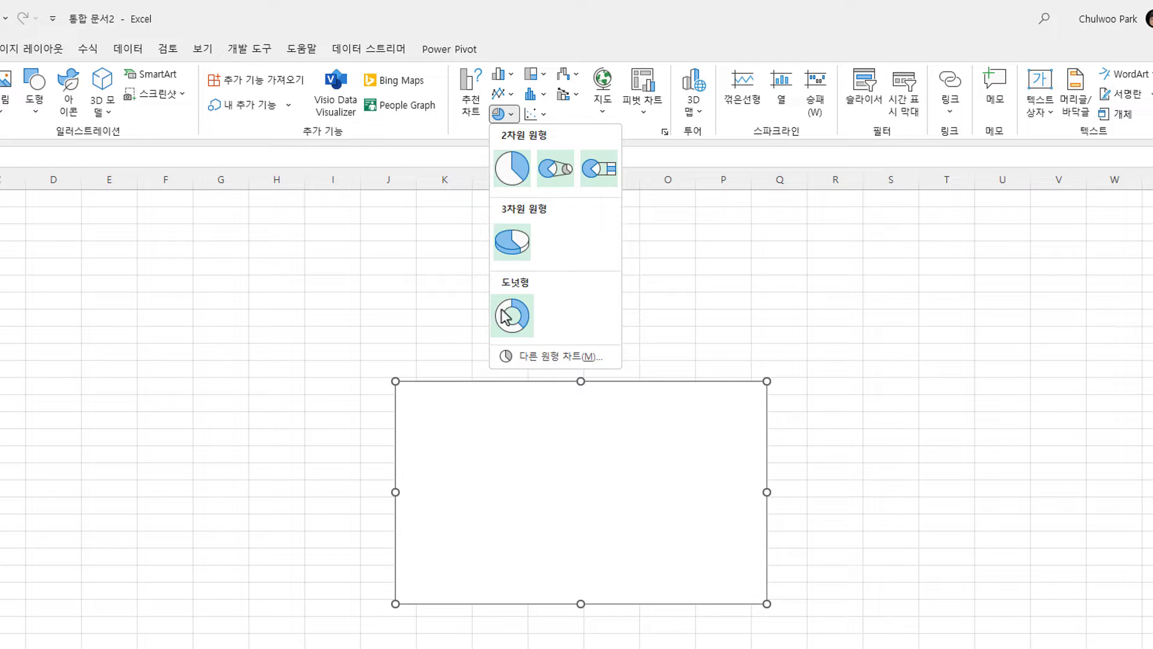
{"action": "left_click", "coordinate": [97, 252]}
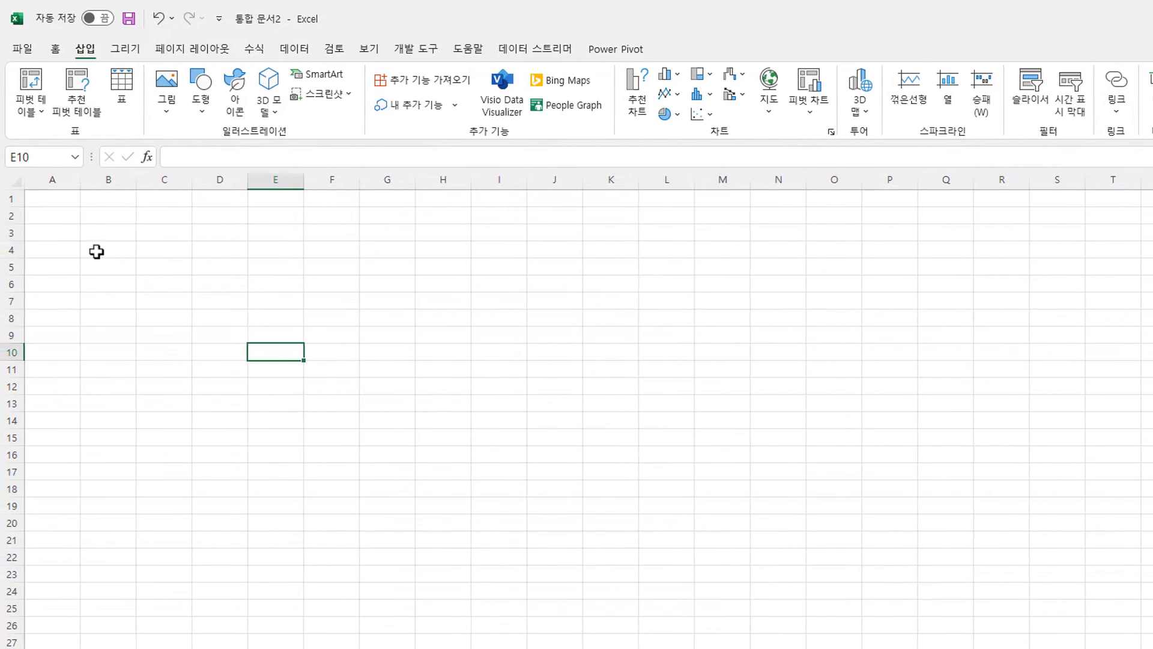
Step: Enter the row label 대상자 in cell B4 and the column header 값 in cell C3
{"action": "left_click", "coordinate": [98, 253]}
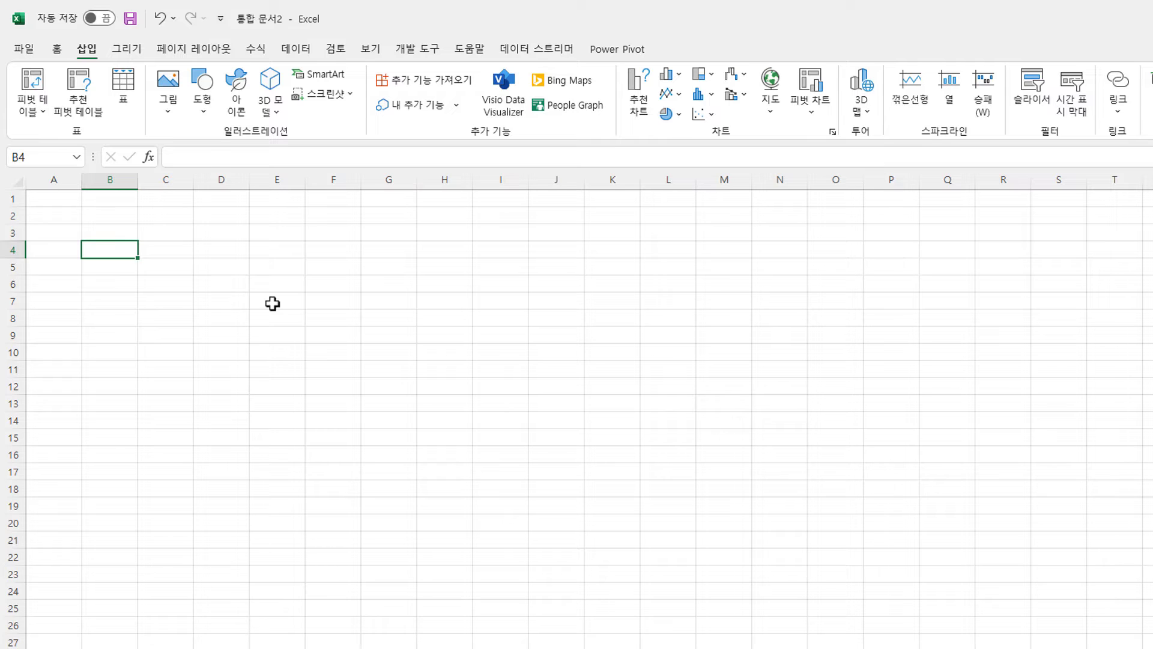
{"action": "type", "text": "대상자"}
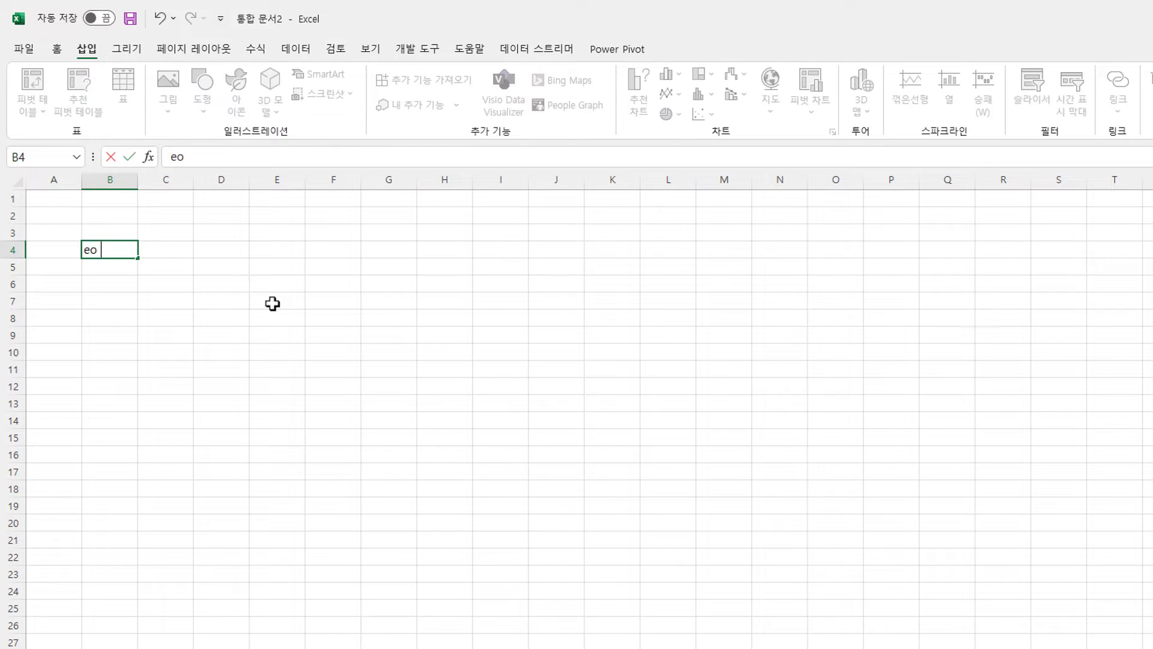
{"action": "key", "text": "Return"}
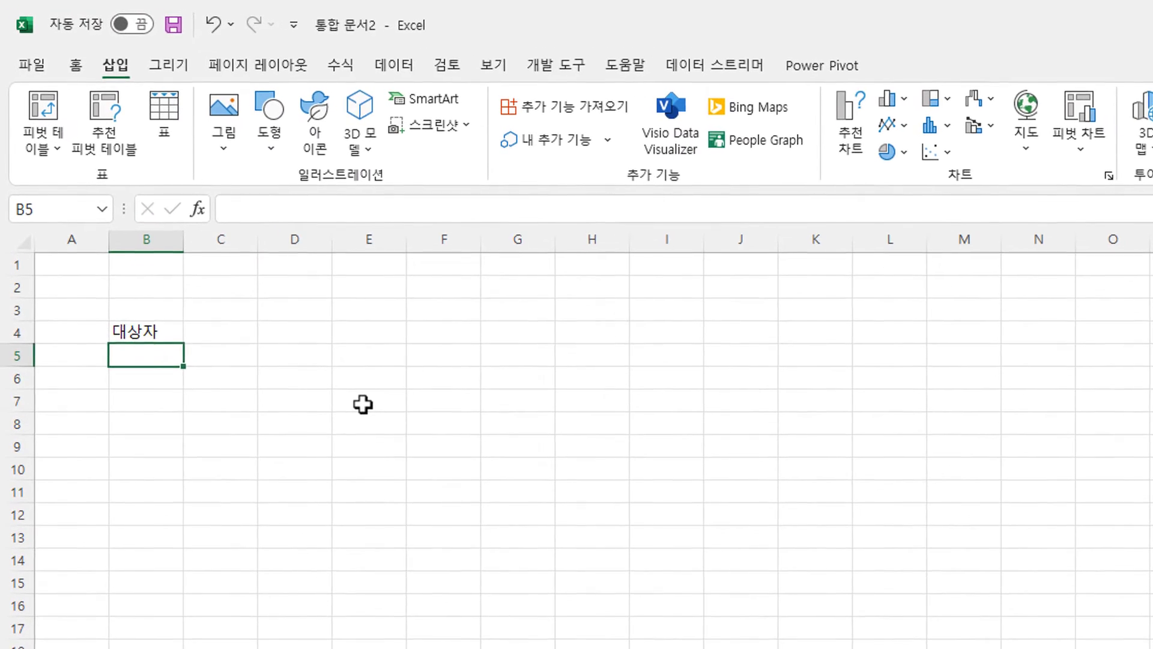
{"action": "key", "text": "Up"}
{"action": "key", "text": "Up"}
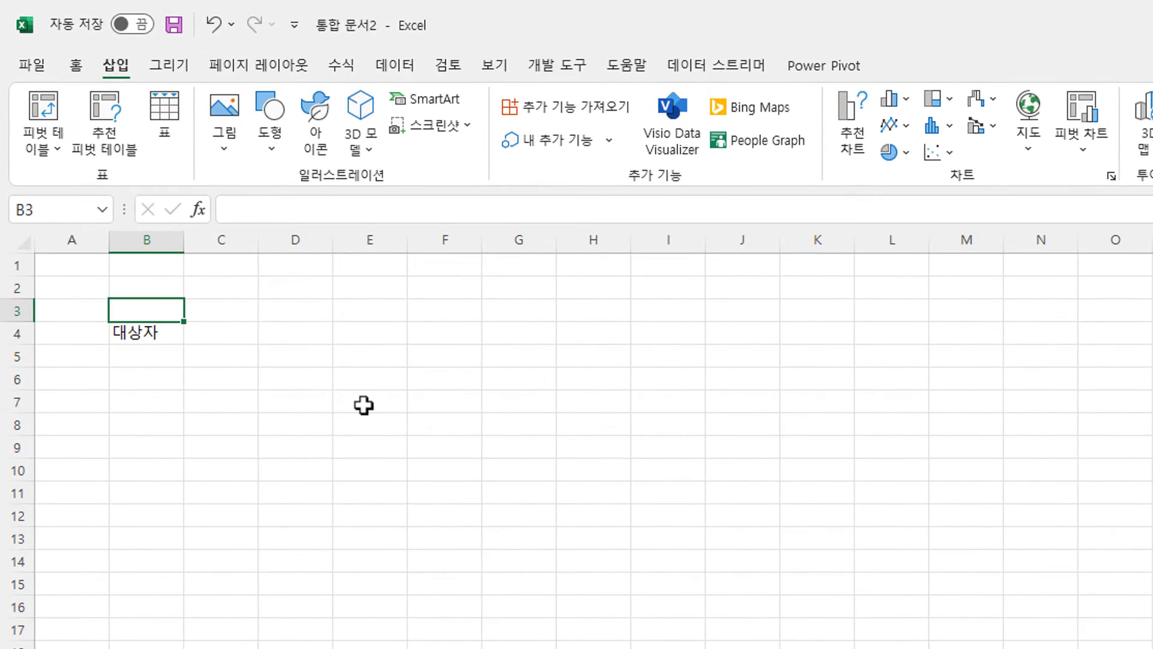
{"action": "key", "text": "Right"}
{"action": "type", "text": "rkq"}
{"action": "key", "text": "Return"}
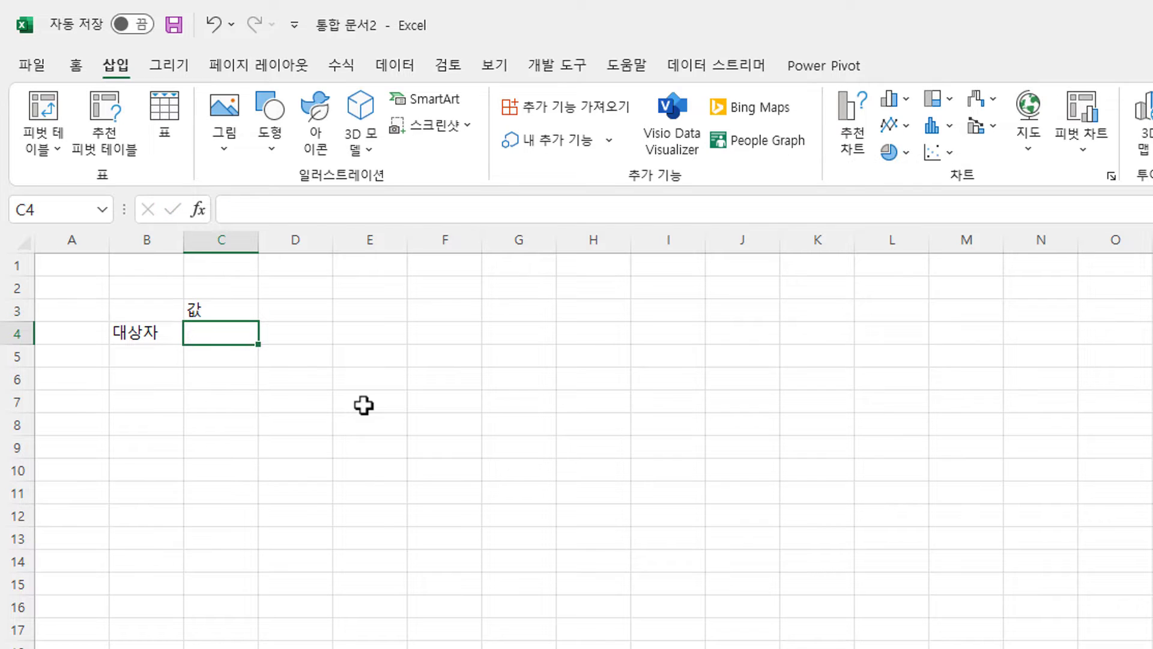
Step: Enter the row labels 나머지 in cell B5 and 바탕 in cell B6
{"action": "key", "text": "Down"}
{"action": "key", "text": "Left"}
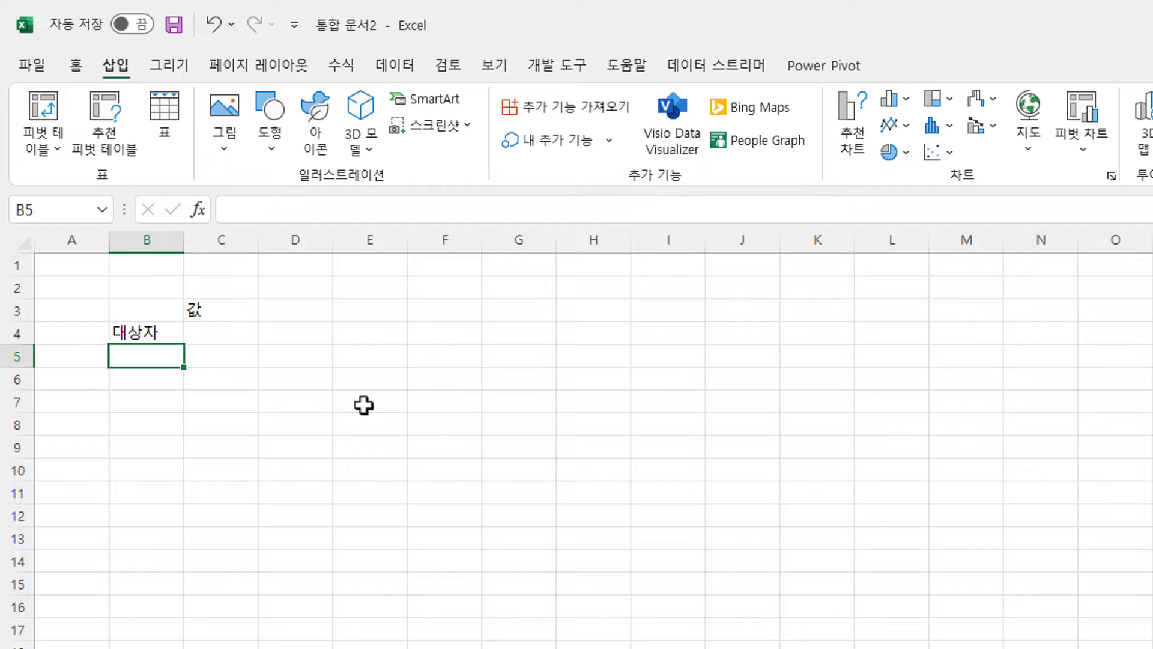
{"action": "type", "text": "skajwl"}
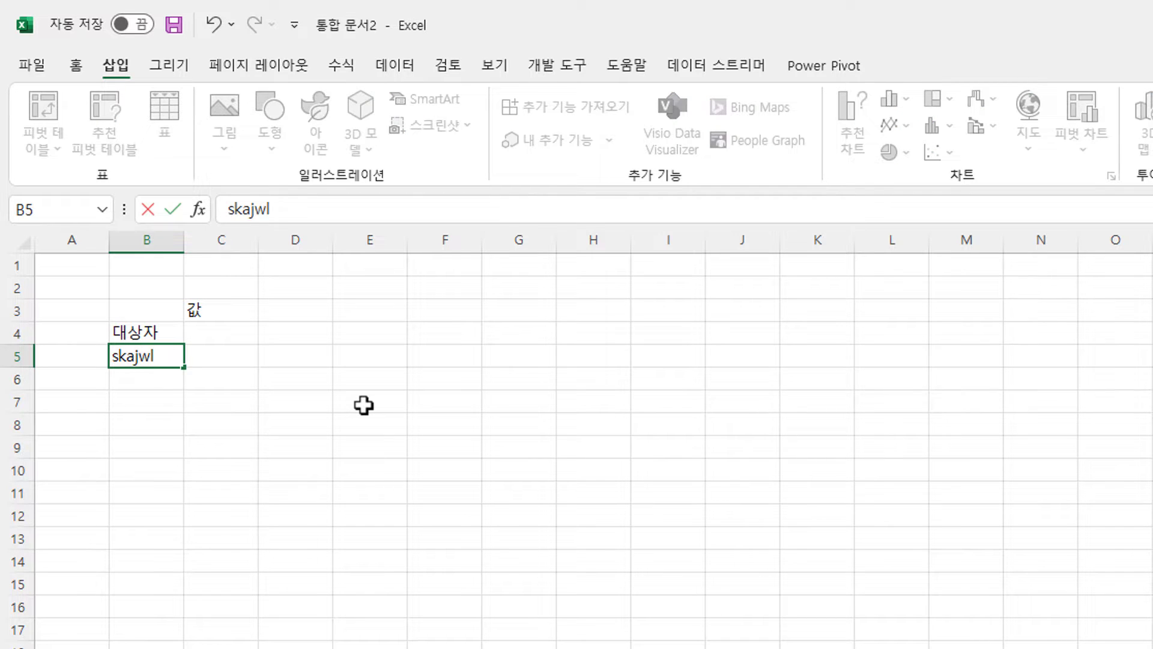
{"action": "key", "text": "Return"}
{"action": "key", "text": "Up"}
{"action": "key", "text": "Right"}
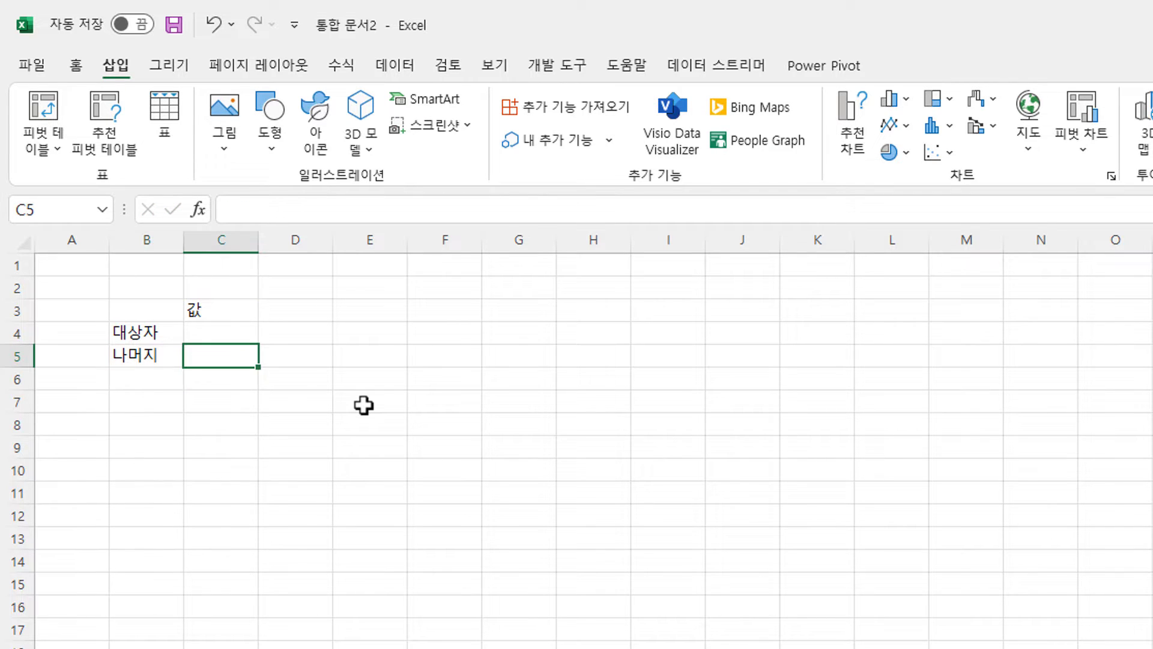
{"action": "key", "text": "Down"}
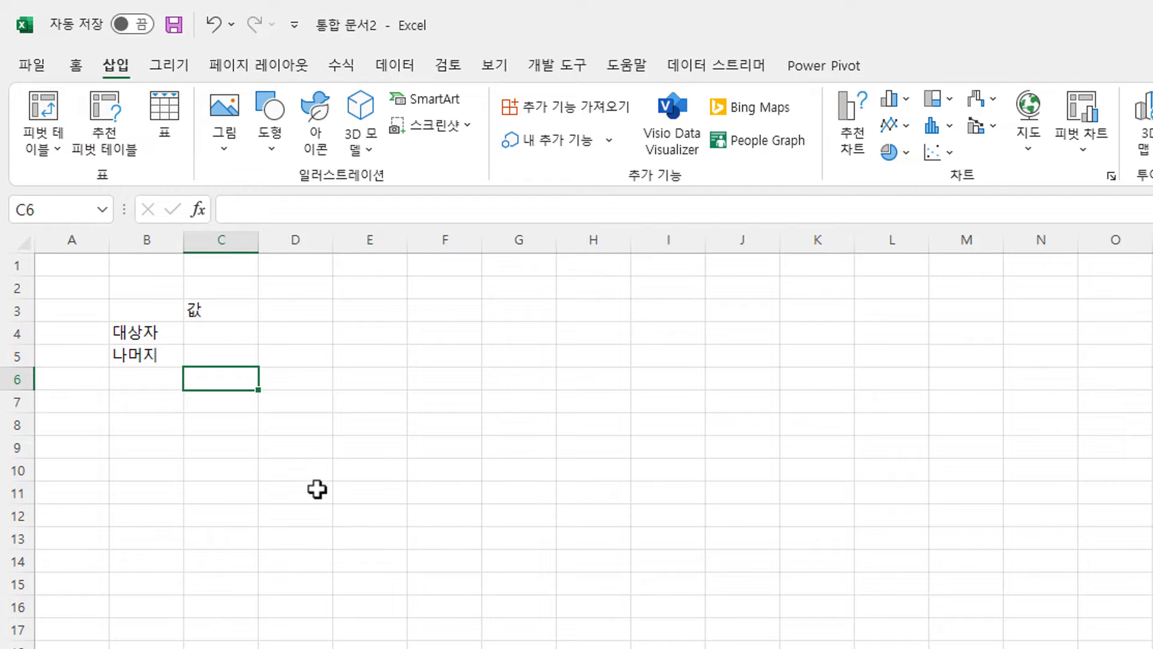
{"action": "left_click", "coordinate": [137, 384]}
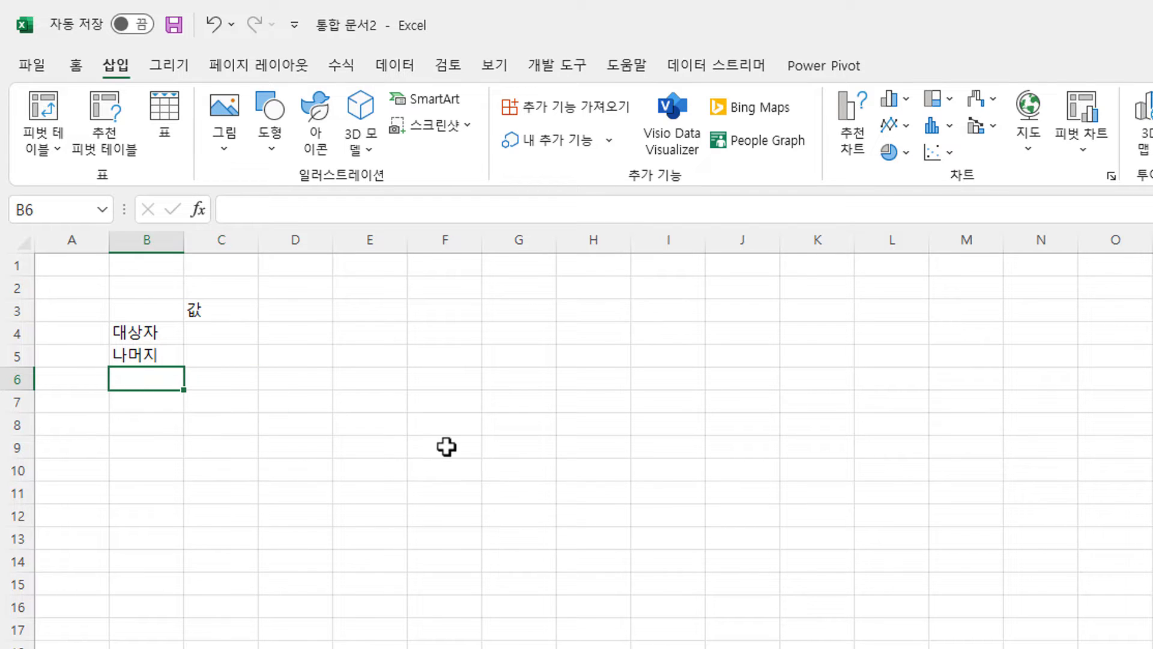
{"action": "type", "text": "qkxkd"}
{"action": "key", "text": "Tab"}
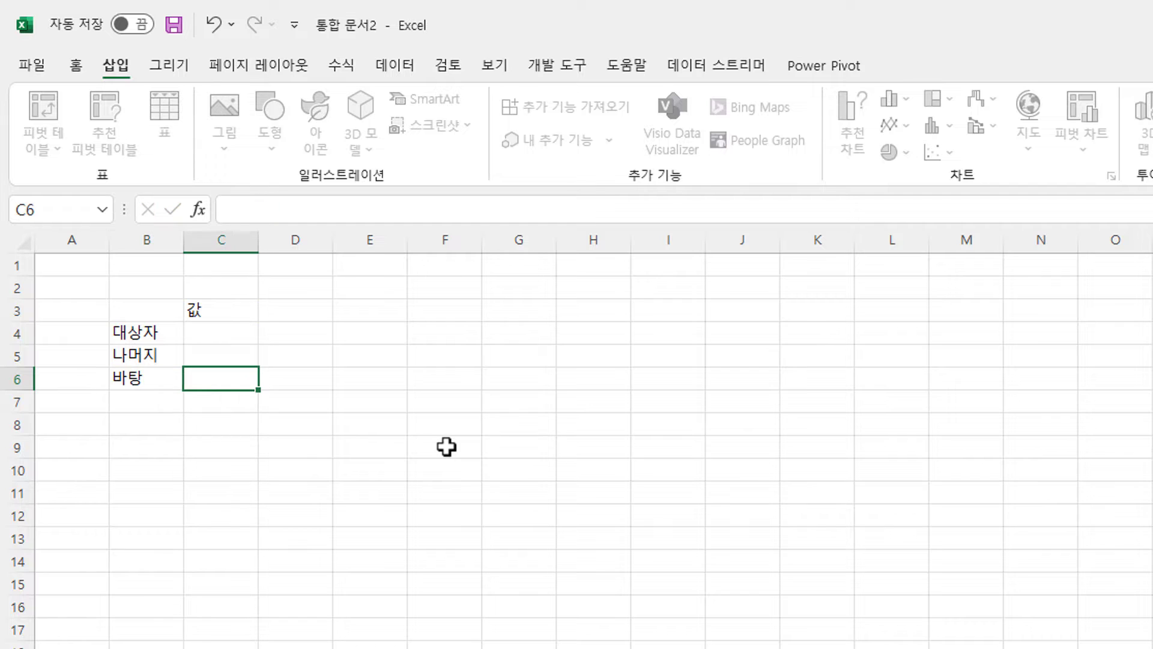
{"action": "key", "text": "Up"}
{"action": "key", "text": "Up"}
{"action": "key", "text": "Up"}
{"action": "key", "text": "Down"}
{"action": "key", "text": "Down"}
{"action": "key", "text": "Down"}
{"action": "key", "text": "Down"}
{"action": "key", "text": "Down"}
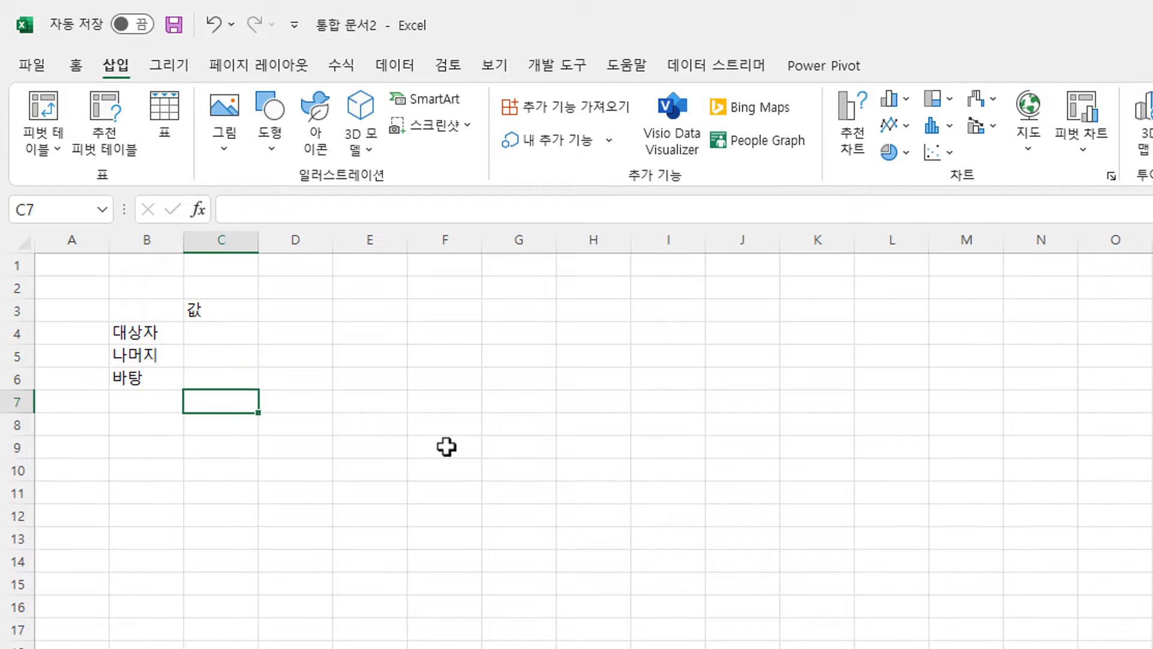
{"action": "key", "text": "Up"}
{"action": "key", "text": "Up"}
{"action": "key", "text": "Up"}
{"action": "key", "text": "Up"}
{"action": "key", "text": "Down"}
{"action": "key", "text": "Down"}
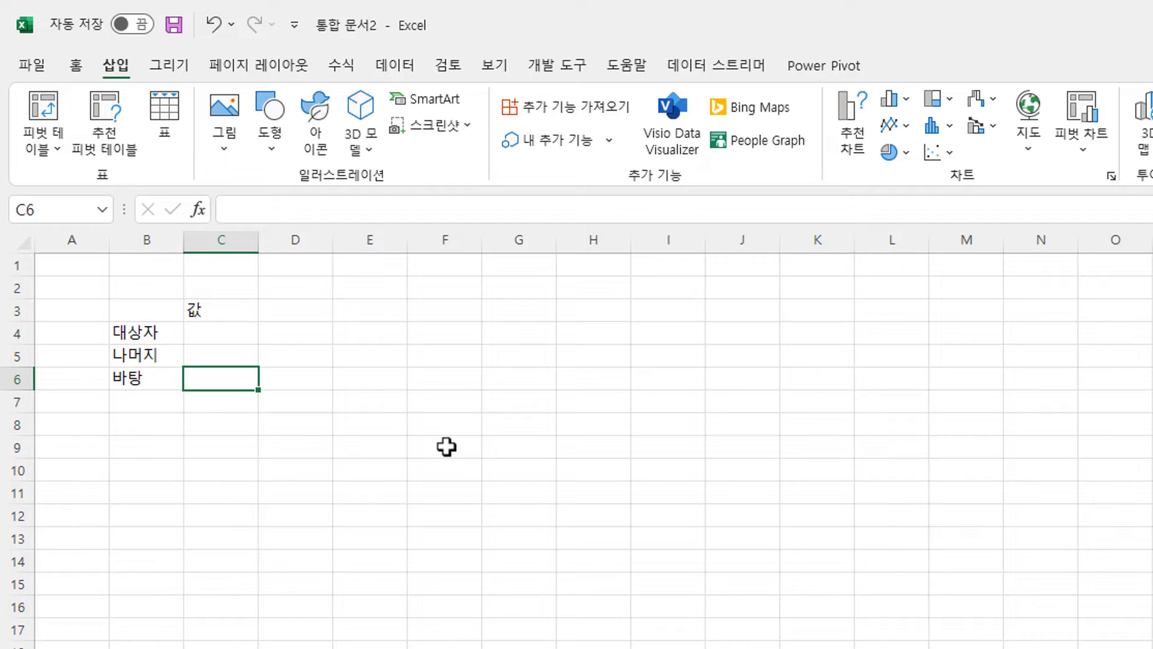
{"action": "key", "text": "Up"}
{"action": "key", "text": "Up"}
{"action": "key", "text": "shift+Down"}
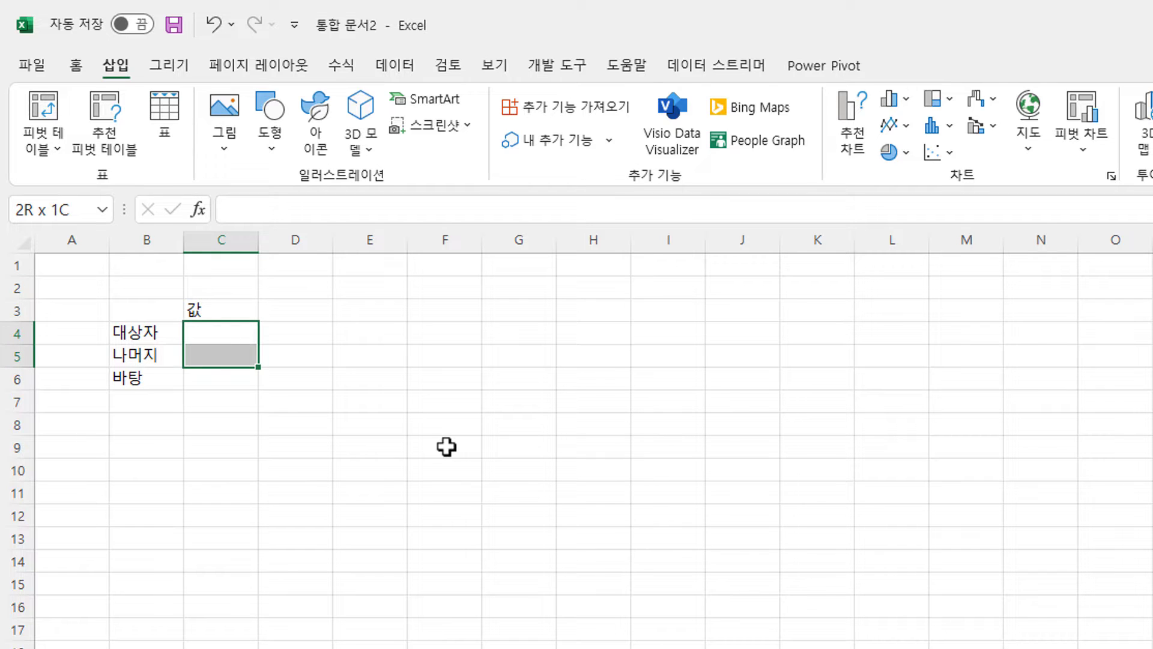
{"action": "key", "text": "Down"}
{"action": "key", "text": "Down"}
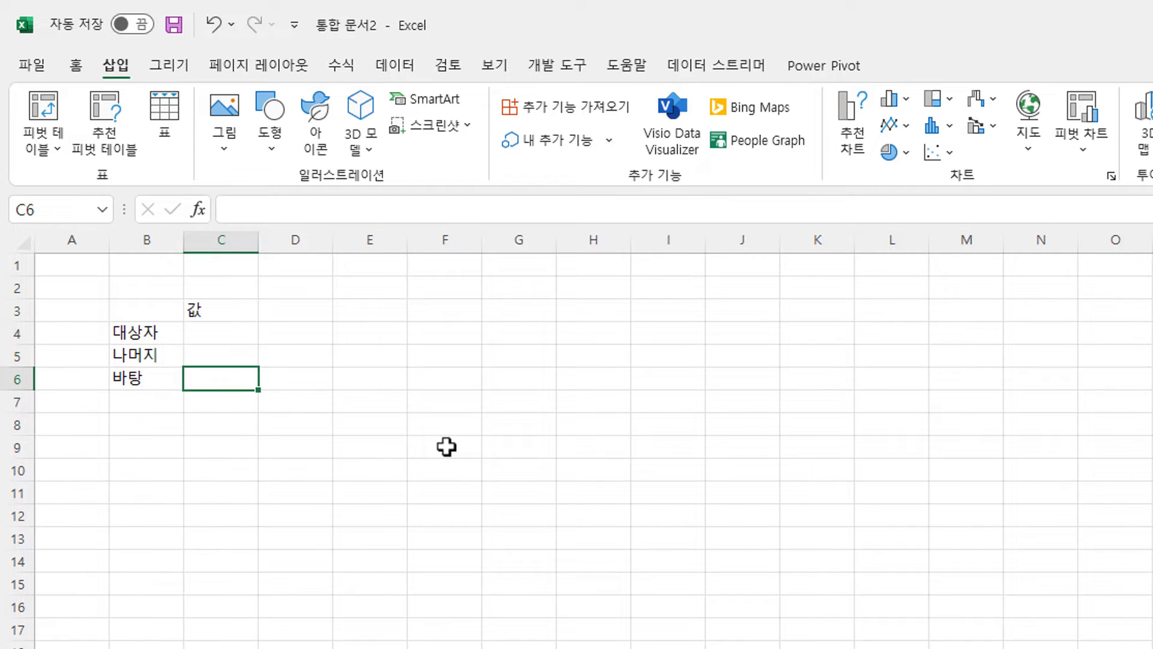
Step: Enter 40 as the 대상자 value in cell C4
{"action": "key", "text": "Up"}
{"action": "key", "text": "Up"}
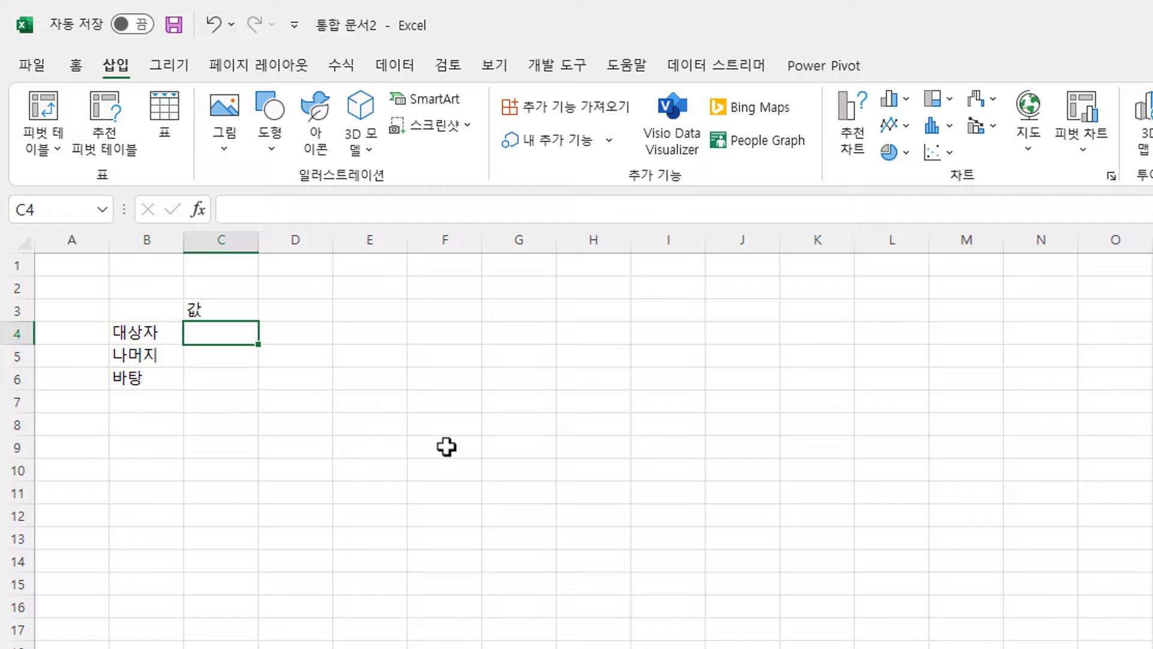
{"action": "type", "text": "40"}
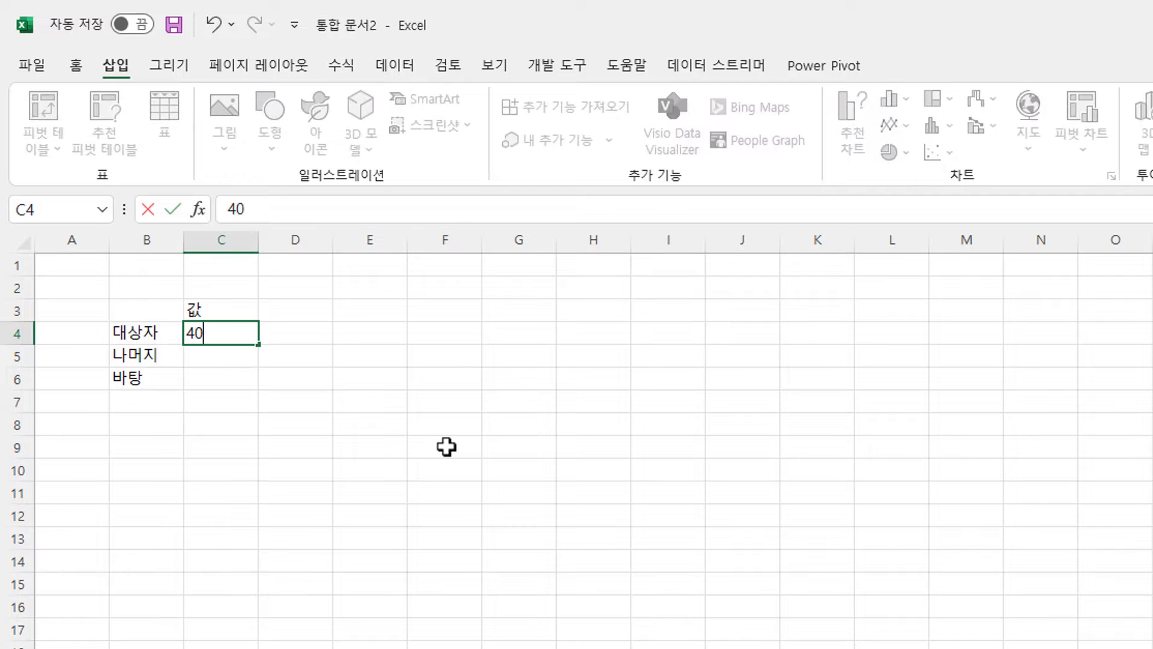
{"action": "key", "text": "Return"}
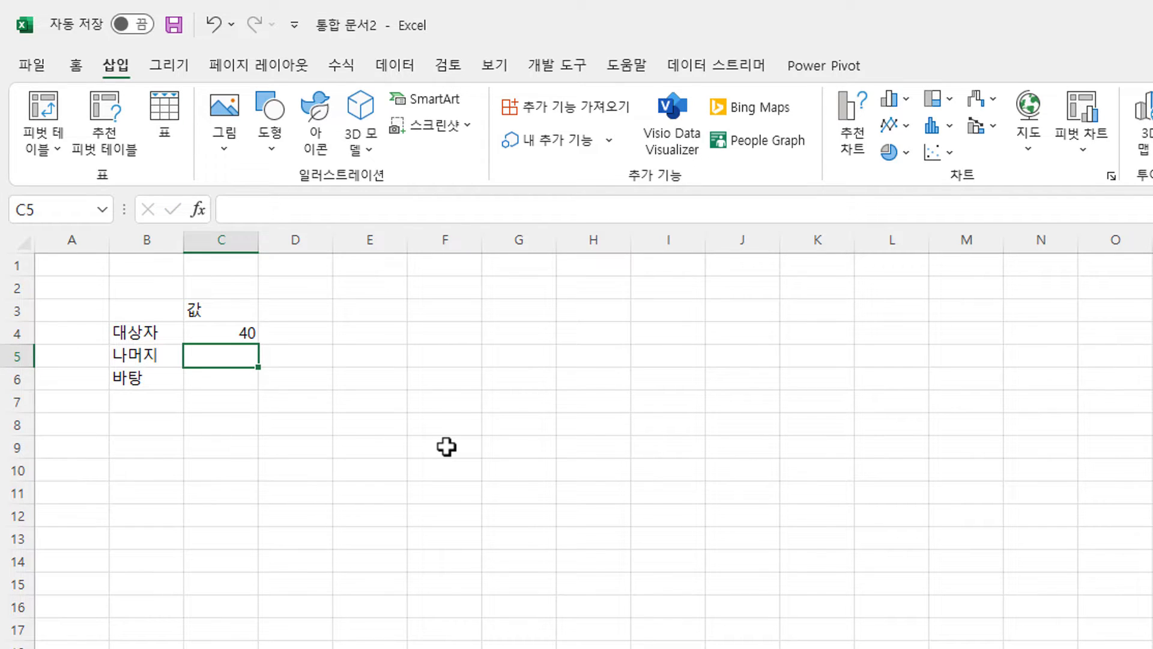
Step: Calculate the 나머지 value in cell C5 with the formula =100-C4
{"action": "type", "text": "="}
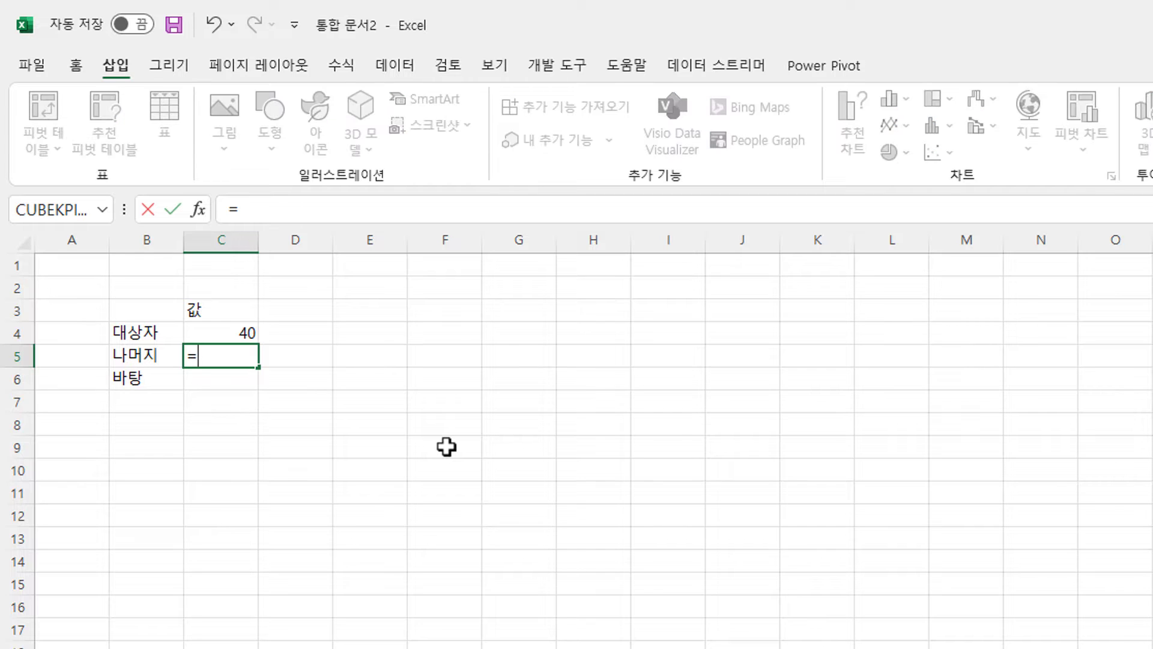
{"action": "type", "text": "100-"}
{"action": "key", "text": "Up"}
{"action": "key", "text": "Return"}
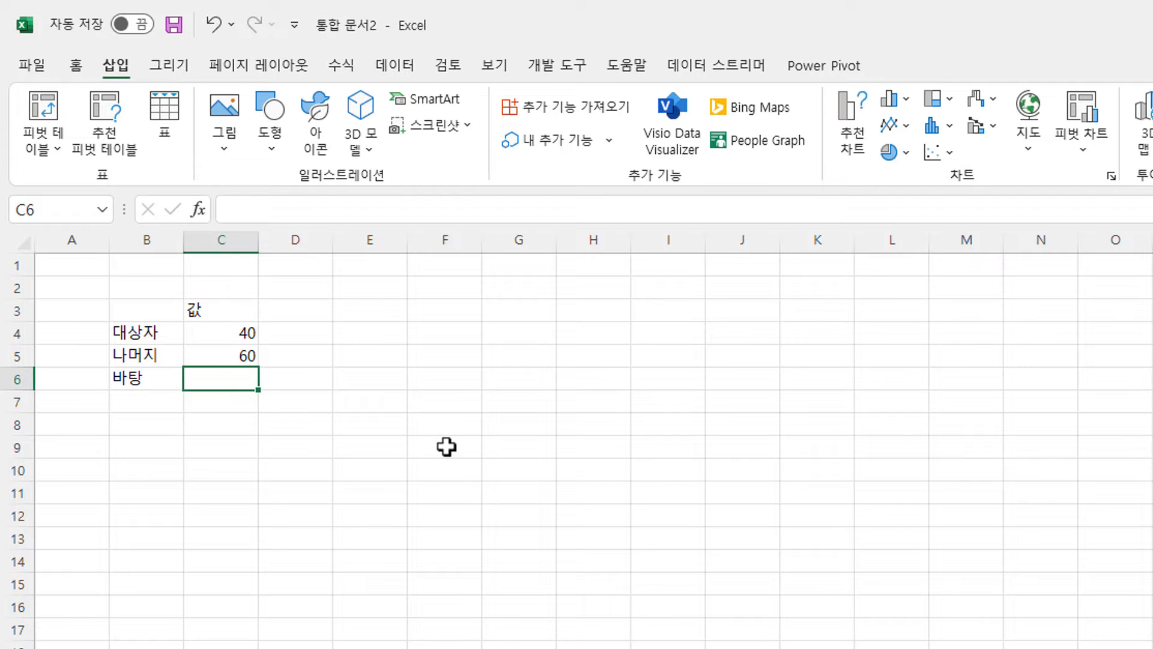
Step: Enter 100 as the 바탕 value in cell C6
{"action": "key", "text": "Up"}
{"action": "key", "text": "Up"}
{"action": "key", "text": "Down"}
{"action": "key", "text": "Down"}
{"action": "type", "text": "100"}
{"action": "key", "text": "Return"}
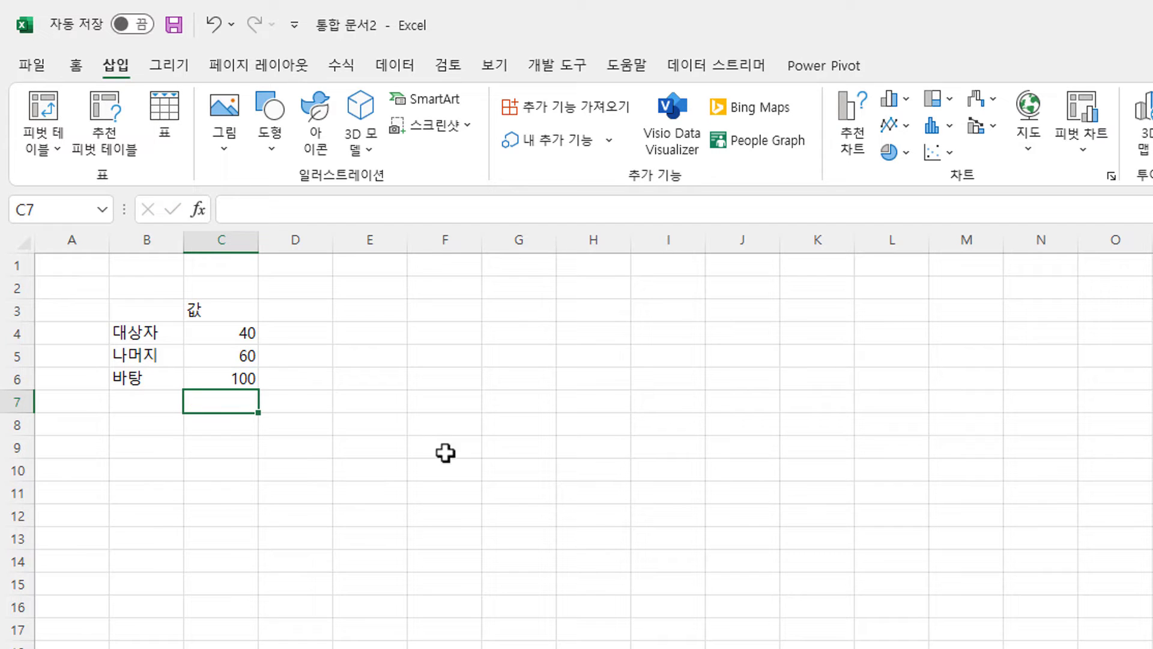
Step: Insert a doughnut chart from the range B3:C6 and move it beside the data table
{"action": "left_click_drag", "start_coordinate": [149, 309], "coordinate": [232, 368]}
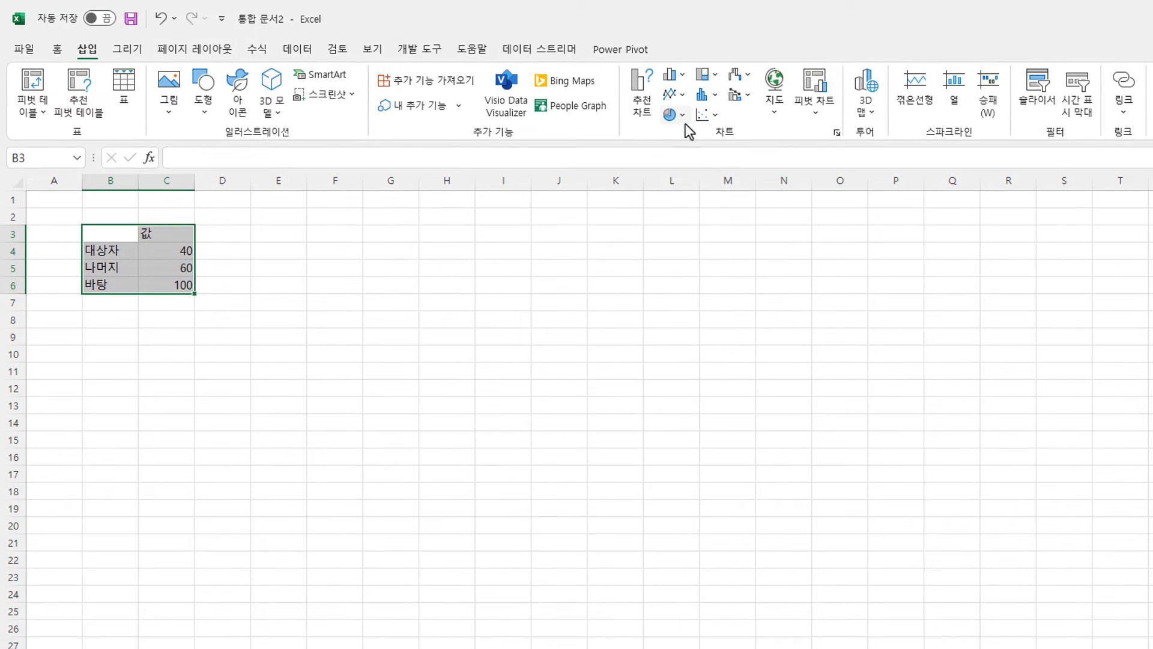
{"action": "left_click", "coordinate": [902, 152]}
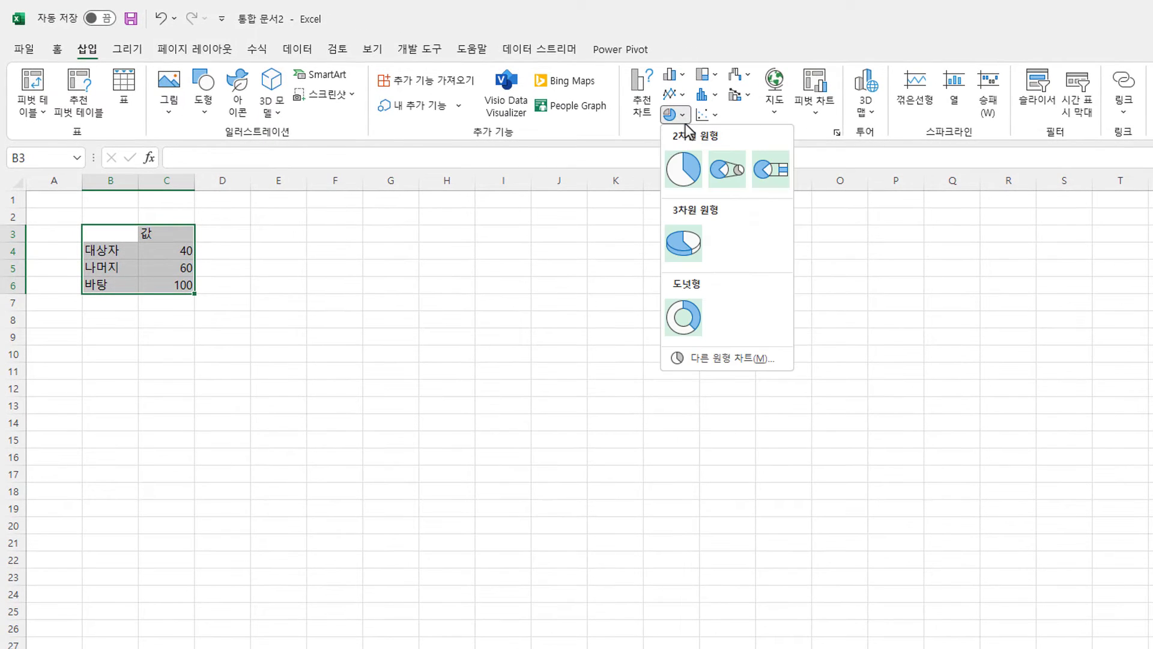
{"action": "left_click", "coordinate": [683, 317]}
{"action": "left_click_drag", "start_coordinate": [650, 385], "coordinate": [387, 255]}
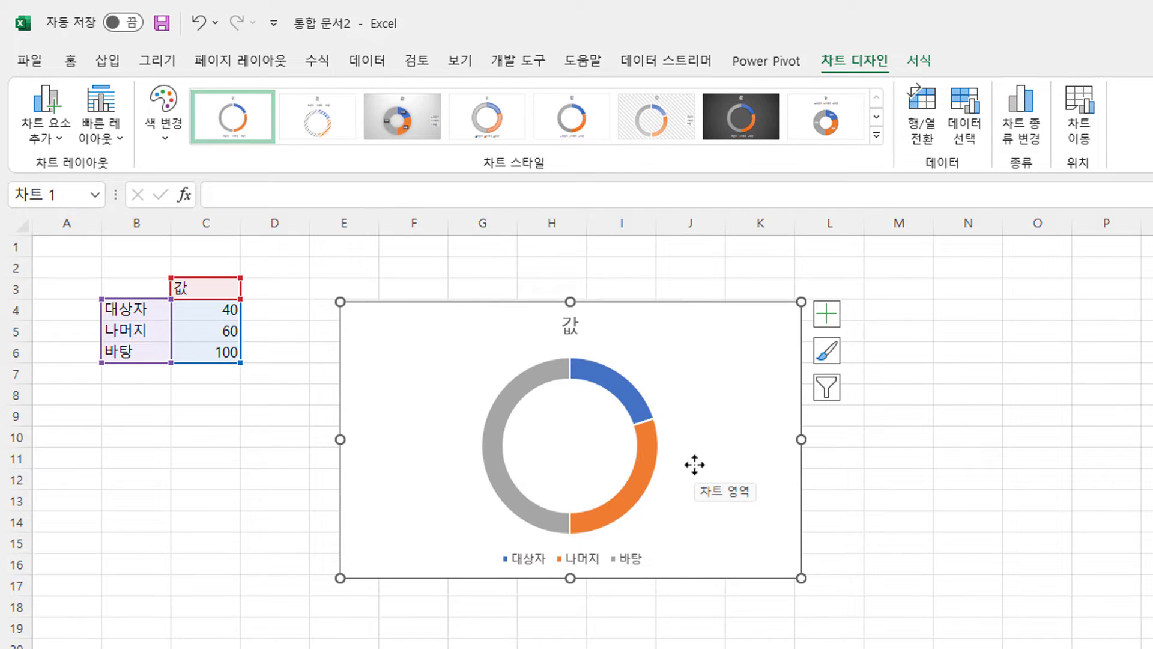
Step: Delete the legend and the title from the doughnut chart
{"action": "left_click", "coordinate": [610, 559]}
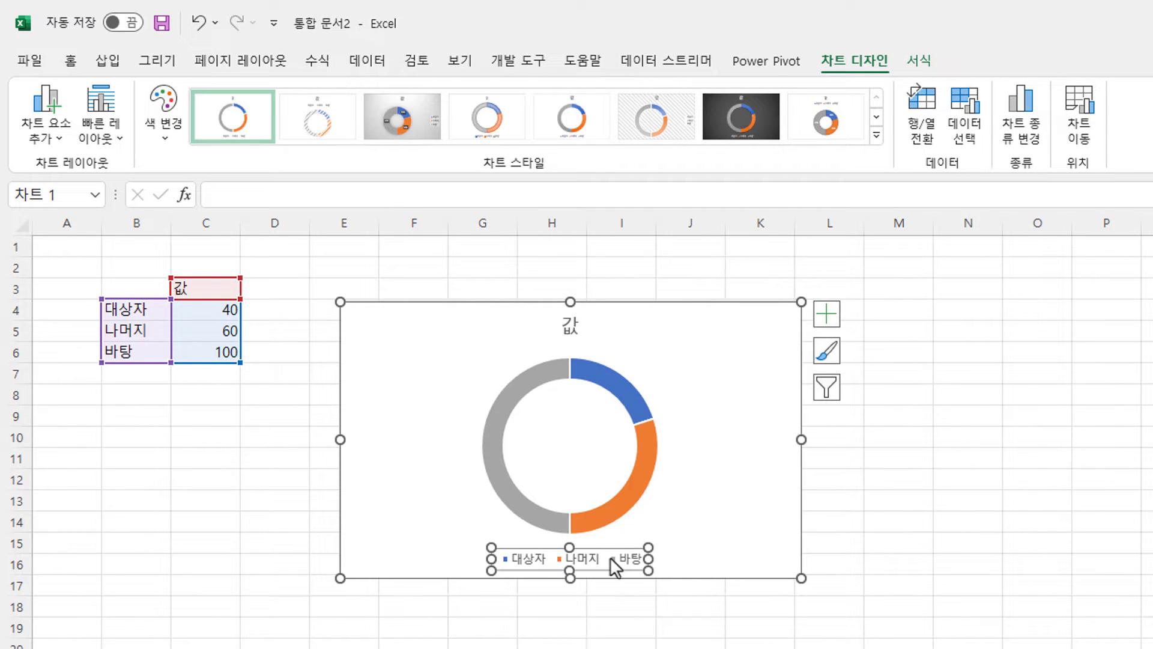
{"action": "key", "text": "Delete"}
{"action": "left_click", "coordinate": [569, 324]}
{"action": "key", "text": "Delete"}
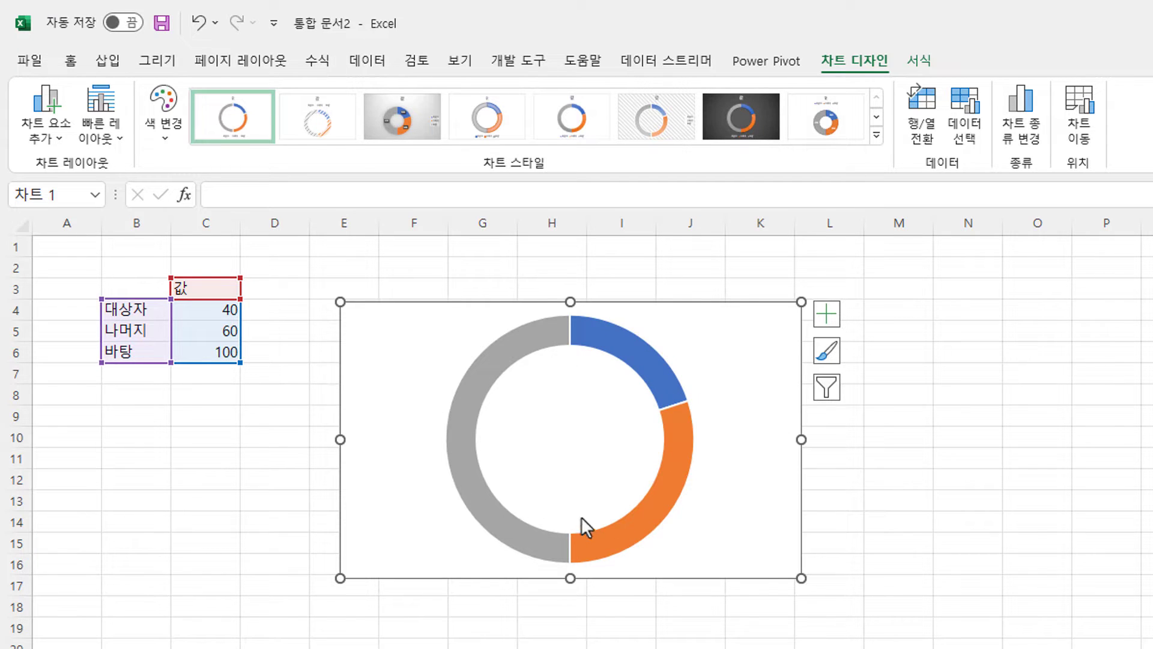
Step: Open the doughnut series formatting and set the angle of the first slice to 90°
{"action": "left_click", "coordinate": [622, 343]}
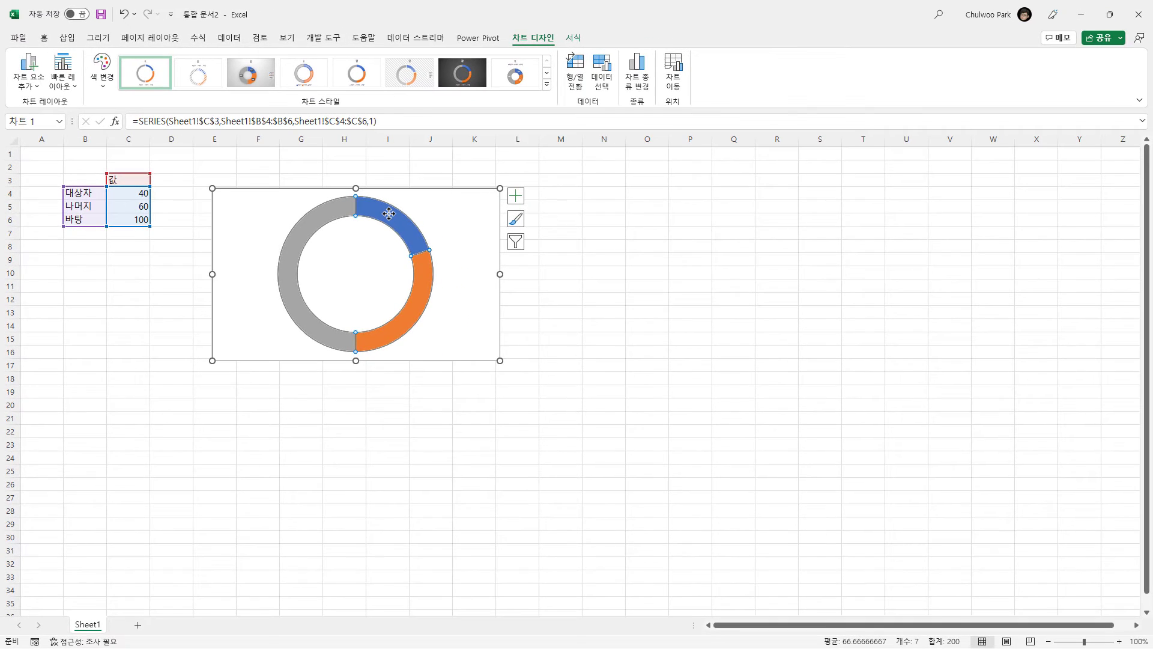
{"action": "right_click", "coordinate": [389, 213]}
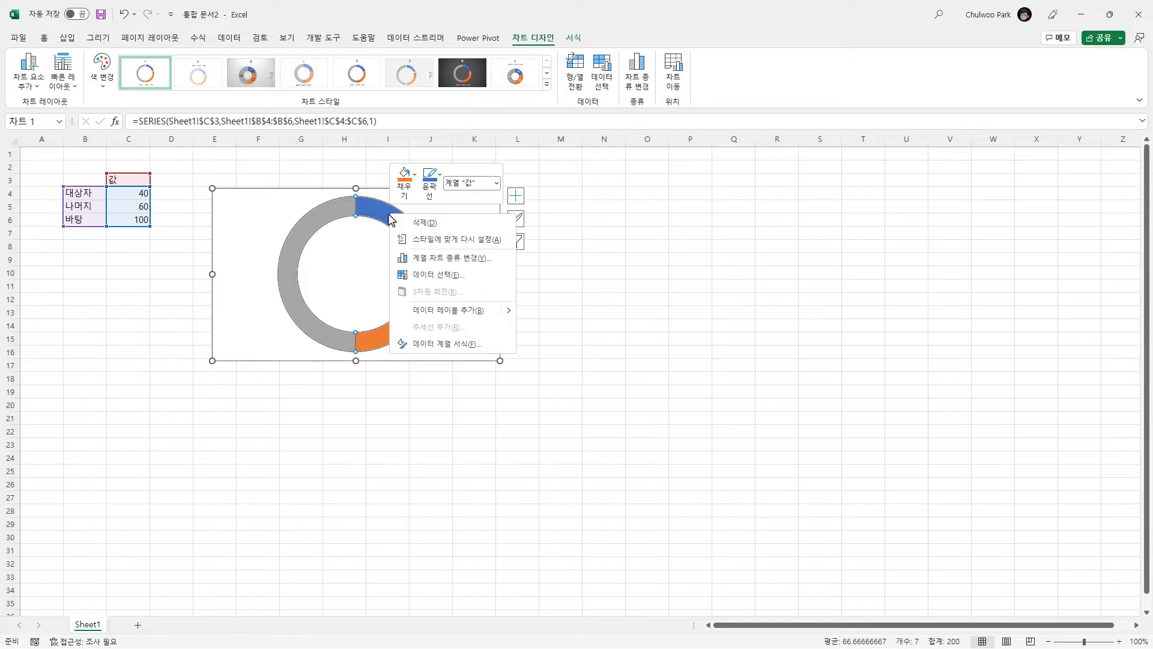
{"action": "left_click", "coordinate": [459, 346]}
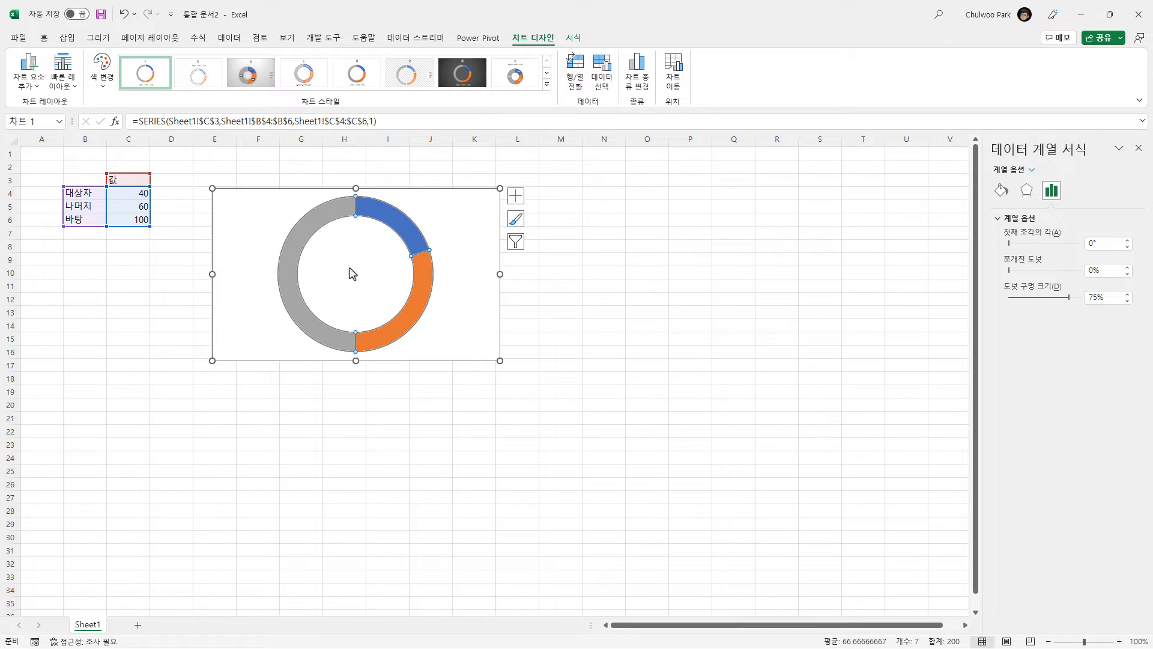
{"action": "double_click", "coordinate": [1102, 248]}
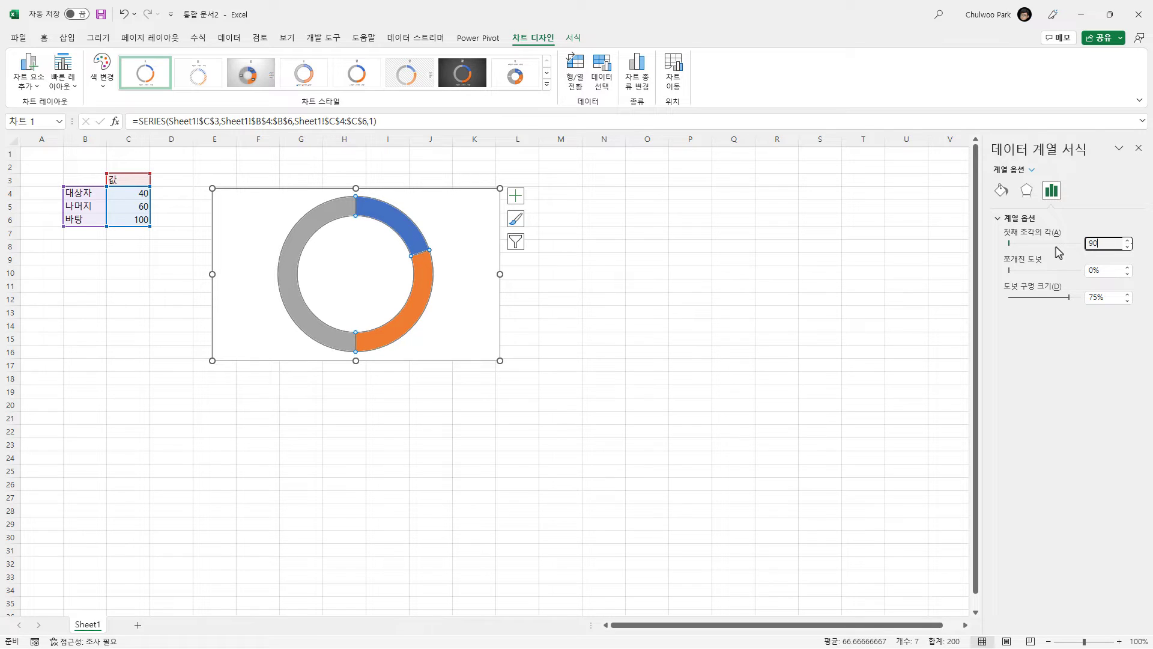
{"action": "type", "text": "90"}
{"action": "key", "text": "Return"}
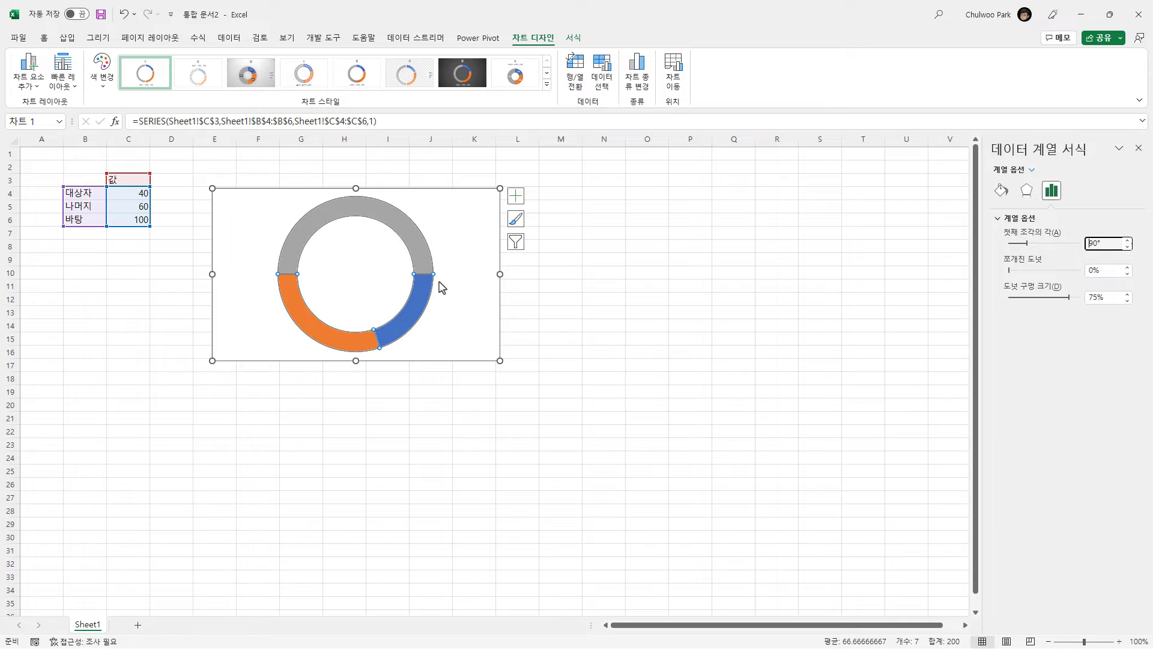
Step: Set the angle of the doughnut's first slice to 270° so the 바탕 slice forms the lower half
{"action": "mouse_move", "coordinate": [362, 211]}
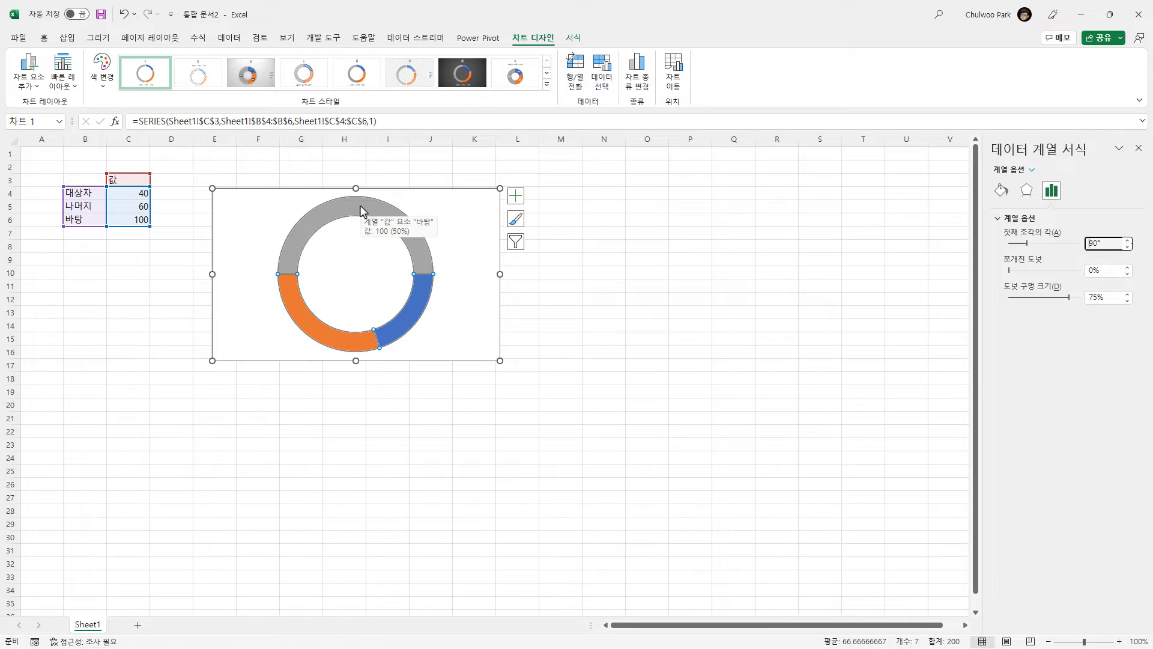
{"action": "left_click_drag", "start_coordinate": [1100, 244], "coordinate": [1067, 245]}
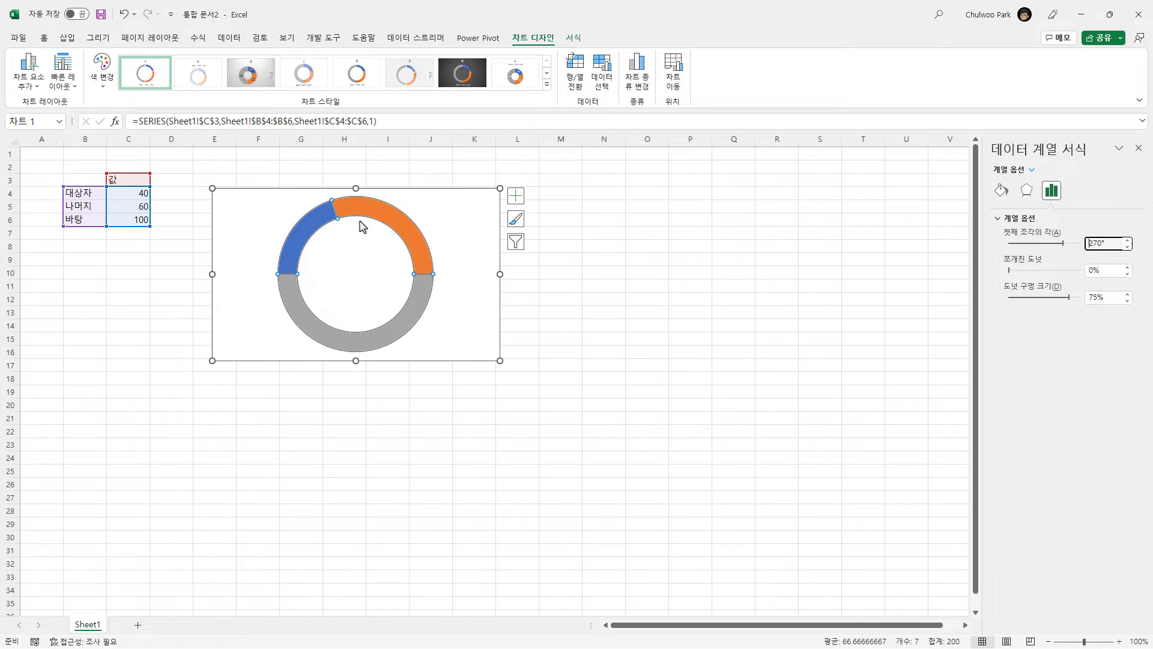
Step: Remove the fill from the grey 바탕 slice of the doughnut
{"action": "left_click", "coordinate": [305, 318]}
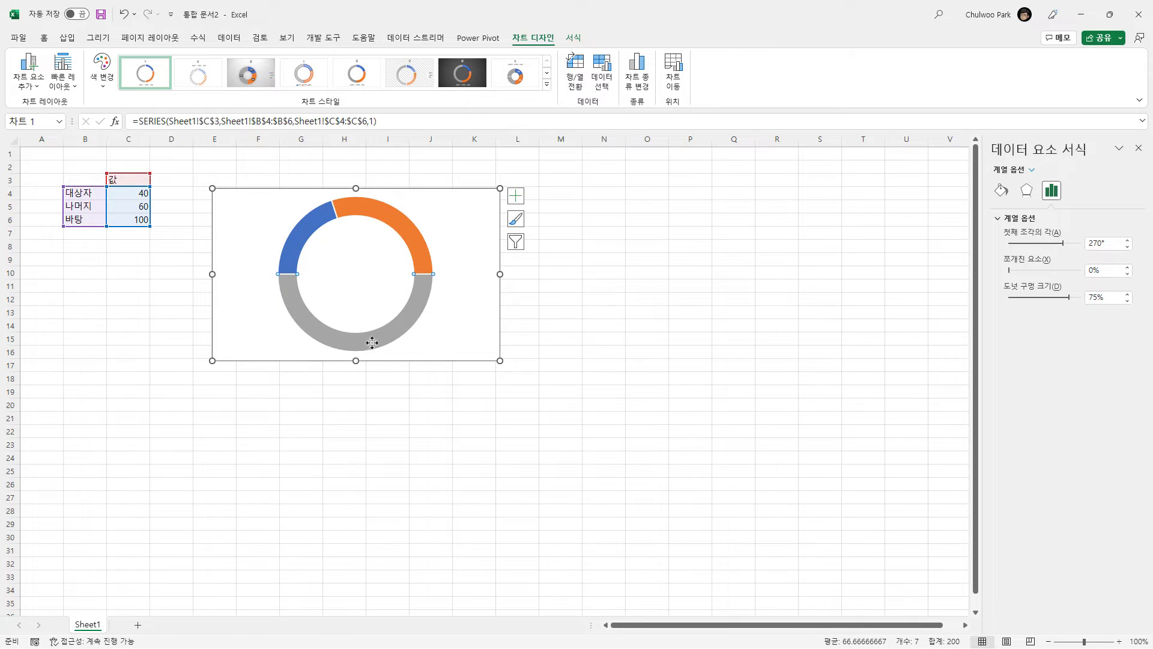
{"action": "left_click", "coordinate": [1003, 192]}
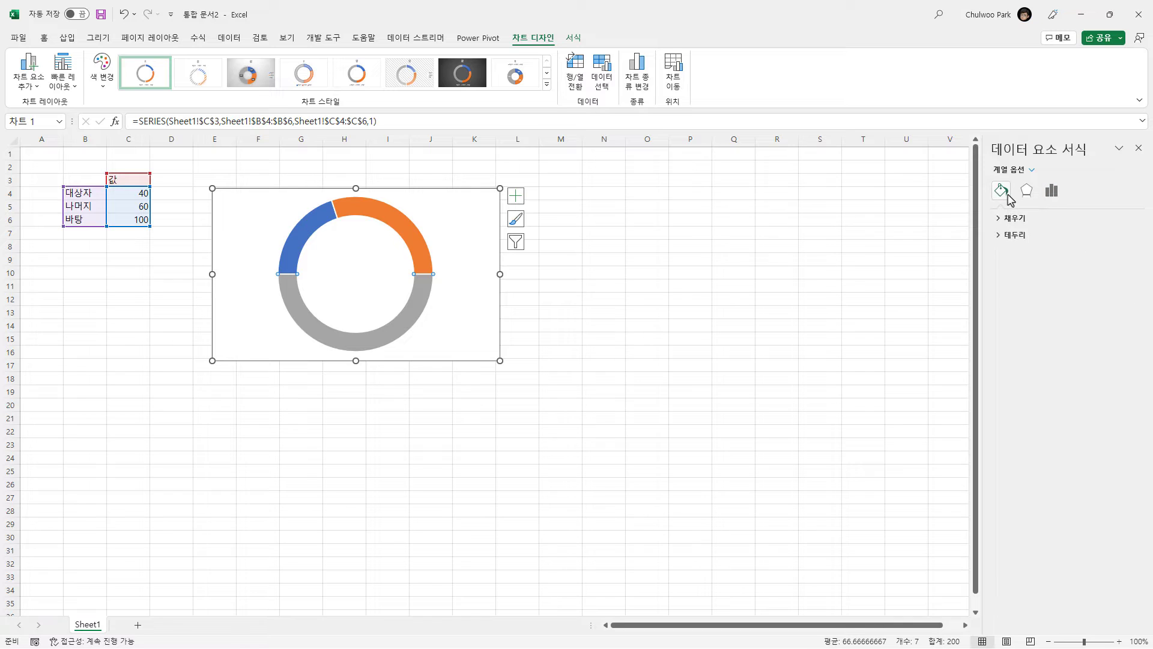
{"action": "left_click", "coordinate": [1007, 220]}
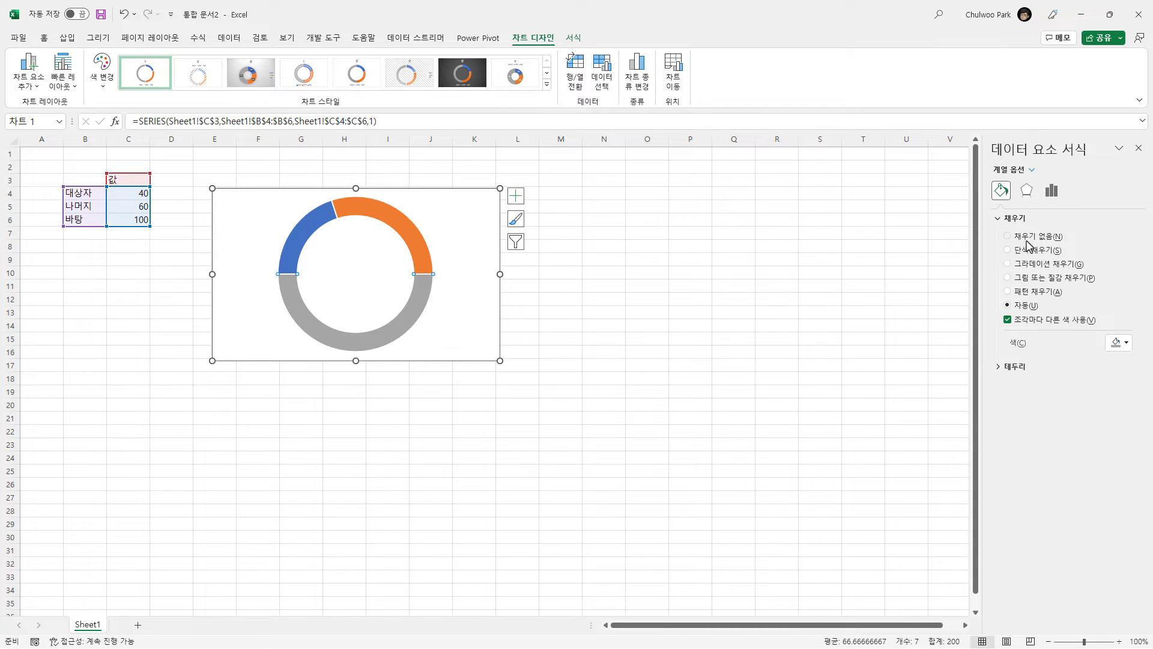
{"action": "left_click", "coordinate": [1027, 237]}
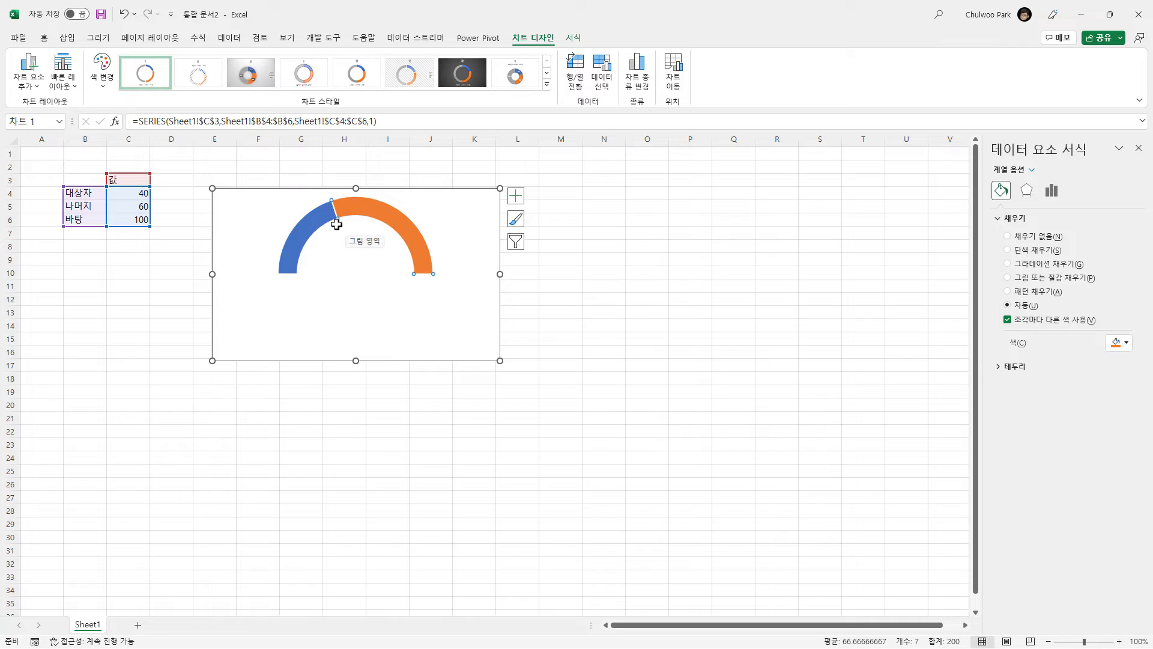
Step: Reduce the doughnut hole size to 48%
{"action": "left_click", "coordinate": [1051, 191]}
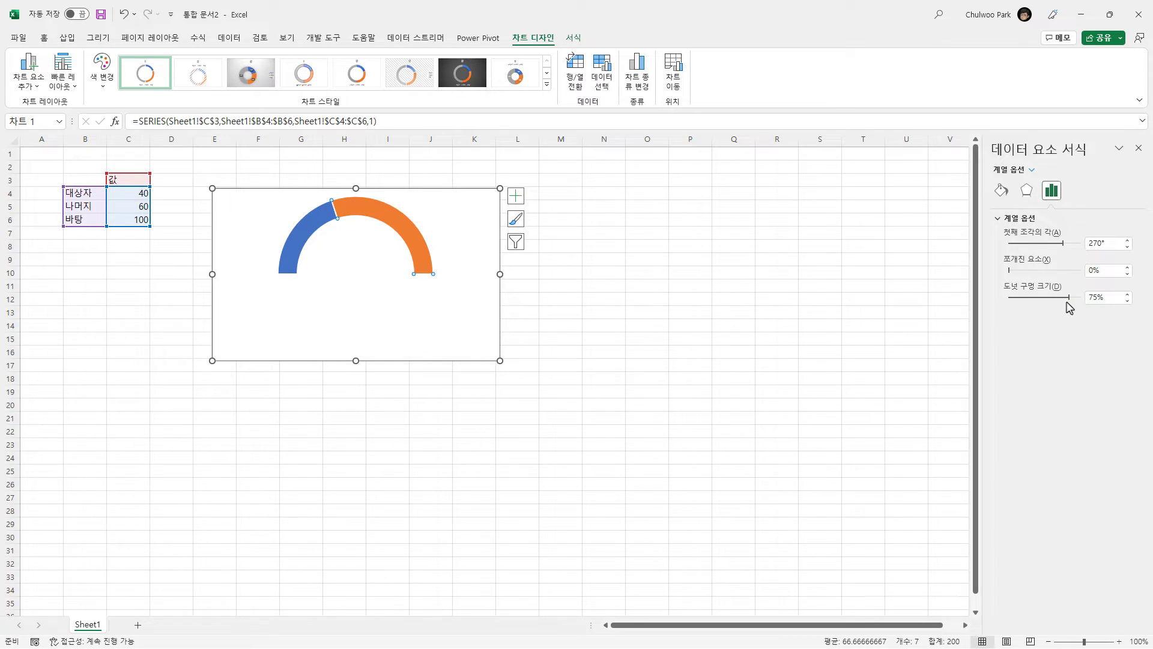
{"action": "mouse_move", "coordinate": [1070, 298]}
{"action": "left_mouse_down"}
{"action": "mouse_move", "coordinate": [1015, 299]}
{"action": "mouse_move", "coordinate": [1051, 304]}
{"action": "left_mouse_up"}
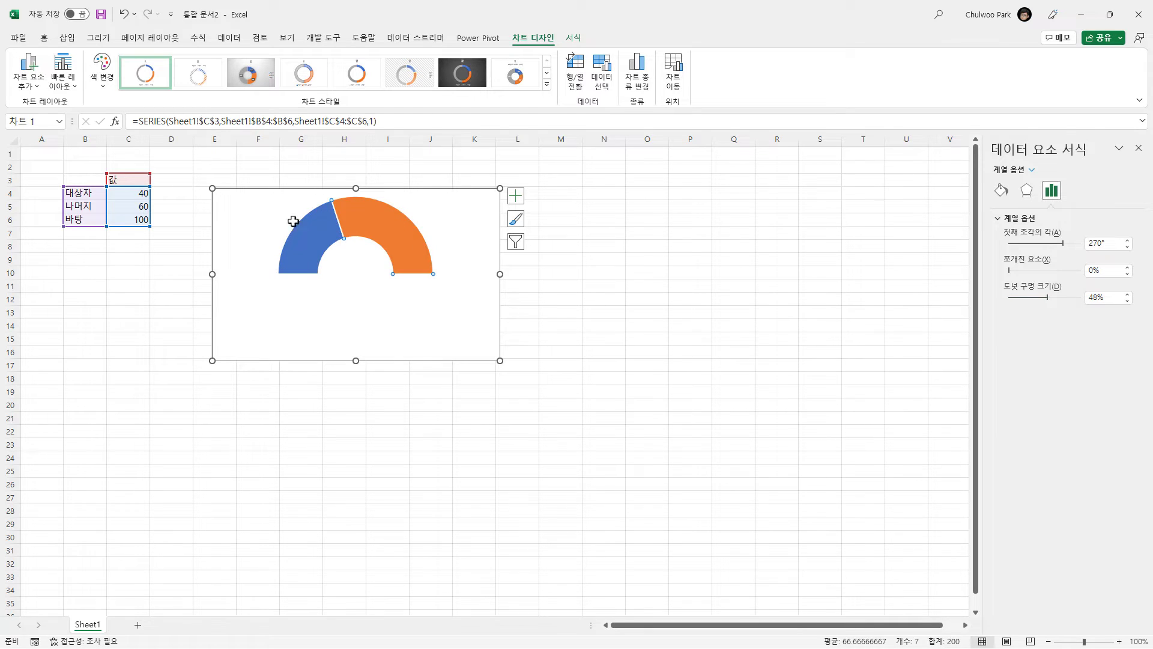
Step: Set the 대상자 value in cell C4 to 55 to test the chart
{"action": "left_click", "coordinate": [129, 195]}
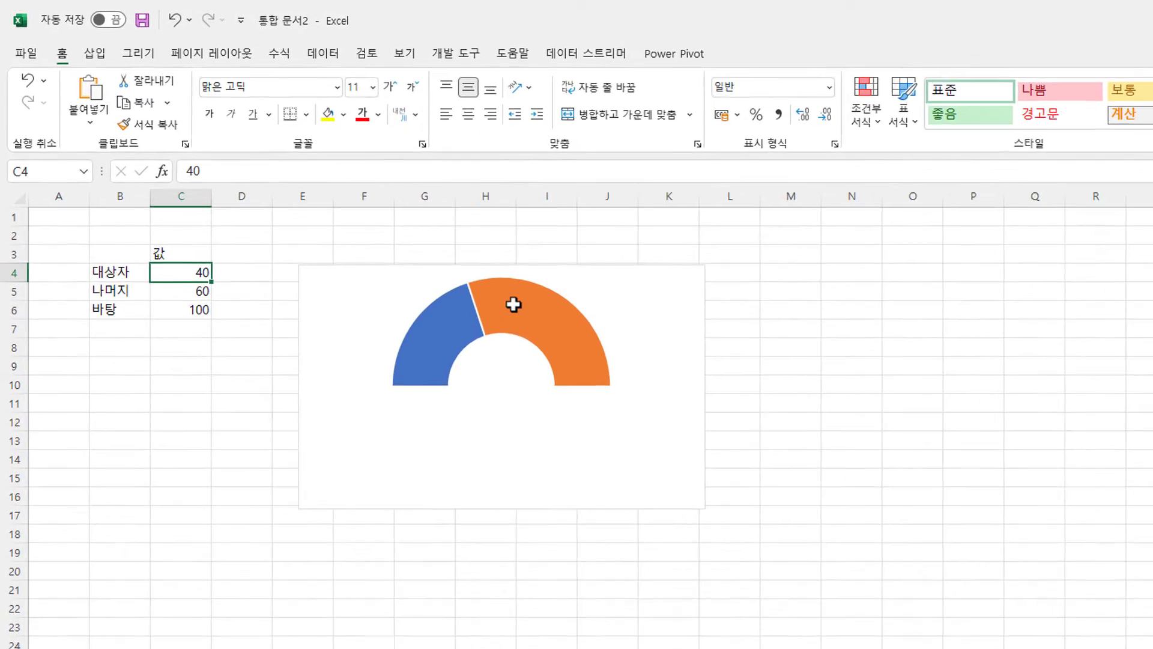
{"action": "left_click", "coordinate": [128, 221]}
{"action": "left_click", "coordinate": [209, 296]}
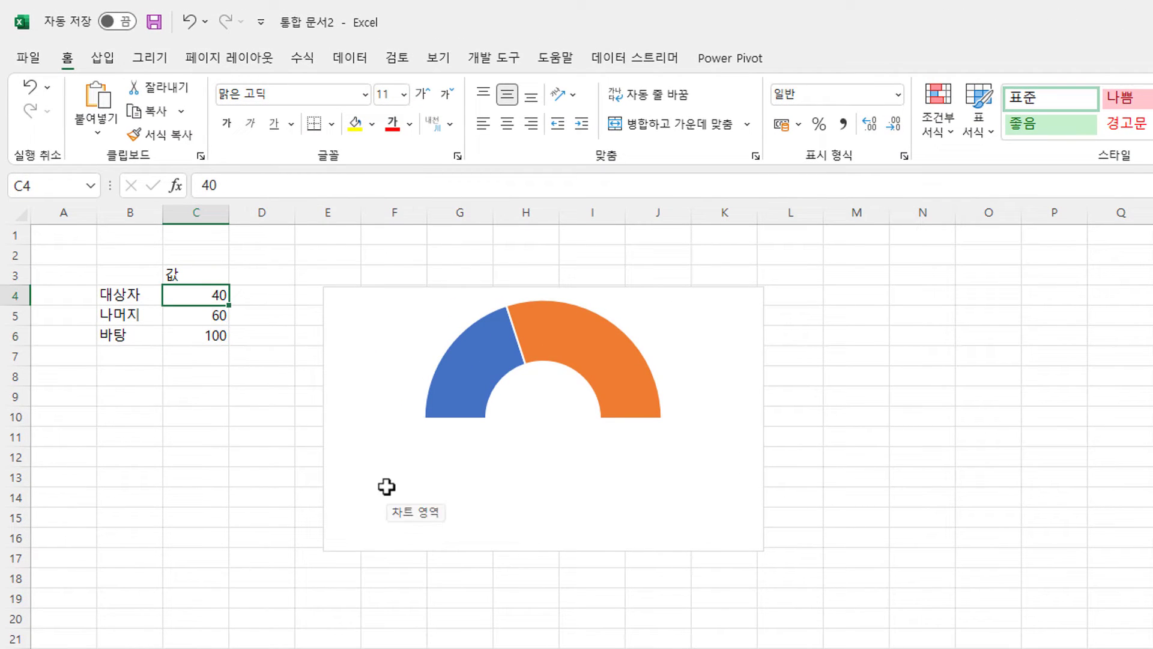
{"action": "type", "text": "55"}
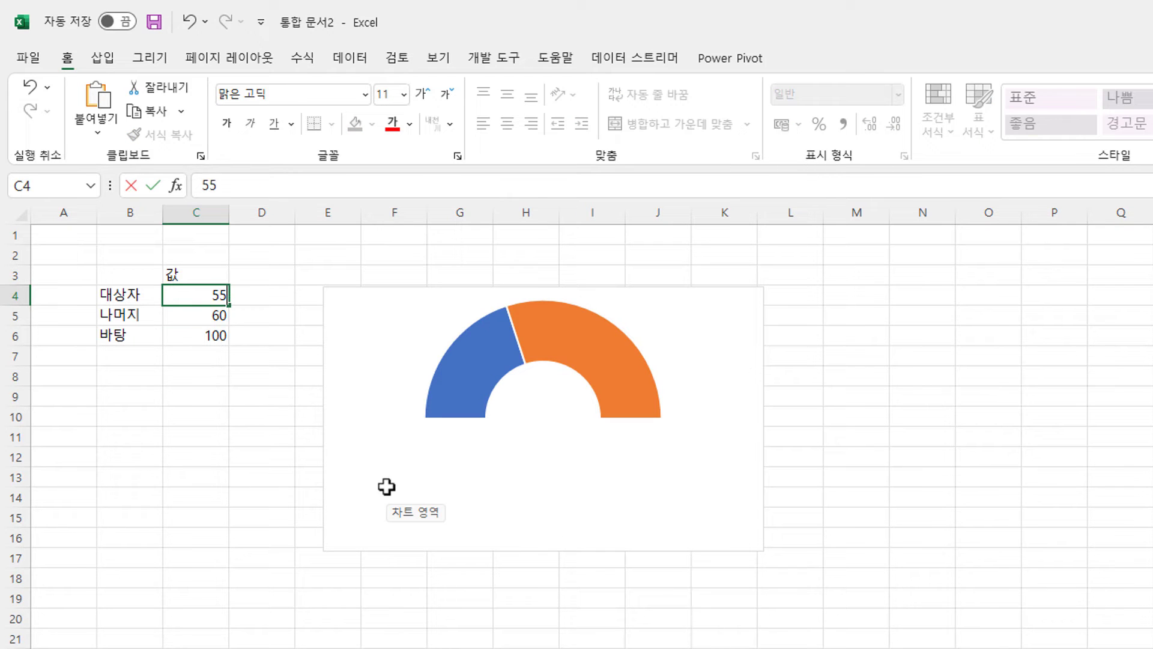
{"action": "key", "text": "Return"}
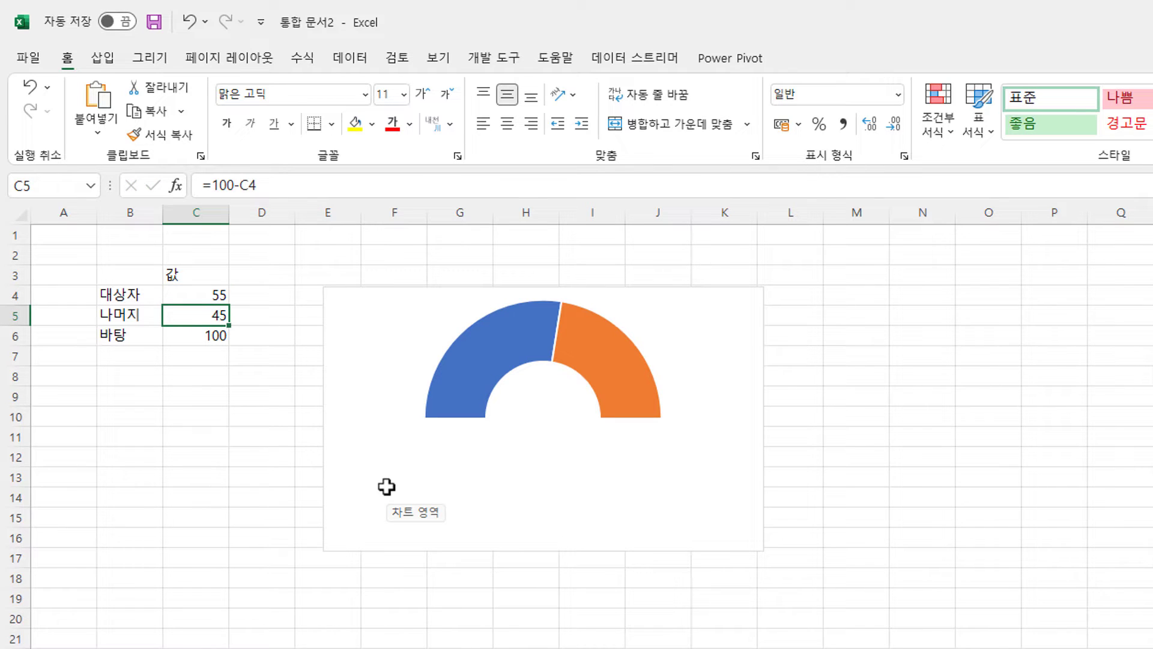
Step: Set the 대상자 value in cell C4 to 45
{"action": "left_click", "coordinate": [191, 293]}
{"action": "type", "text": "45"}
{"action": "key", "text": "Return"}
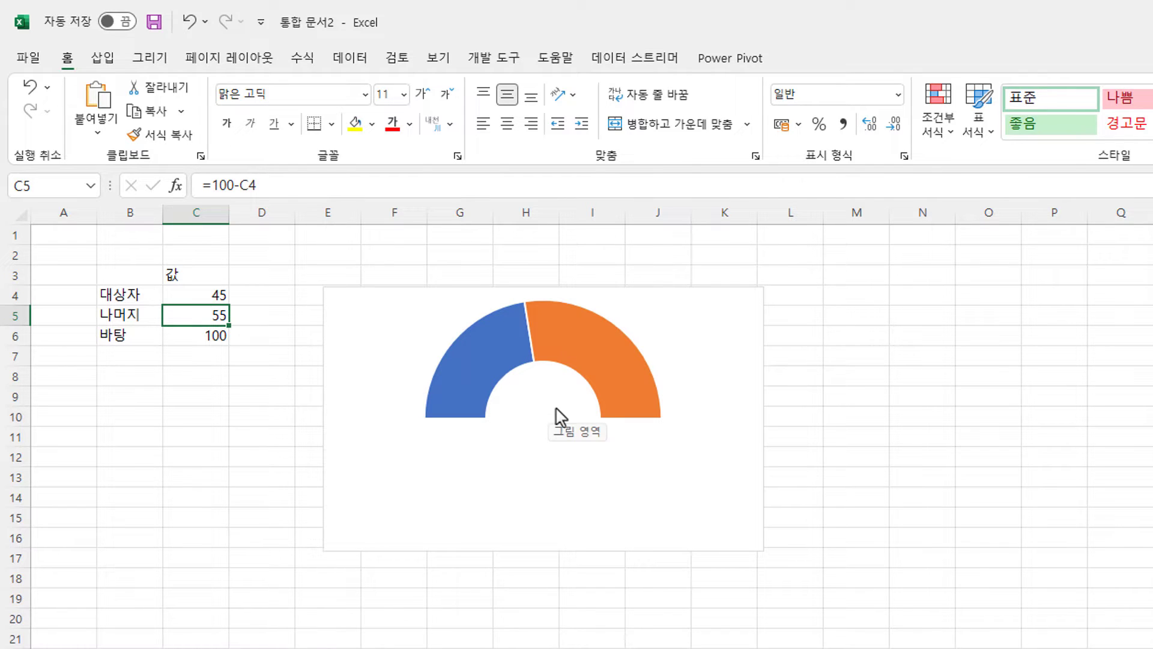
{"action": "left_click", "coordinate": [200, 336]}
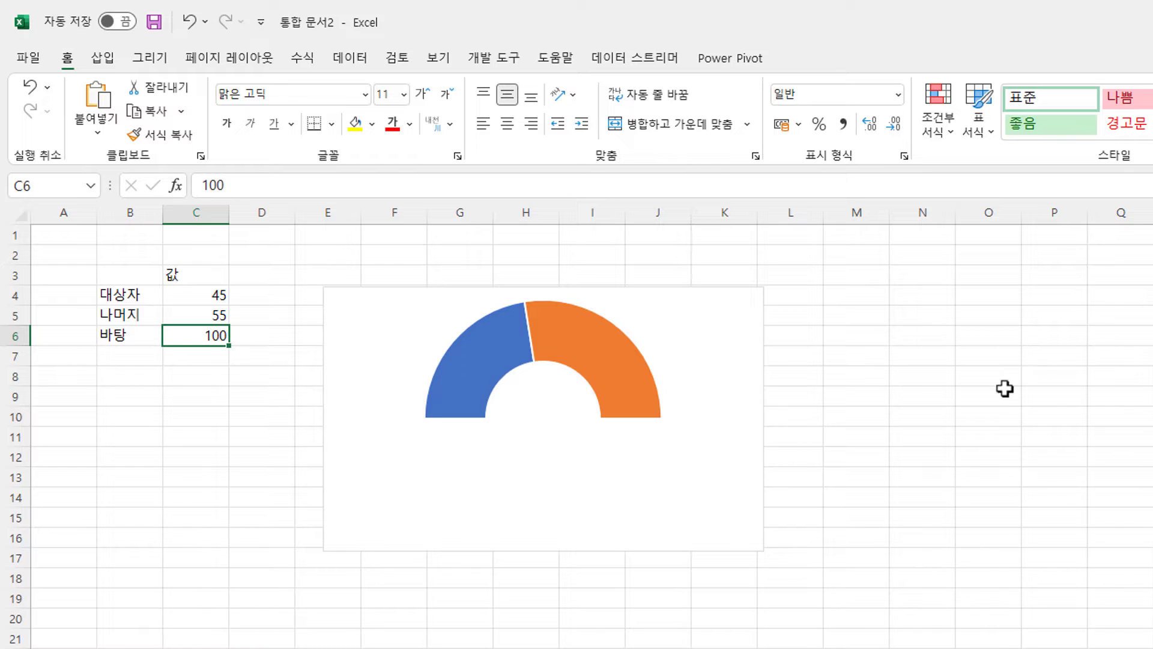
{"action": "mouse_move", "coordinate": [454, 391]}
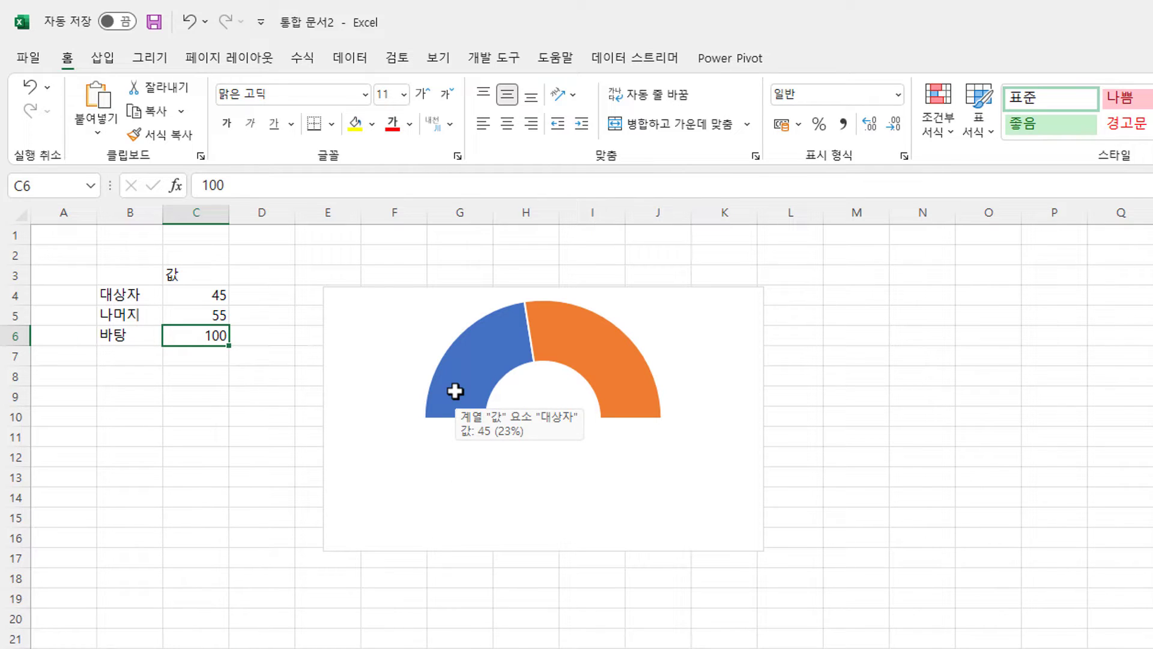
{"action": "mouse_move", "coordinate": [522, 473]}
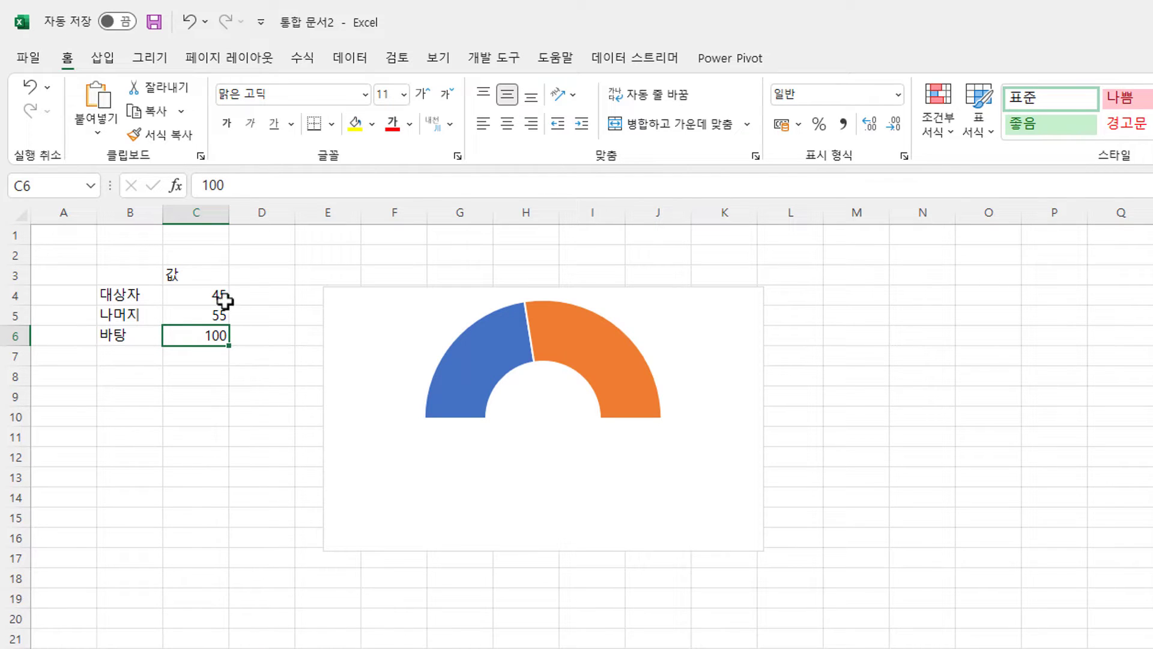
{"action": "left_click", "coordinate": [476, 353]}
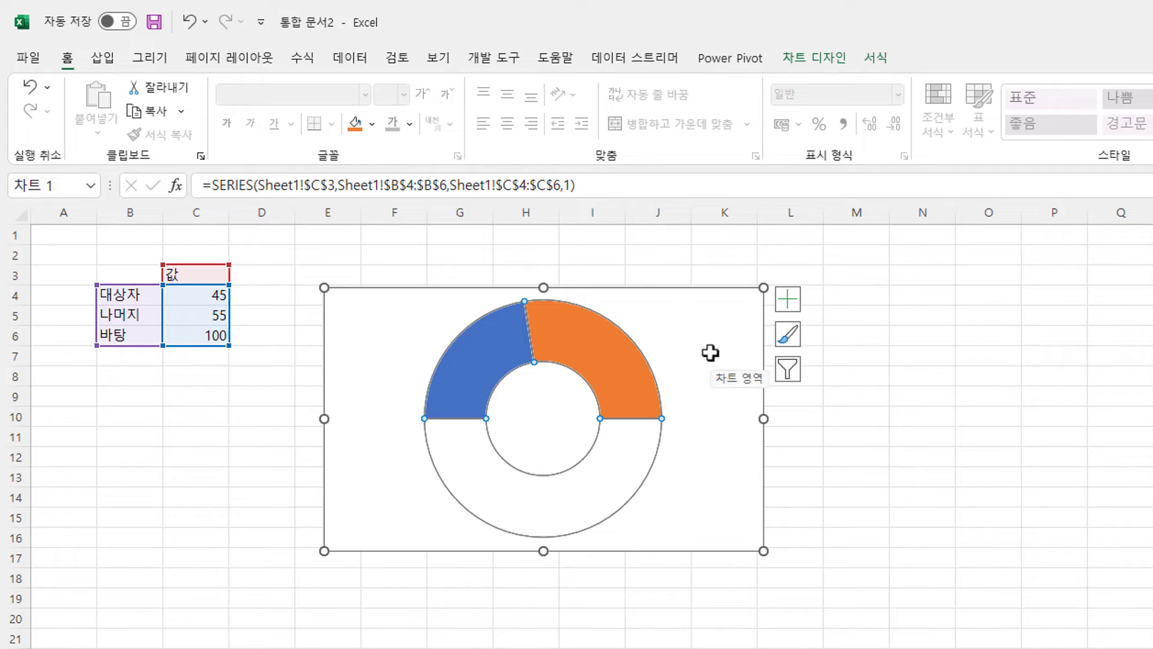
{"action": "left_click", "coordinate": [656, 304]}
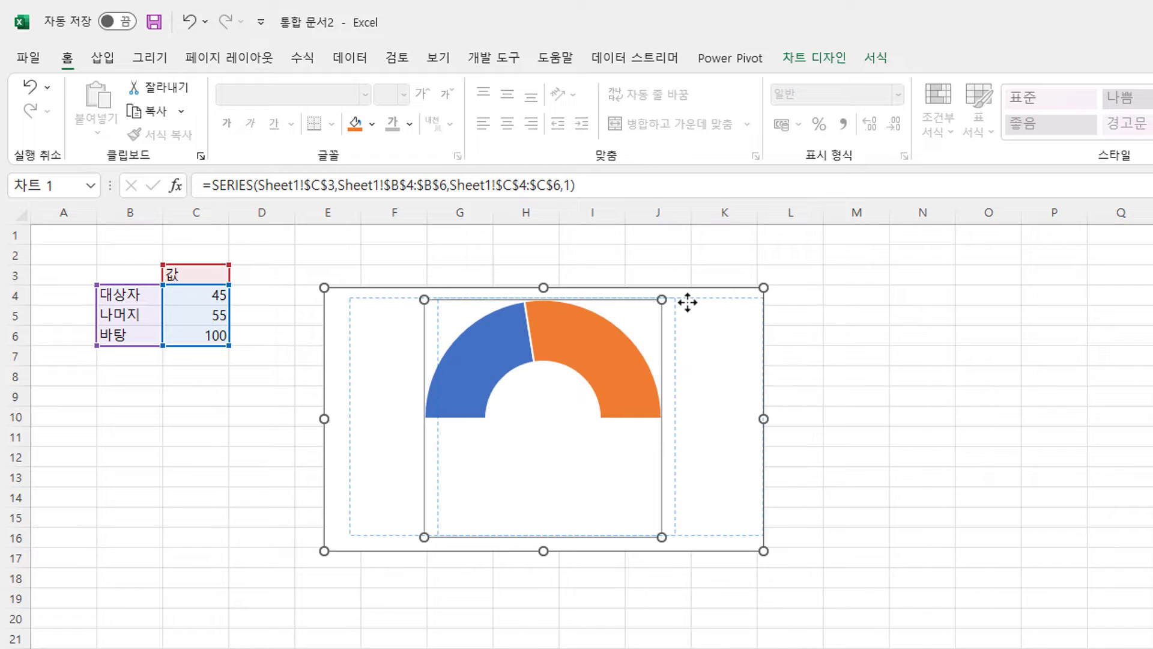
{"action": "left_click_drag", "start_coordinate": [688, 302], "coordinate": [687, 302]}
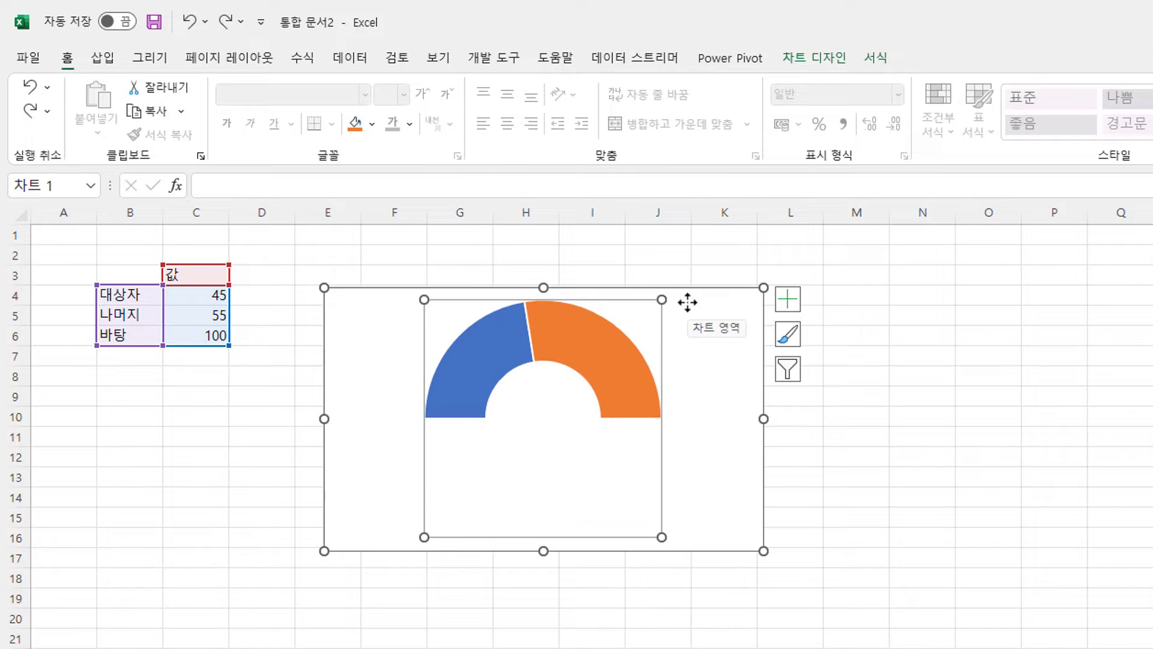
Step: Move the chart right to the start of column F and enter the header 평균 in cell D3
{"action": "left_click_drag", "start_coordinate": [389, 301], "coordinate": [431, 299]}
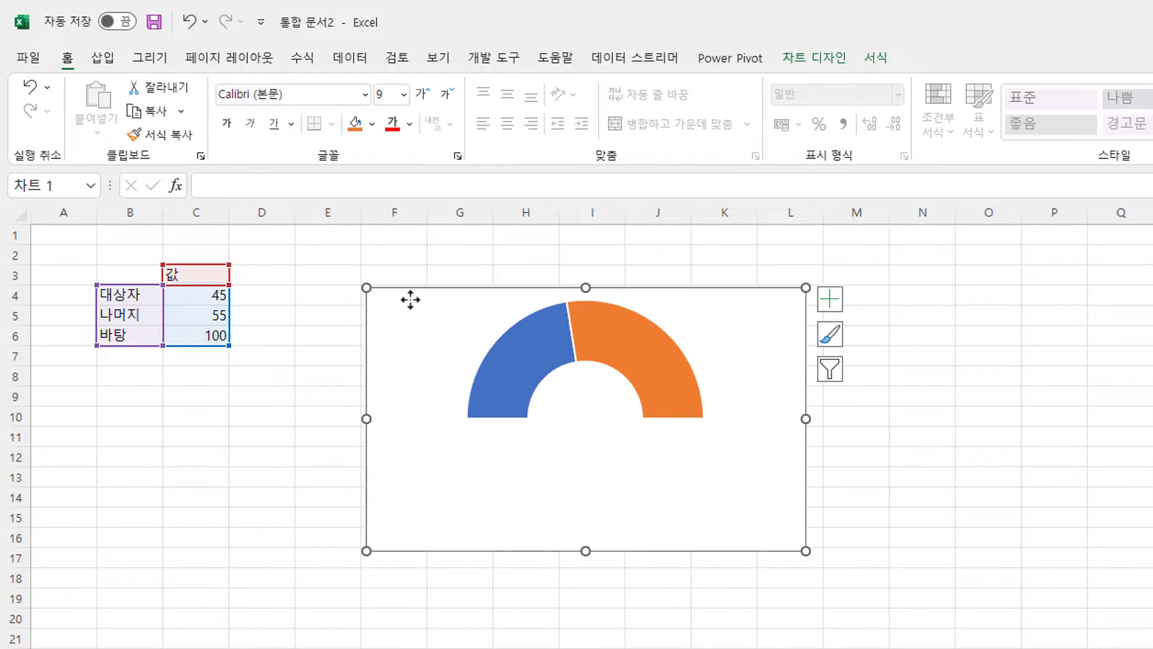
{"action": "left_click", "coordinate": [275, 274]}
{"action": "type", "text": "vud"}
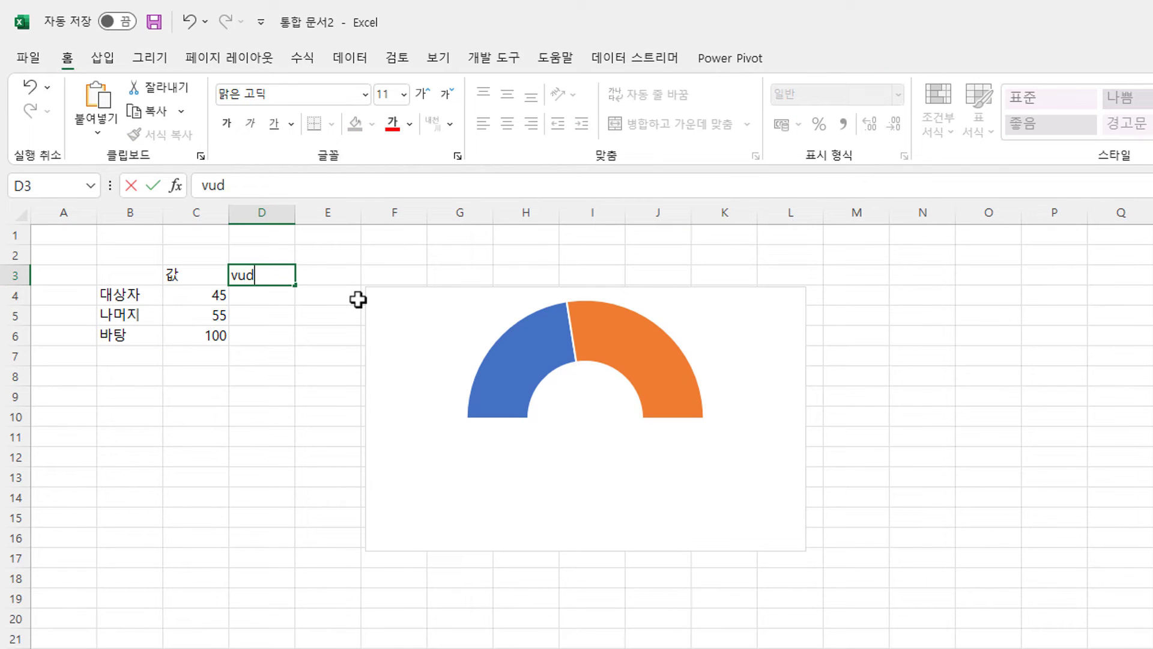
{"action": "type", "text": "rbs"}
{"action": "key", "text": "Return"}
{"action": "key", "text": "Return"}
{"action": "key", "text": "Return"}
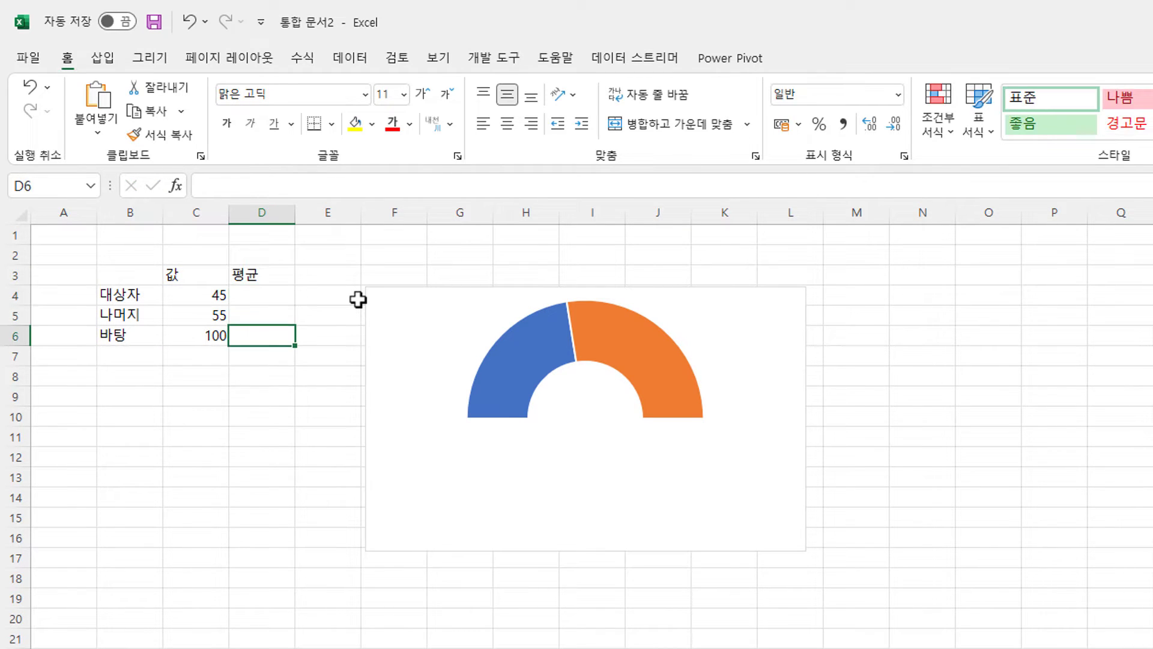
Step: Enter 60 as the 평균 value in cell D4
{"action": "key", "text": "Up"}
{"action": "key", "text": "Up"}
{"action": "key", "text": "Down"}
{"action": "key", "text": "Up"}
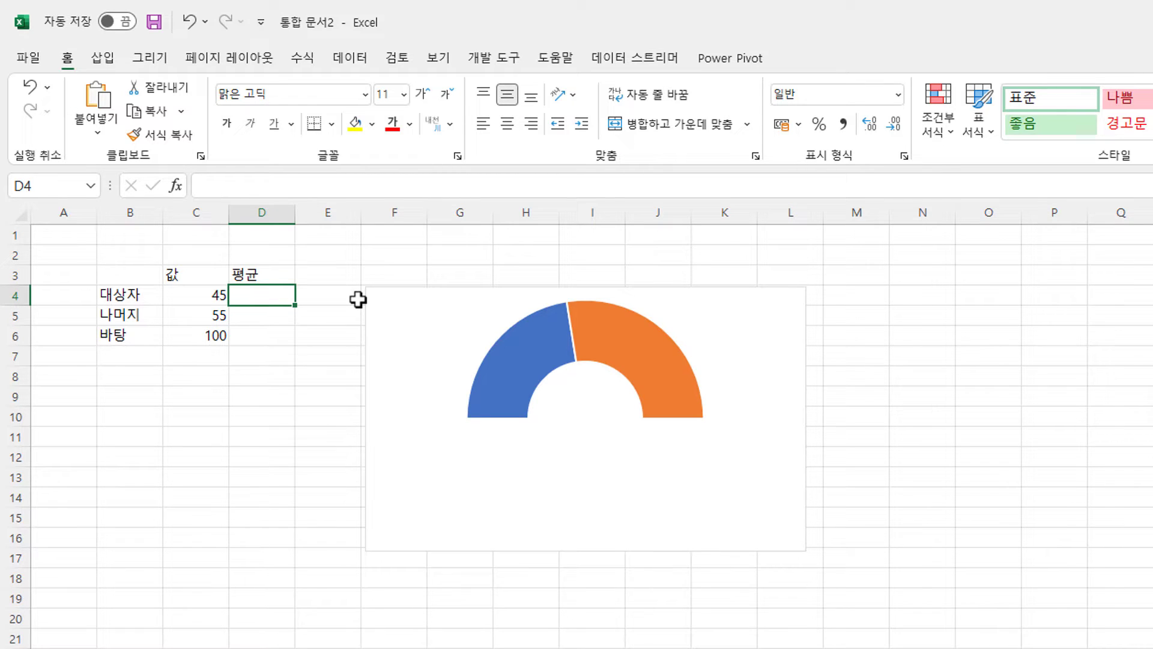
{"action": "type", "text": "60"}
{"action": "key", "text": "Return"}
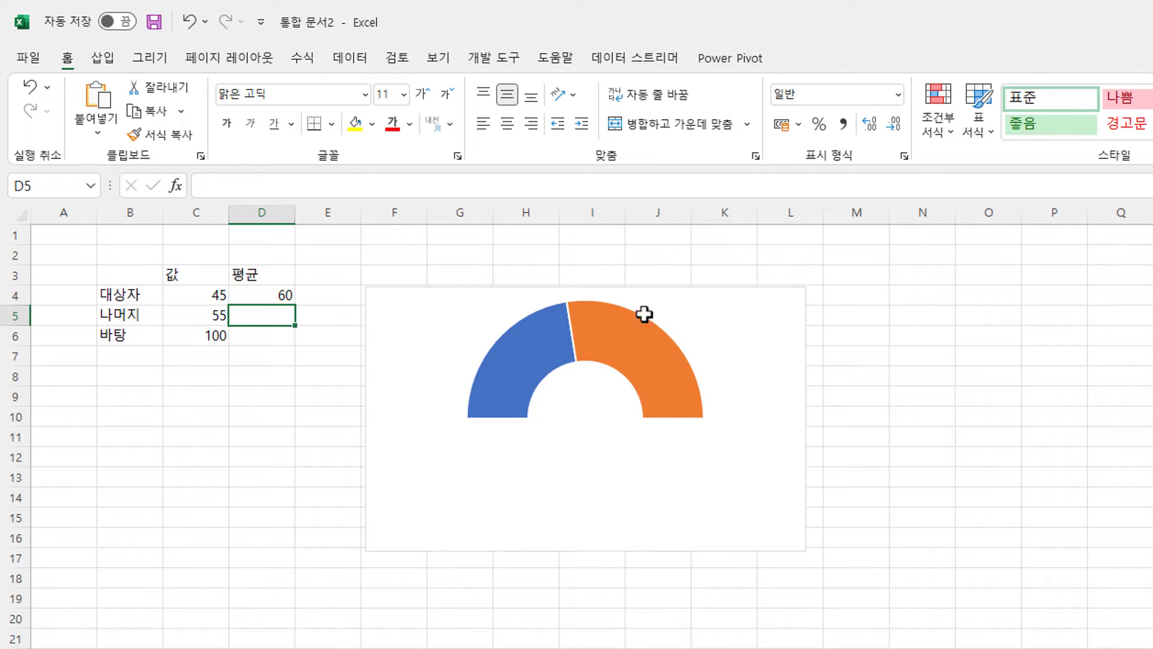
{"action": "left_click", "coordinate": [283, 355]}
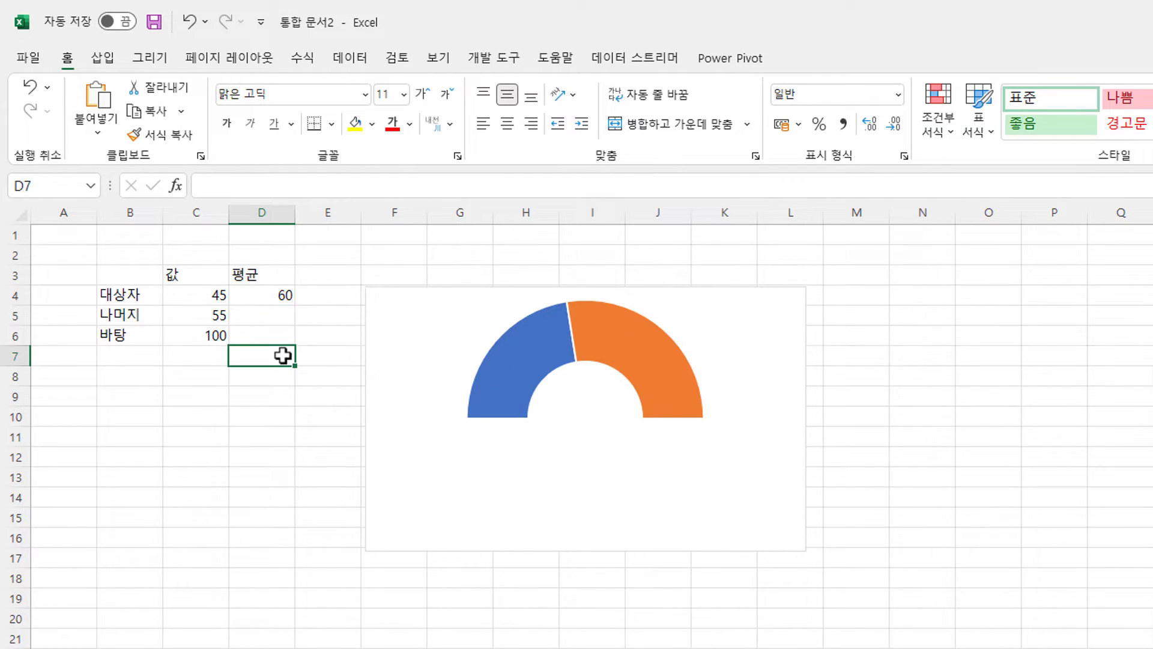
Step: Enter the formula =100-D4 in cell D5 and the value 100 in cell D6 of the 평균 column
{"action": "left_click", "coordinate": [263, 311]}
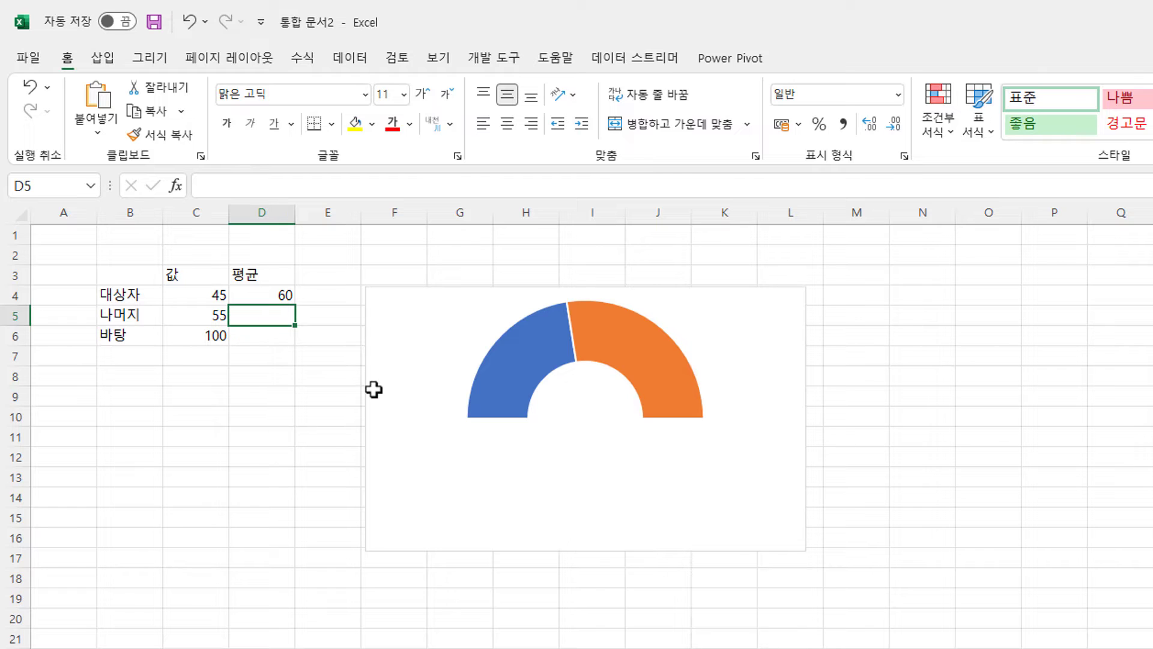
{"action": "type", "text": "=100-"}
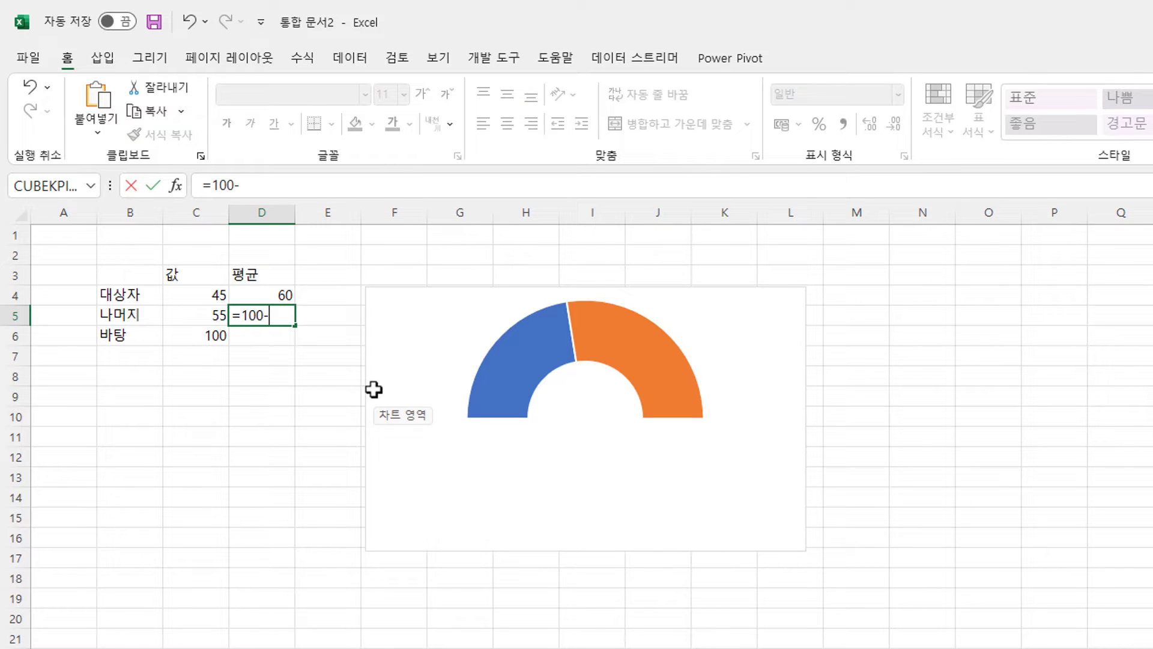
{"action": "key", "text": "Up"}
{"action": "key", "text": "Return"}
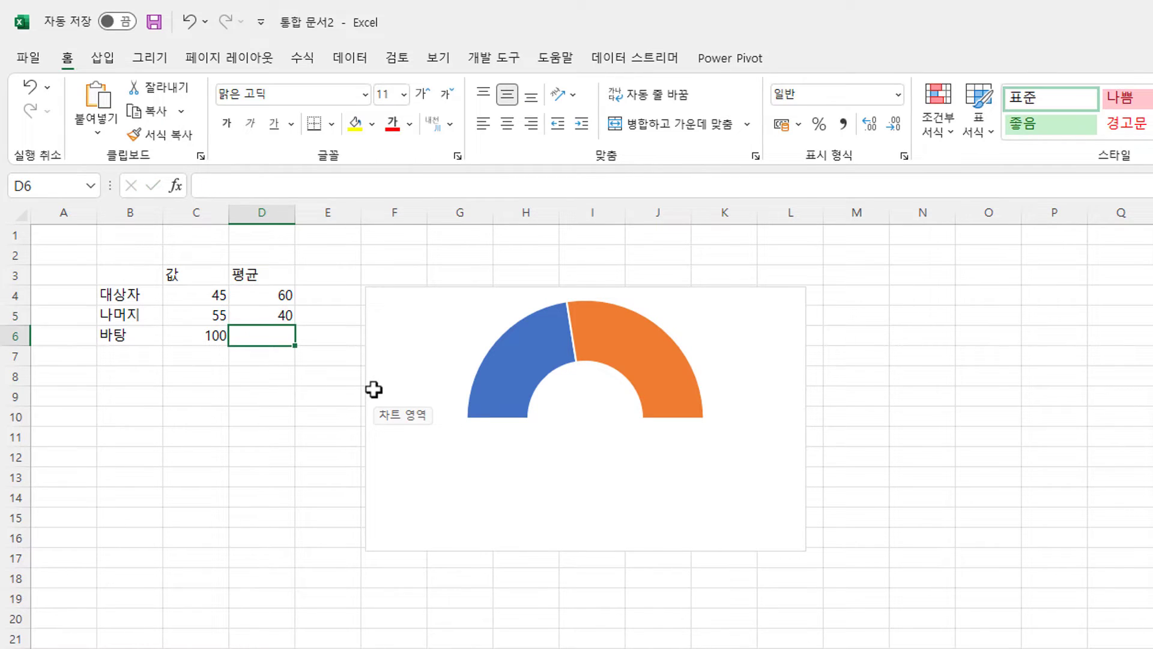
{"action": "type", "text": "100"}
{"action": "key", "text": "Return"}
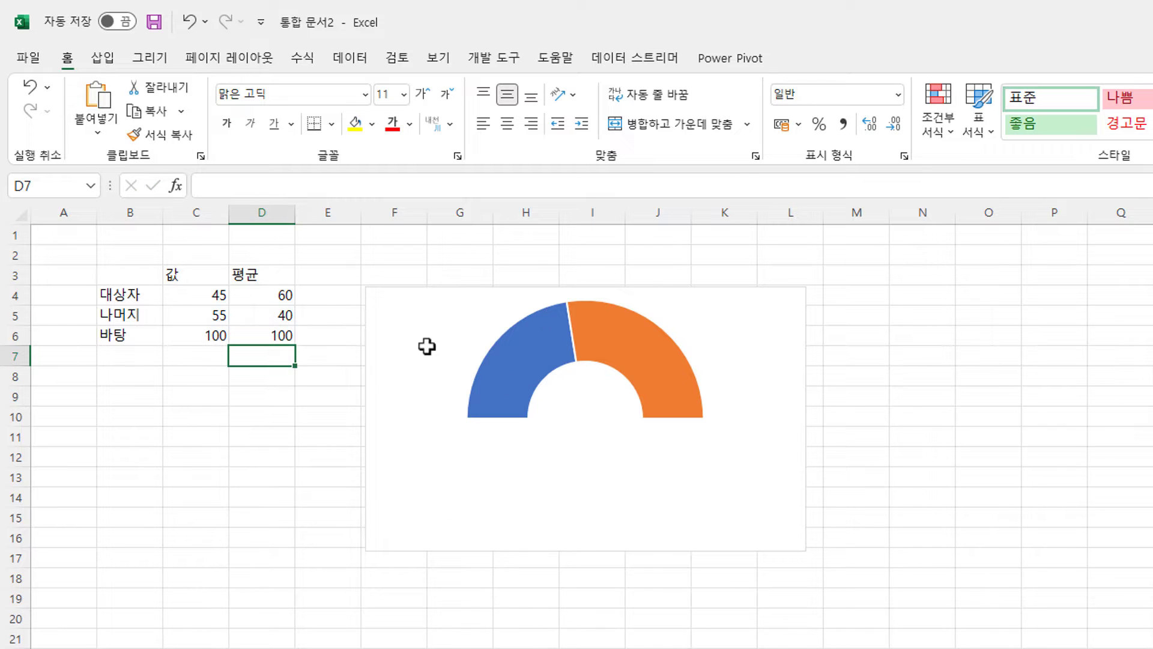
{"action": "left_click_drag", "start_coordinate": [174, 276], "coordinate": [178, 329]}
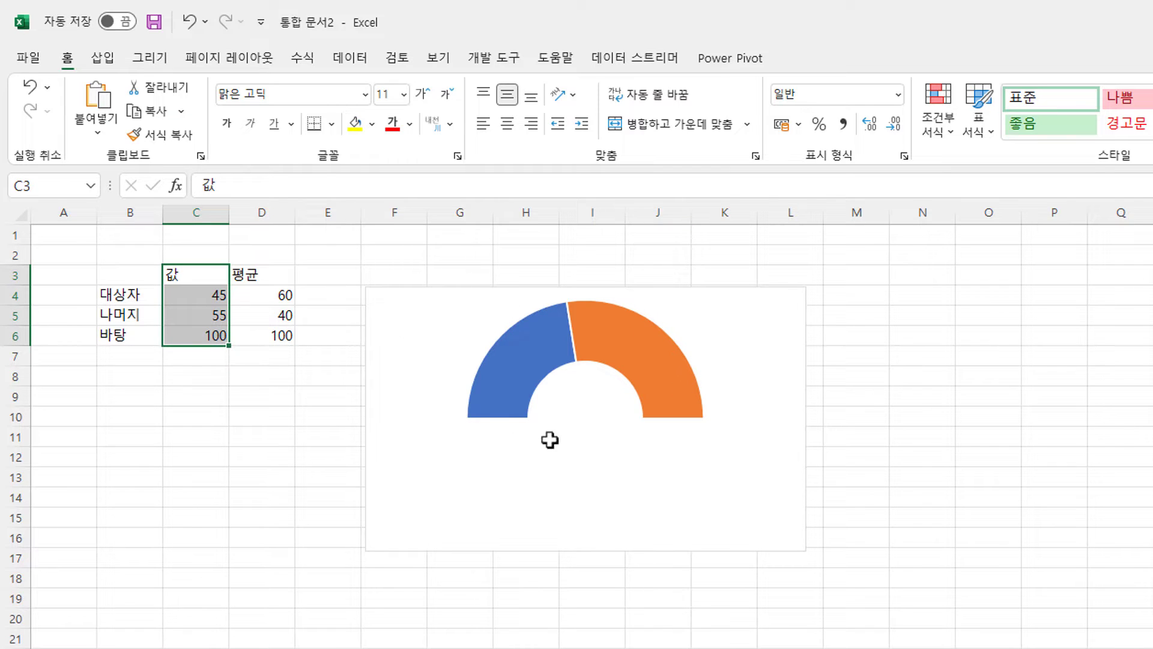
{"action": "left_click_drag", "start_coordinate": [268, 263], "coordinate": [270, 335]}
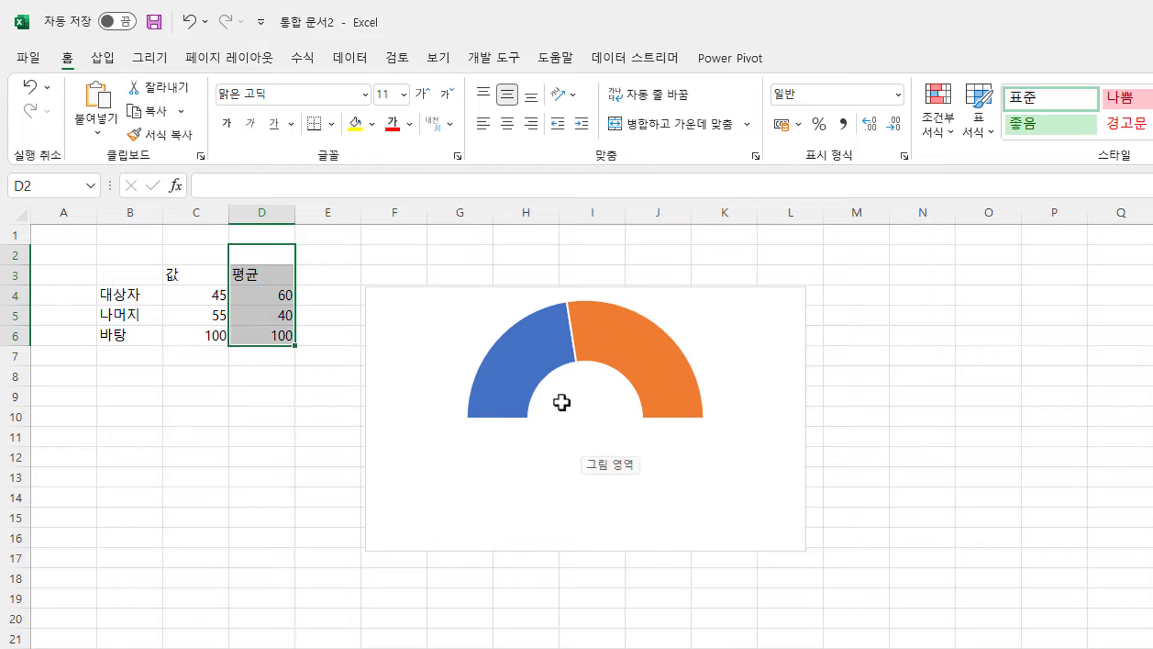
Step: Add a second data series to the doughnut chart, with D3 as its name and D4:D6 as its values
{"action": "left_click", "coordinate": [652, 362]}
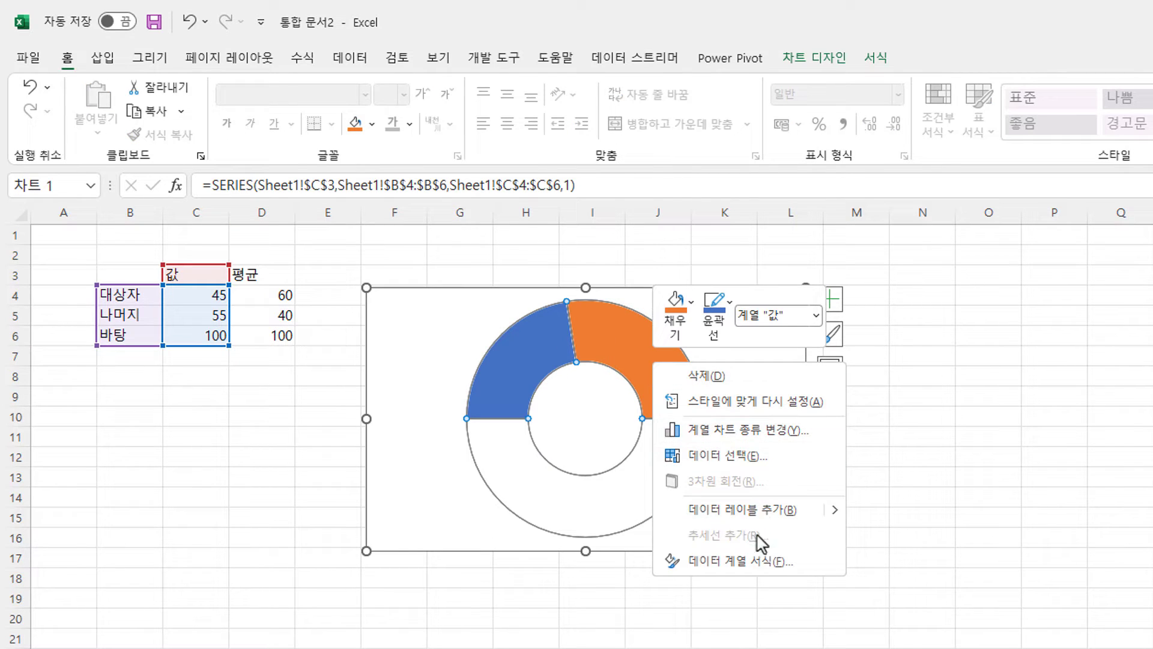
{"action": "left_click", "coordinate": [731, 458]}
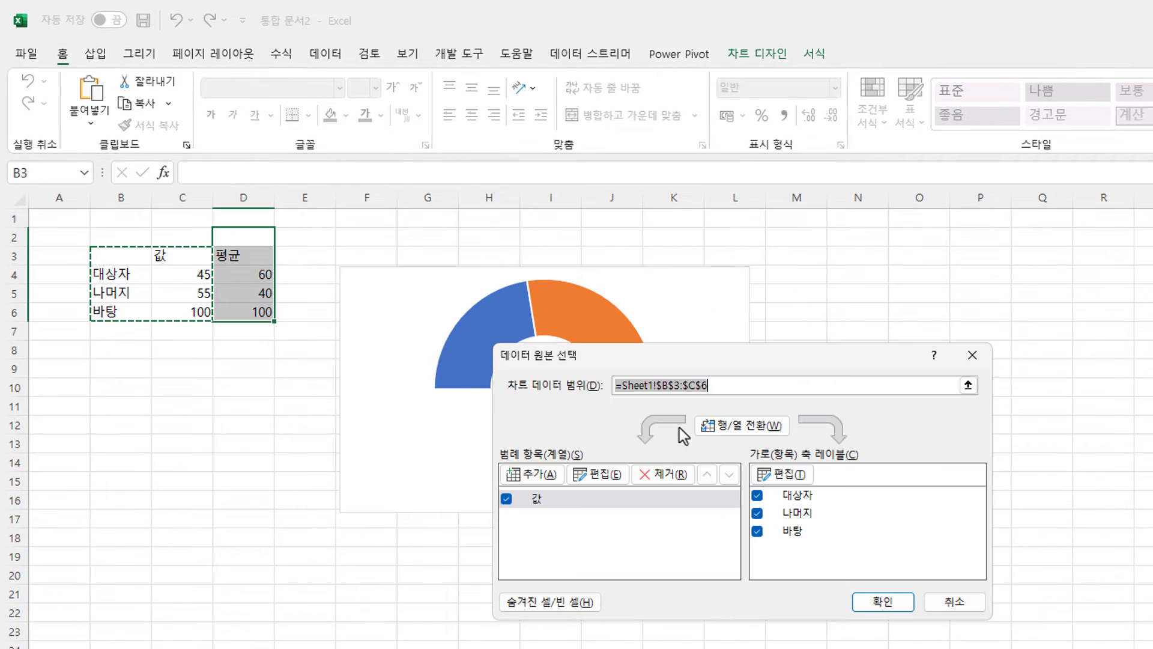
{"action": "left_click", "coordinate": [531, 475]}
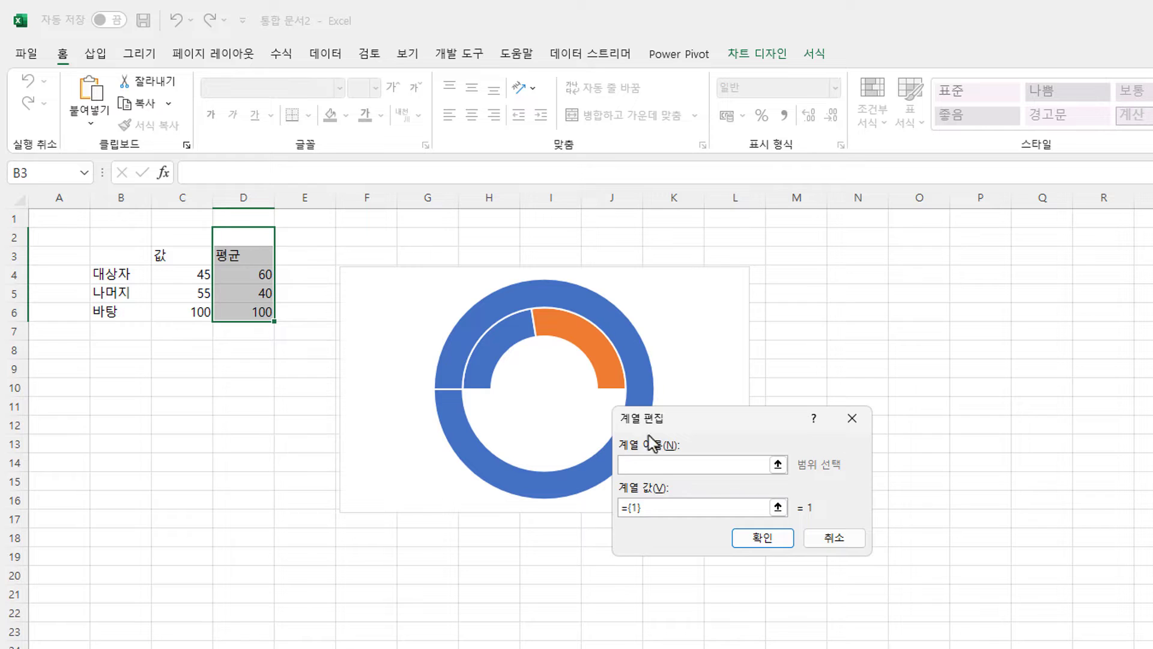
{"action": "left_click", "coordinate": [235, 259]}
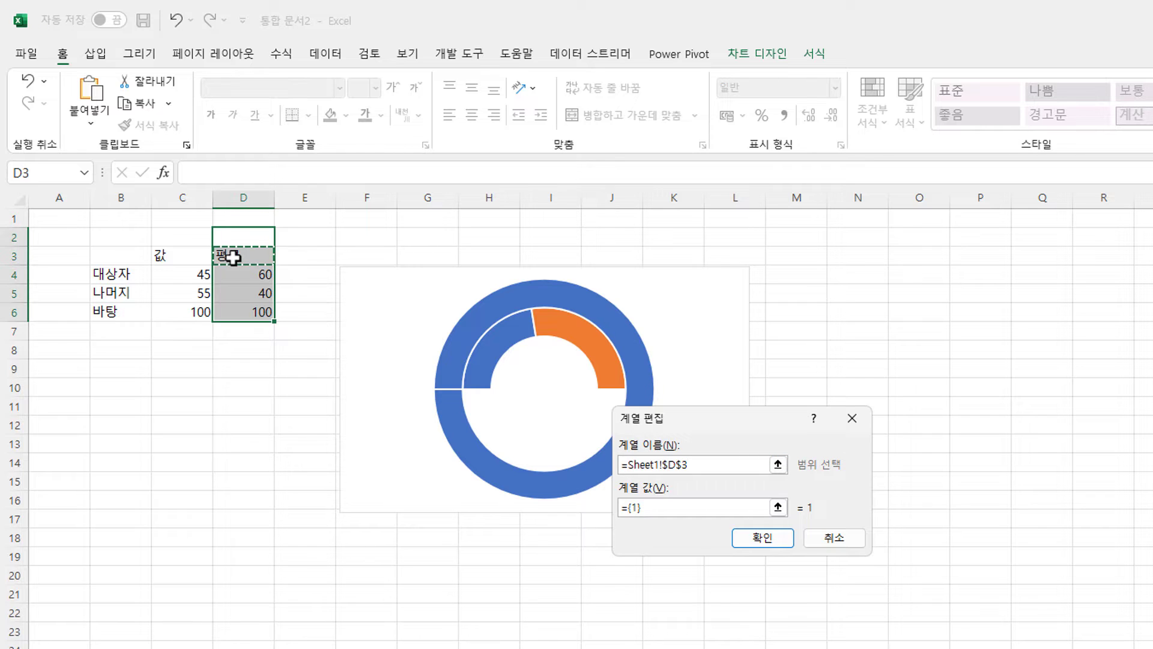
{"action": "left_click", "coordinate": [651, 507]}
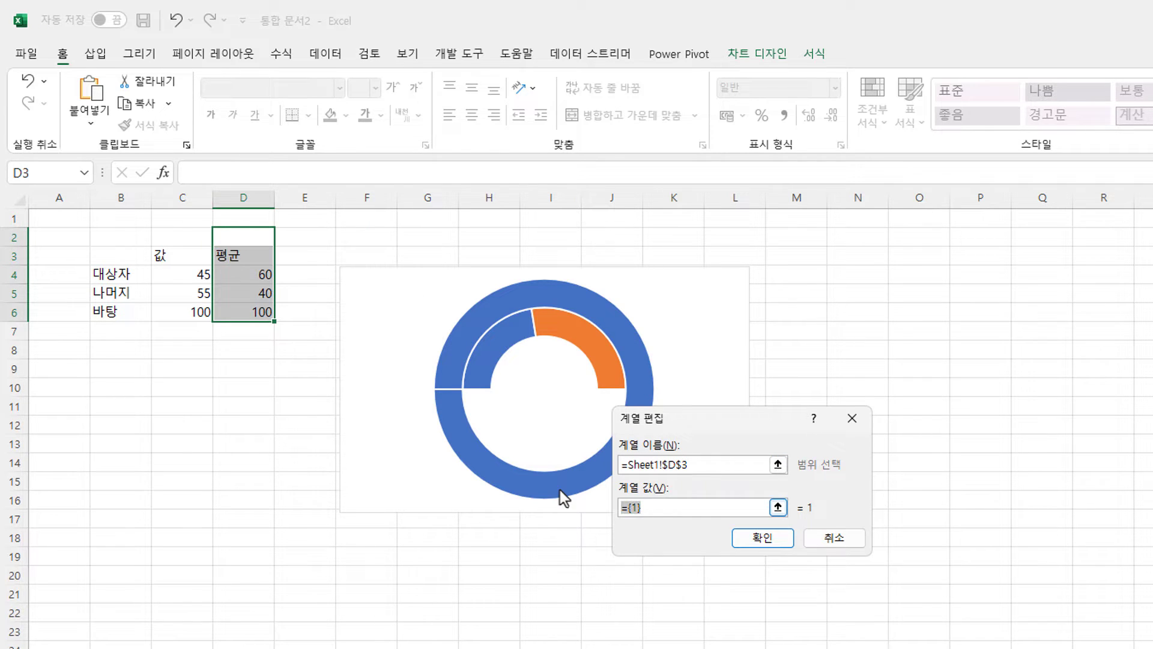
{"action": "key", "text": "BackSpace"}
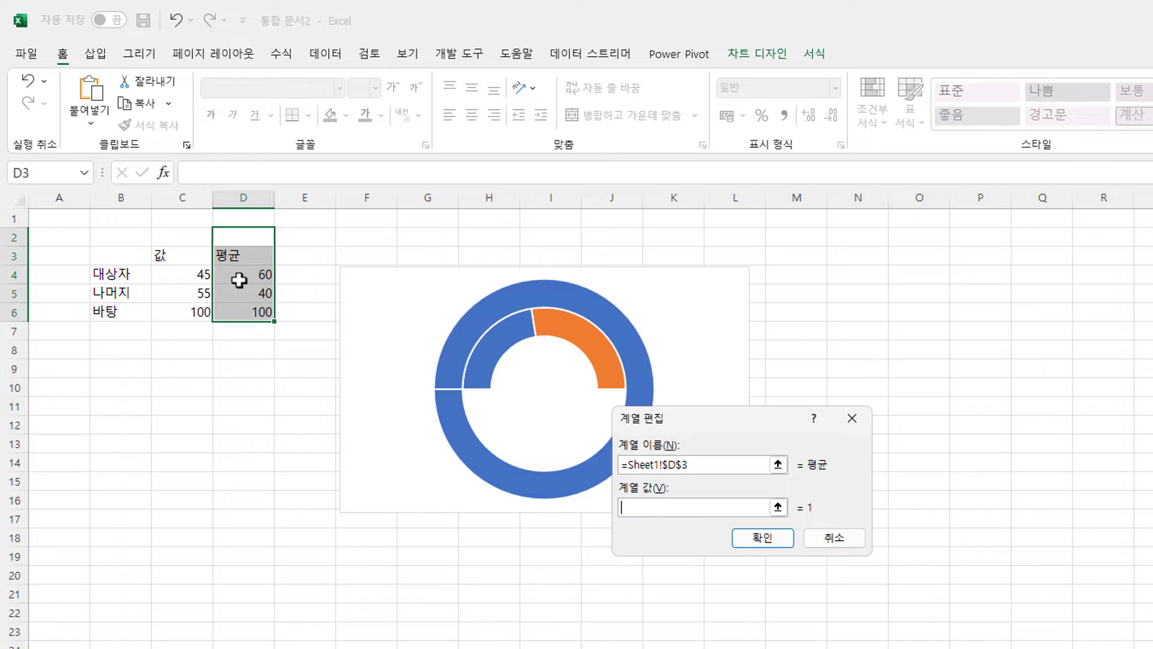
{"action": "left_click_drag", "start_coordinate": [239, 280], "coordinate": [240, 307]}
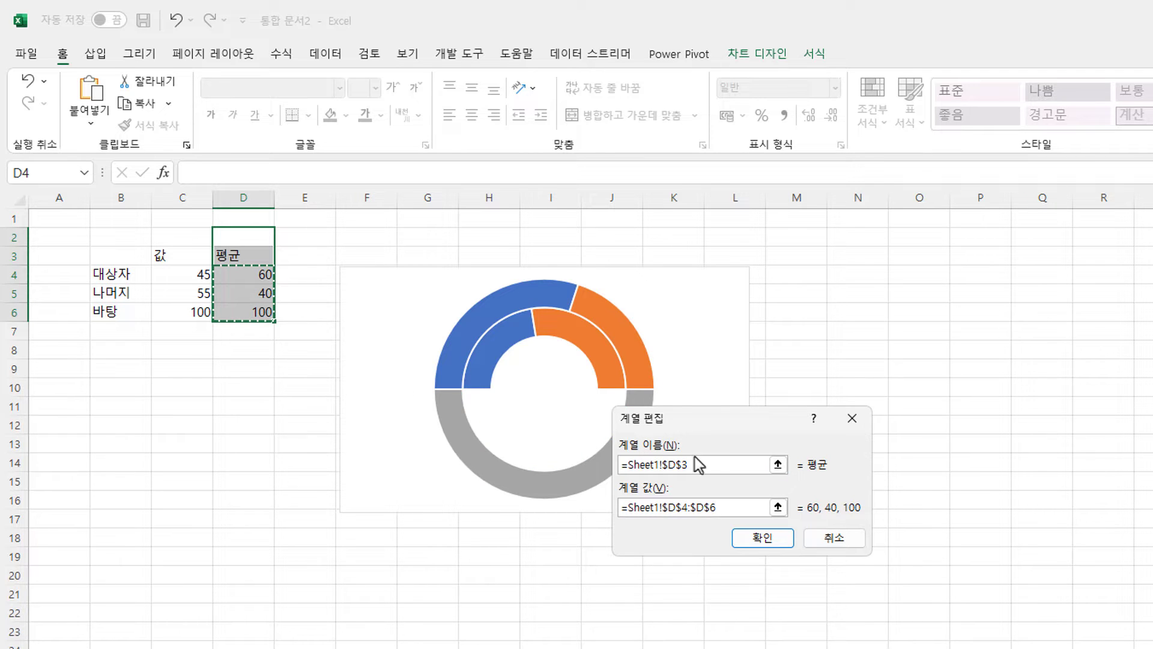
{"action": "left_click", "coordinate": [767, 545]}
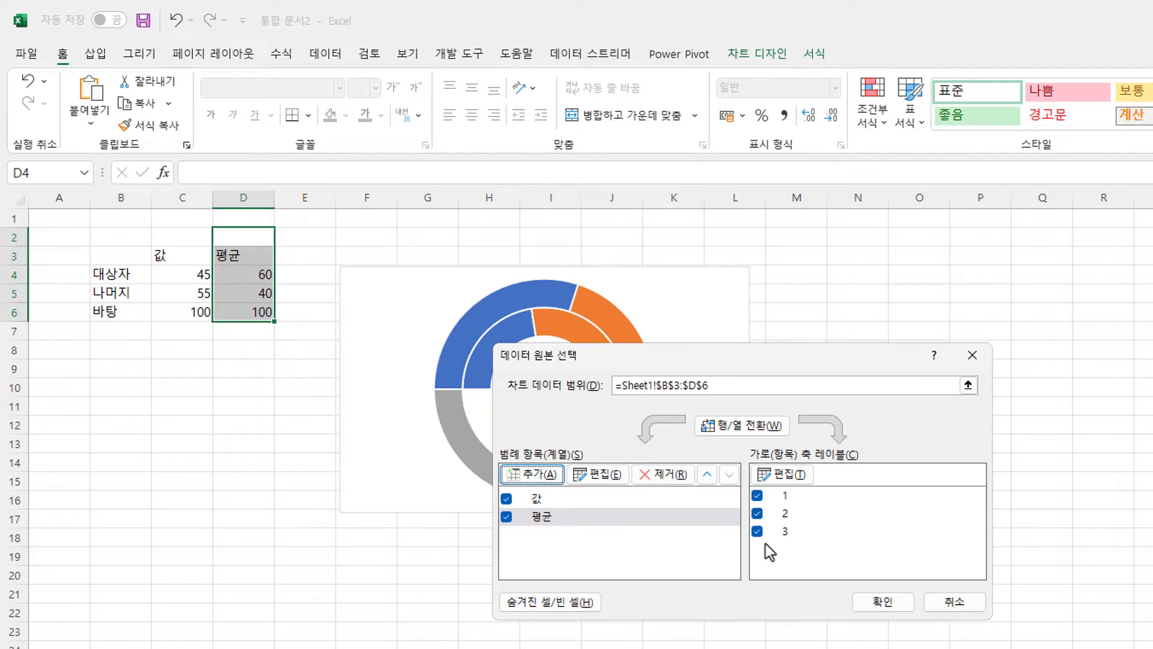
{"action": "left_click", "coordinate": [881, 601]}
{"action": "left_click", "coordinate": [546, 643]}
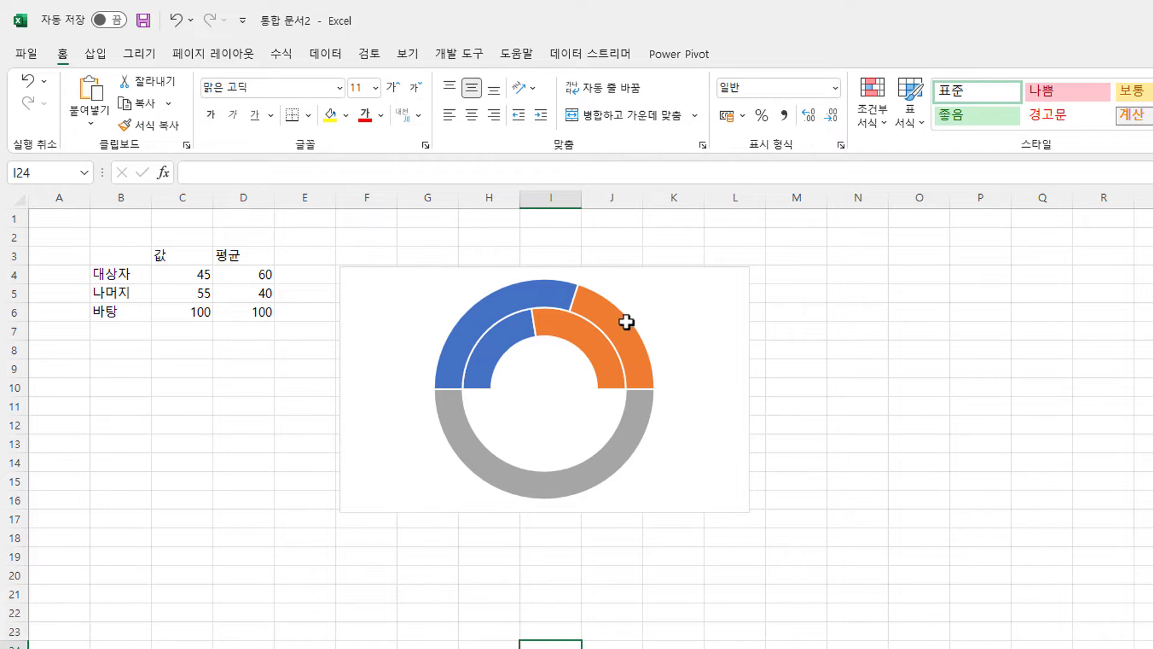
Step: Remove the fill from the lower-half 바탕 segment of the outer 평균 ring
{"action": "left_click", "coordinate": [553, 483]}
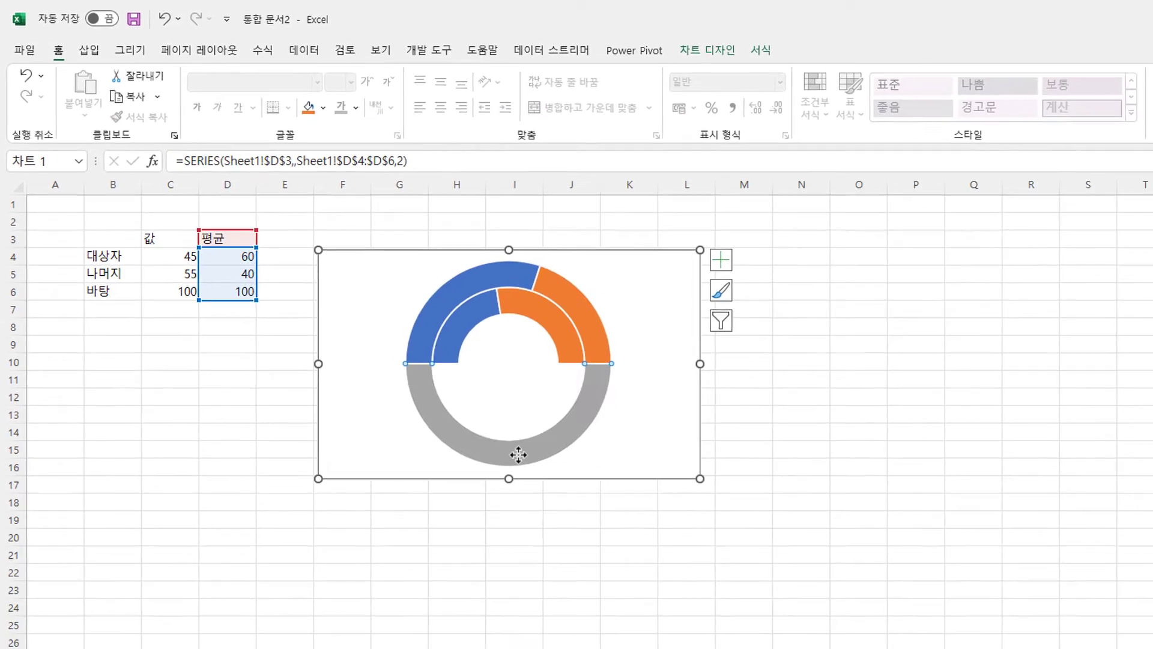
{"action": "double_click", "coordinate": [518, 455]}
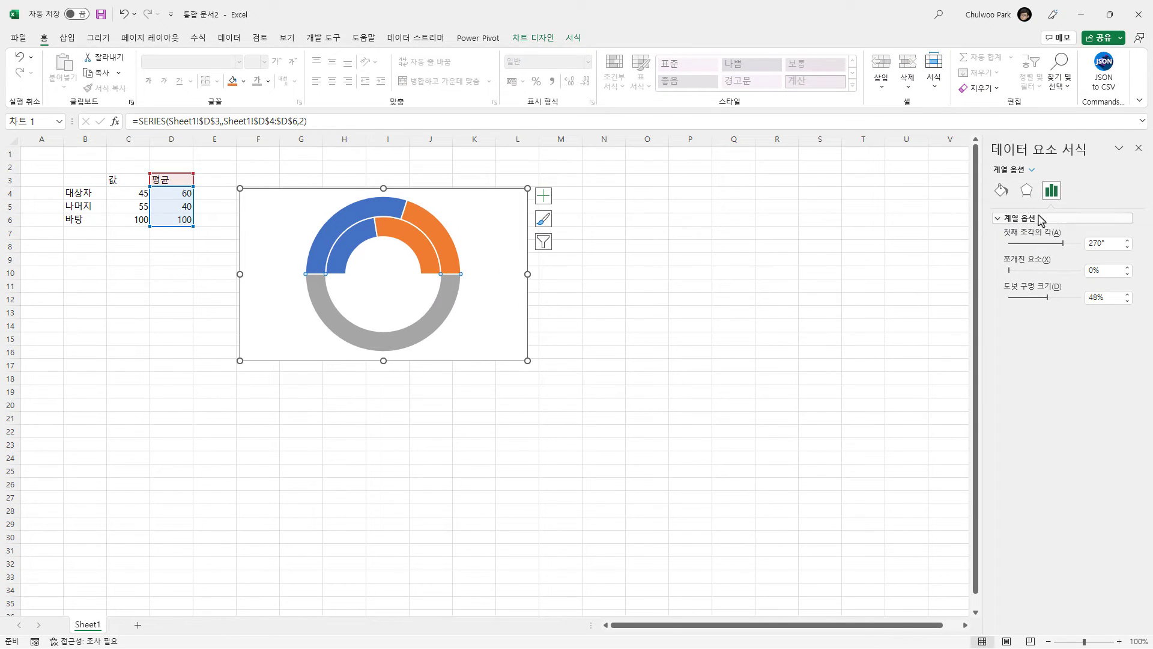
{"action": "left_click", "coordinate": [1000, 190]}
{"action": "left_click", "coordinate": [1008, 236]}
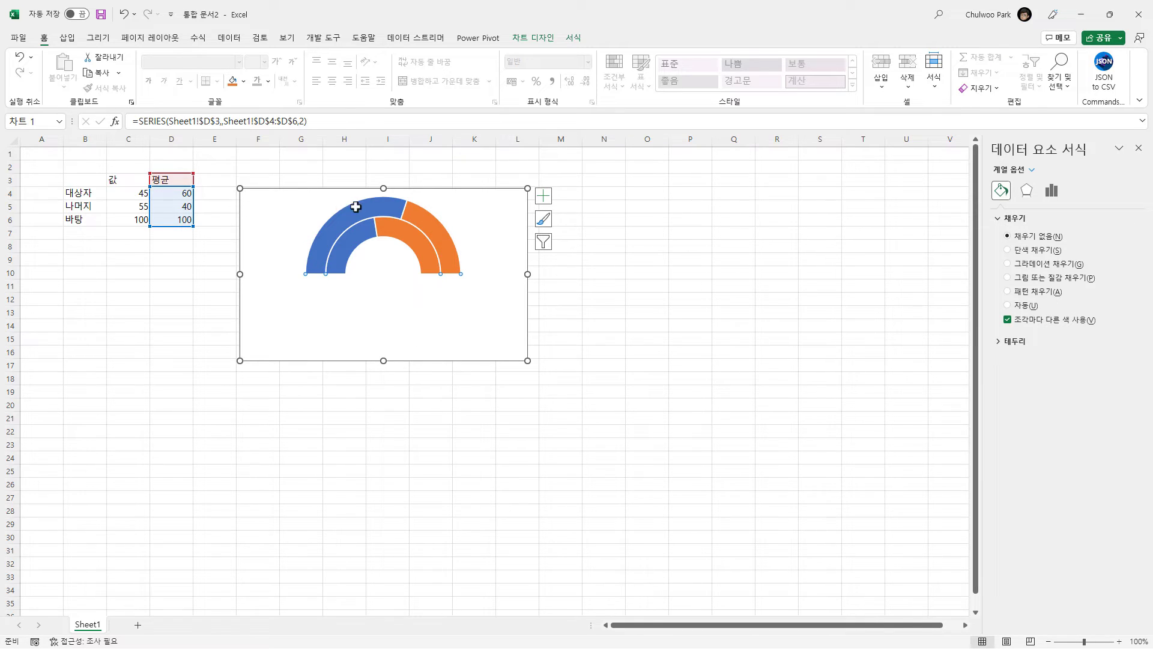
Step: Set the 평균 value in cell D4 to 55 to test the outer ring
{"action": "left_click", "coordinate": [128, 194]}
{"action": "left_click", "coordinate": [161, 193]}
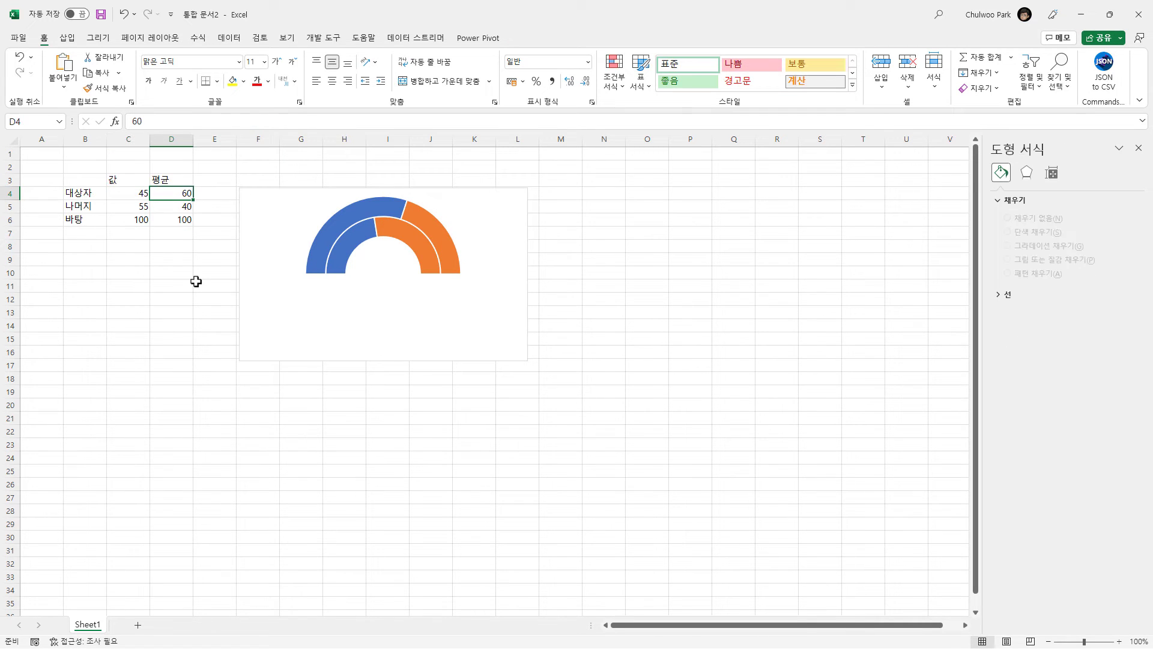
{"action": "type", "text": "55"}
{"action": "key", "text": "Return"}
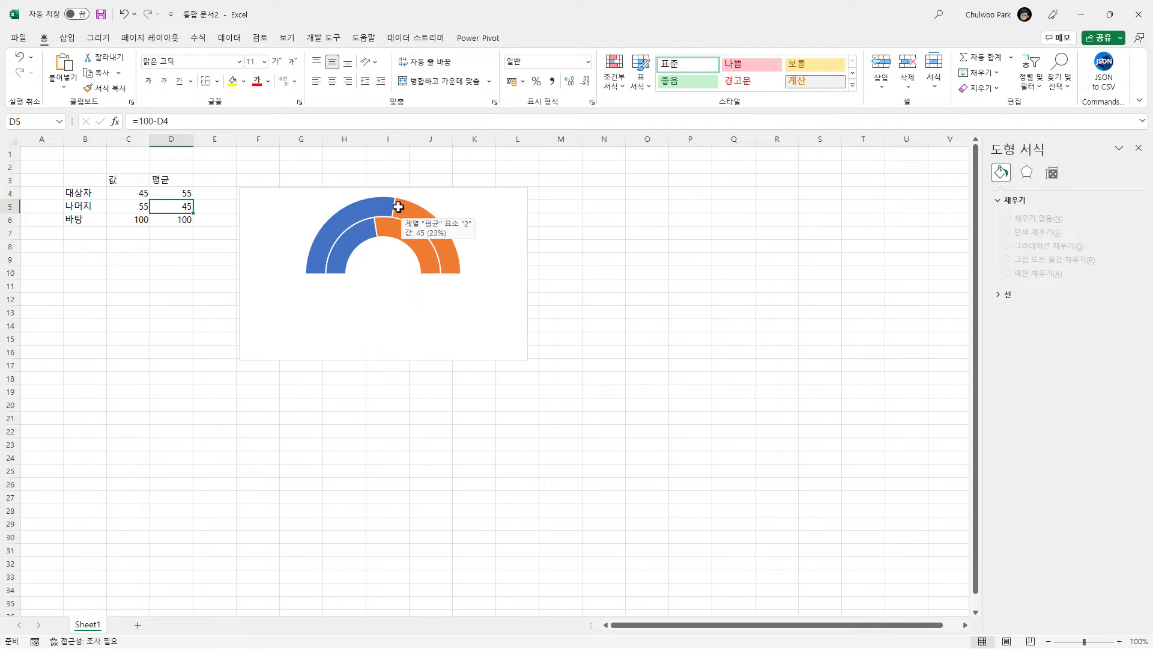
{"action": "mouse_move", "coordinate": [398, 201]}
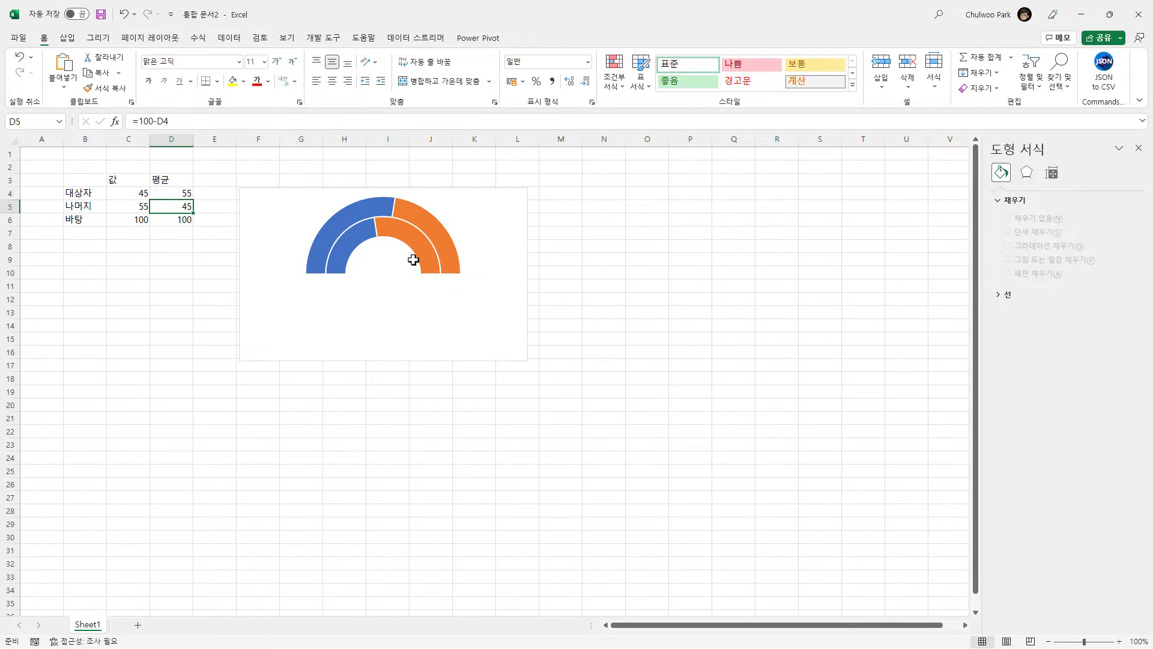
Step: Change the chart type of the 평균 series to a basic pie, keeping the 값 series as a doughnut
{"action": "left_click", "coordinate": [373, 209]}
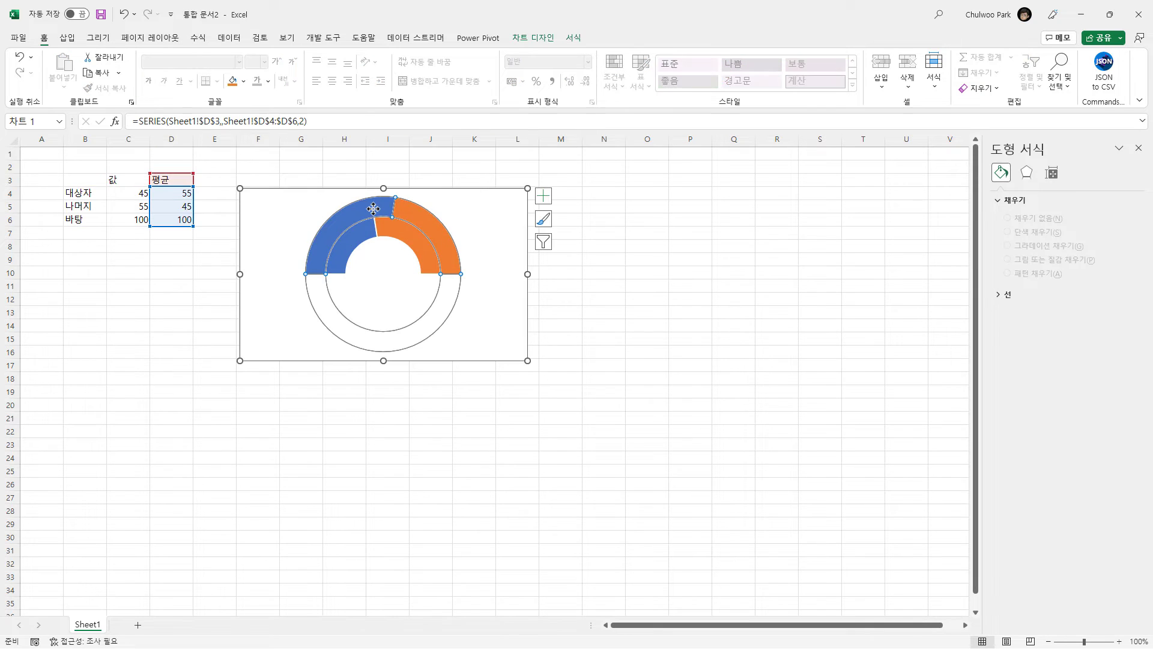
{"action": "right_click", "coordinate": [373, 209]}
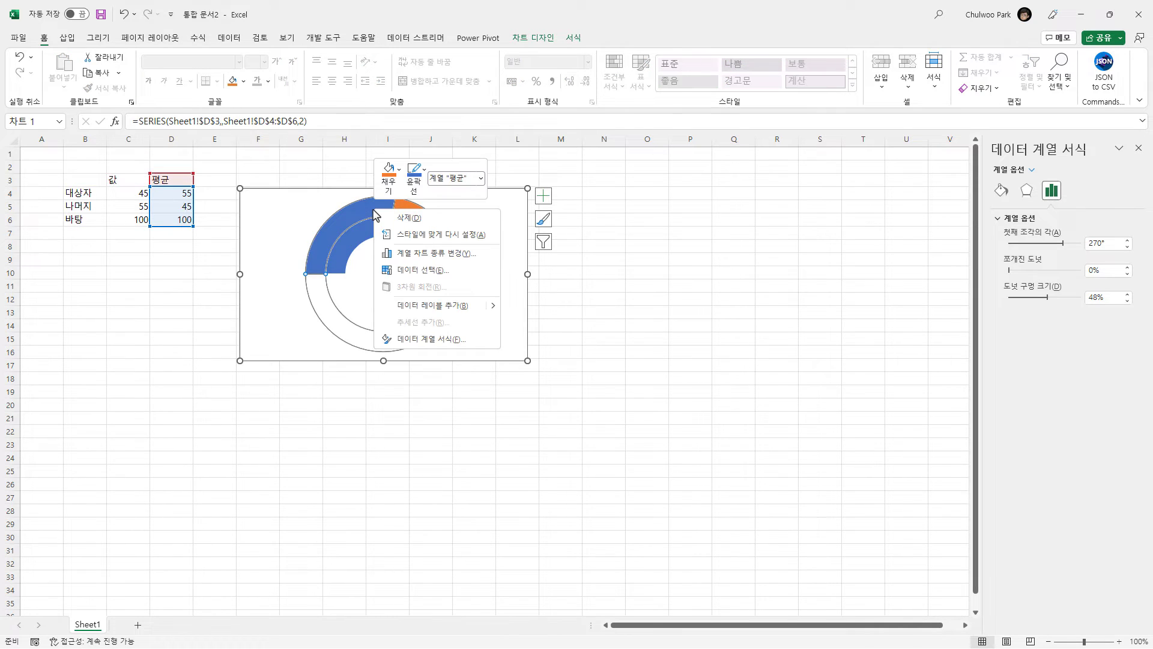
{"action": "left_click", "coordinate": [458, 254]}
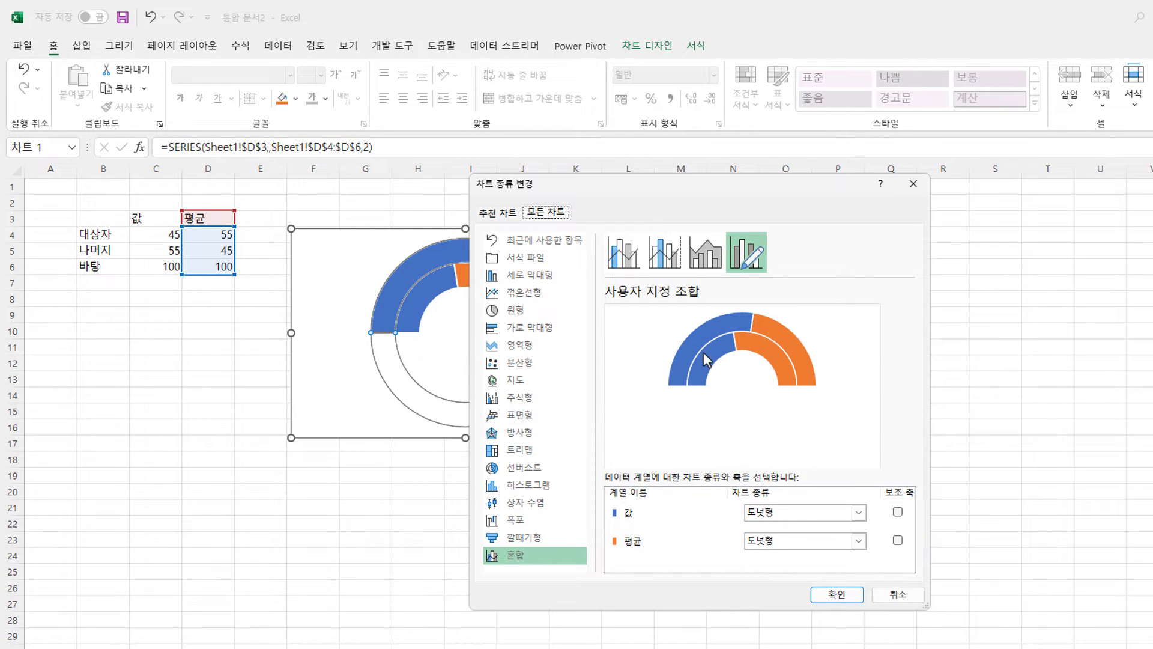
{"action": "left_click", "coordinate": [852, 539]}
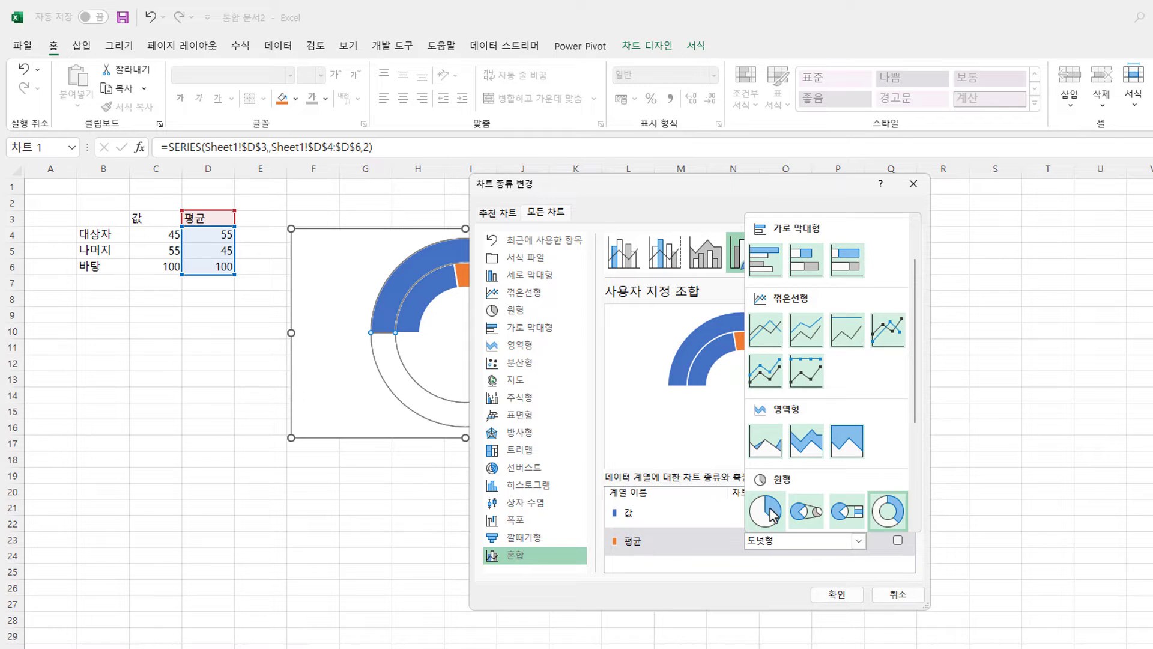
{"action": "left_click", "coordinate": [768, 511]}
{"action": "left_click", "coordinate": [837, 595]}
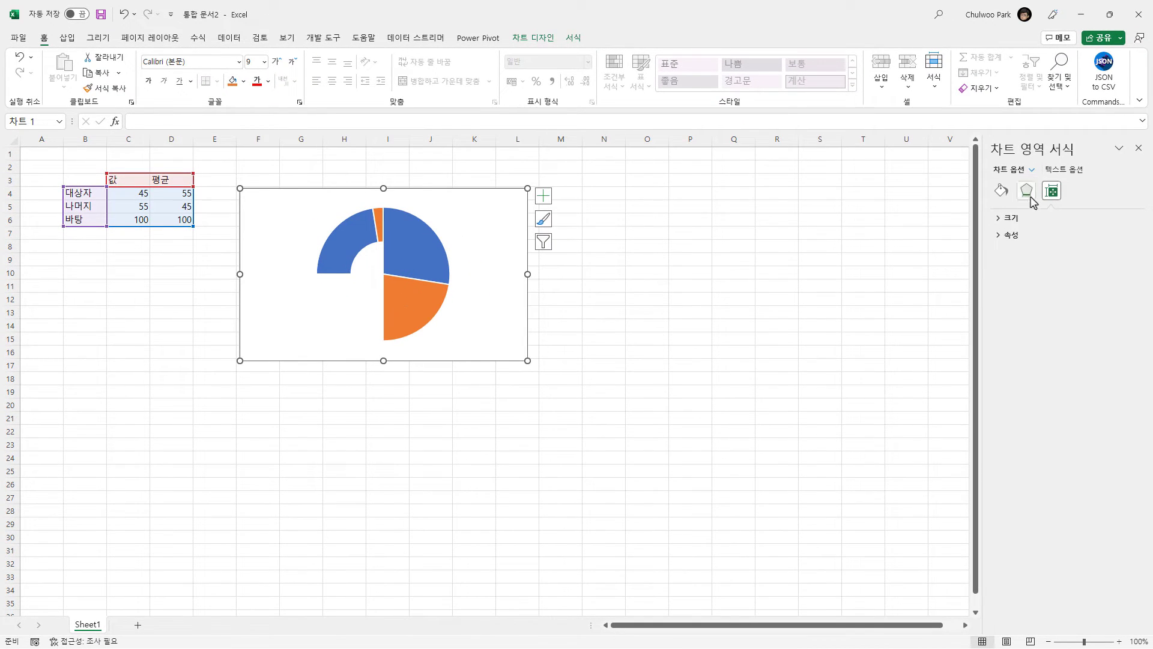
Step: Rotate the 평균 pie to a first slice angle of 270° and open its fill options
{"action": "left_click", "coordinate": [423, 314]}
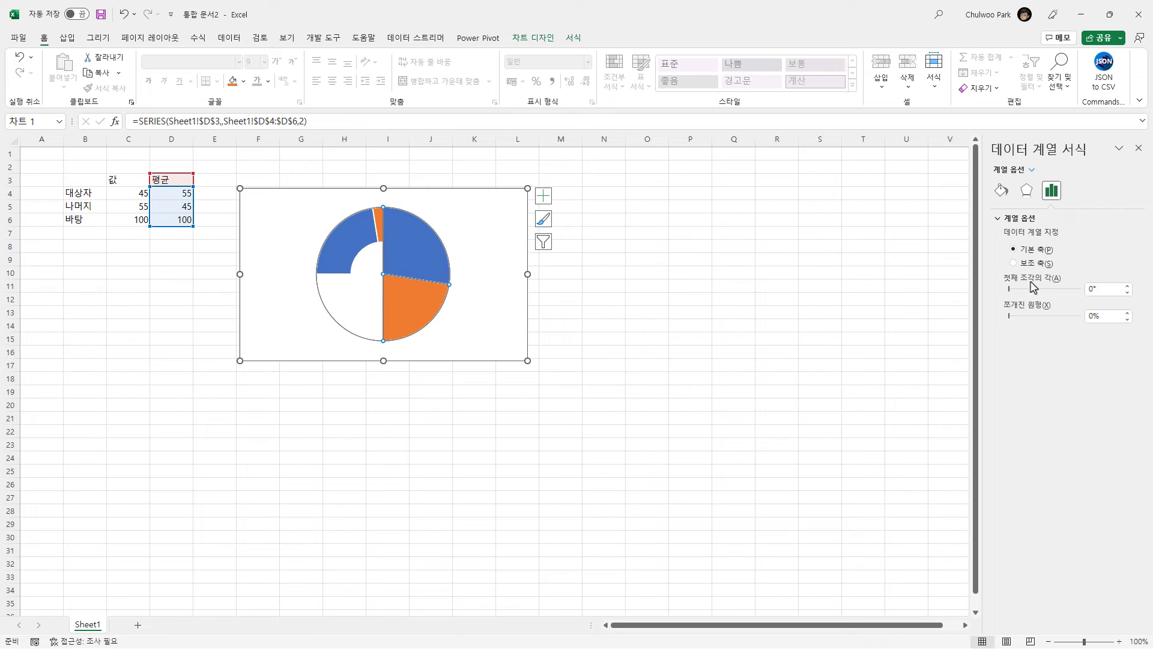
{"action": "left_click", "coordinate": [1104, 289]}
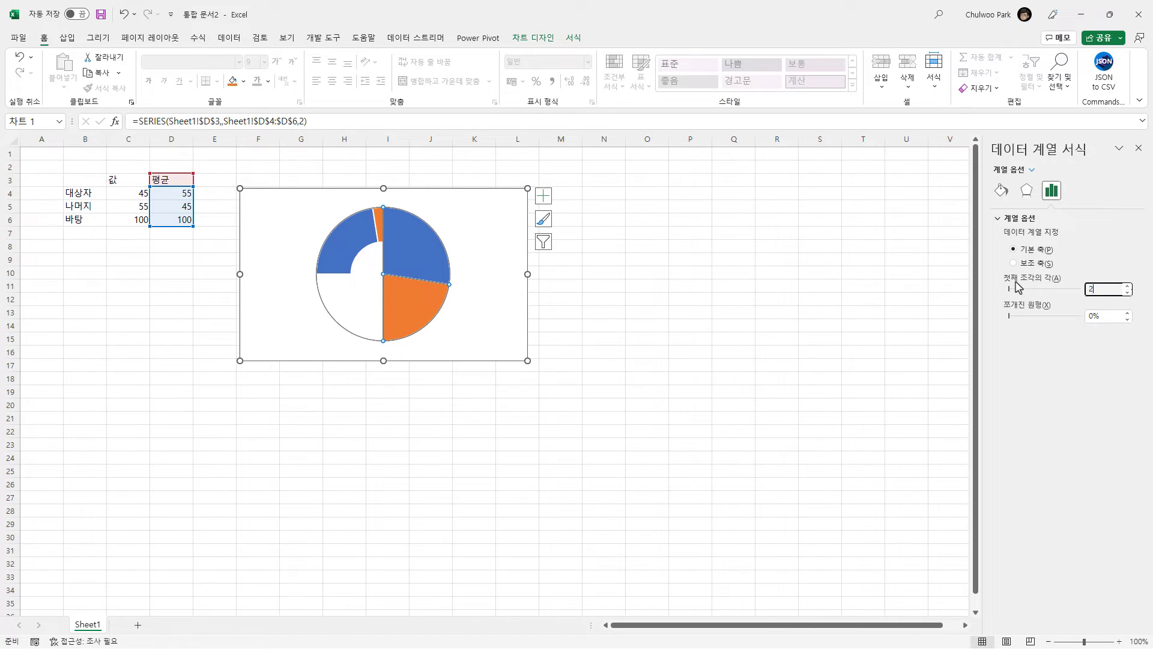
{"action": "key", "text": "Return"}
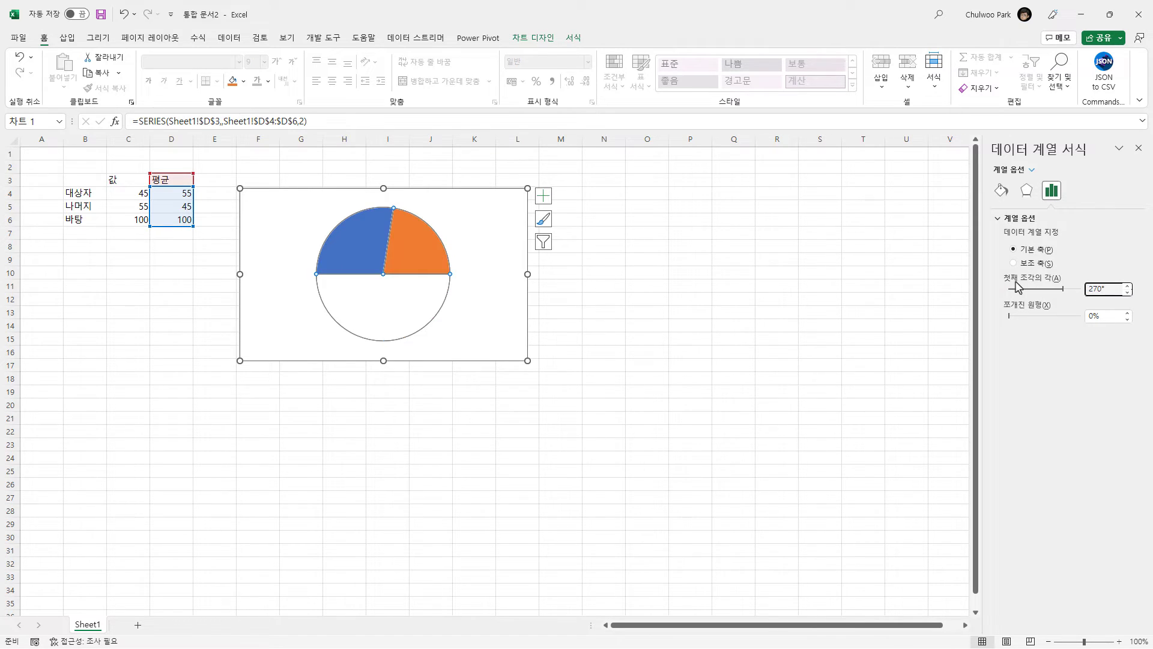
{"action": "left_click", "coordinate": [1001, 191]}
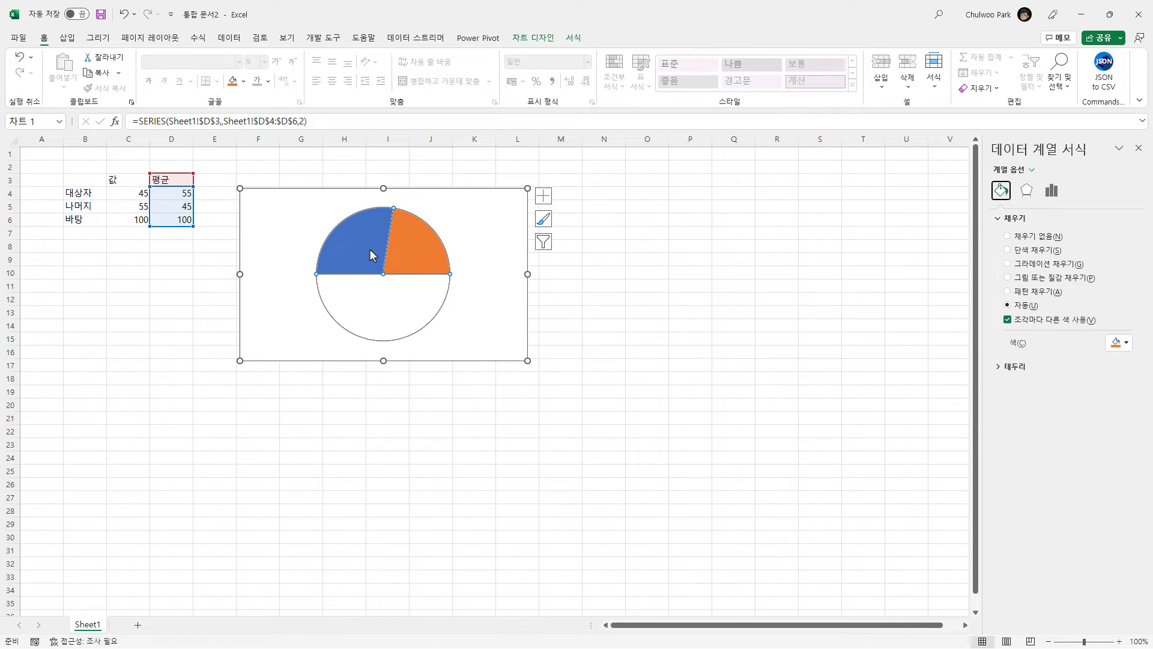
{"action": "mouse_move", "coordinate": [376, 241]}
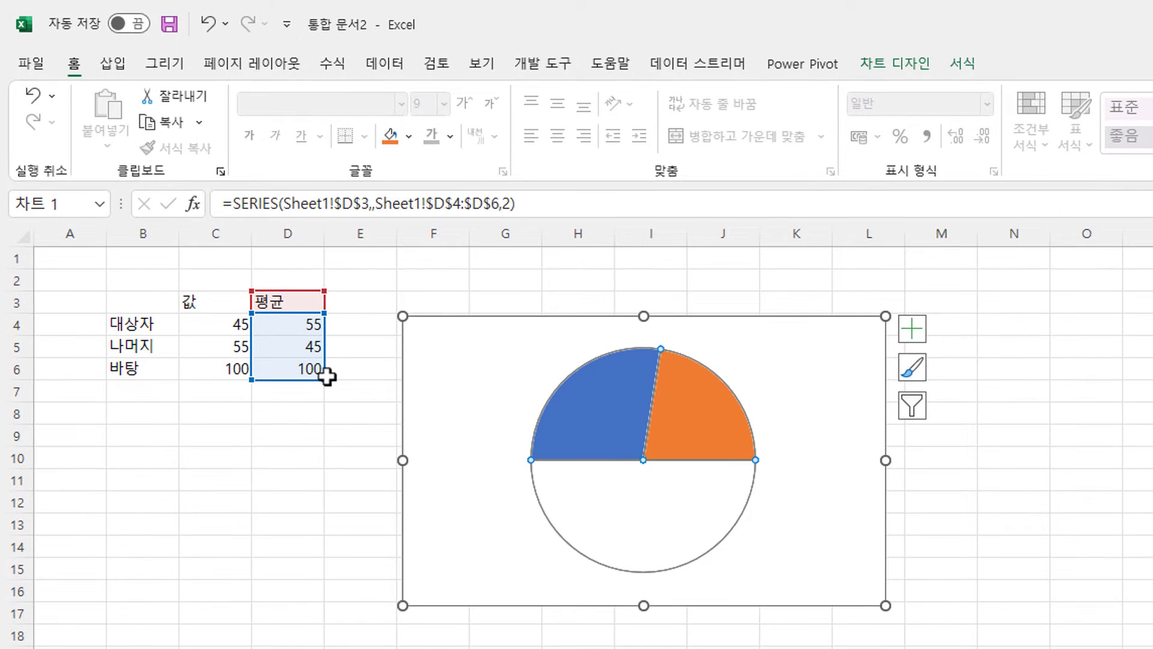
Step: Enter 100 in cell D7, directly beneath the 평균 values
{"action": "left_click", "coordinate": [303, 368]}
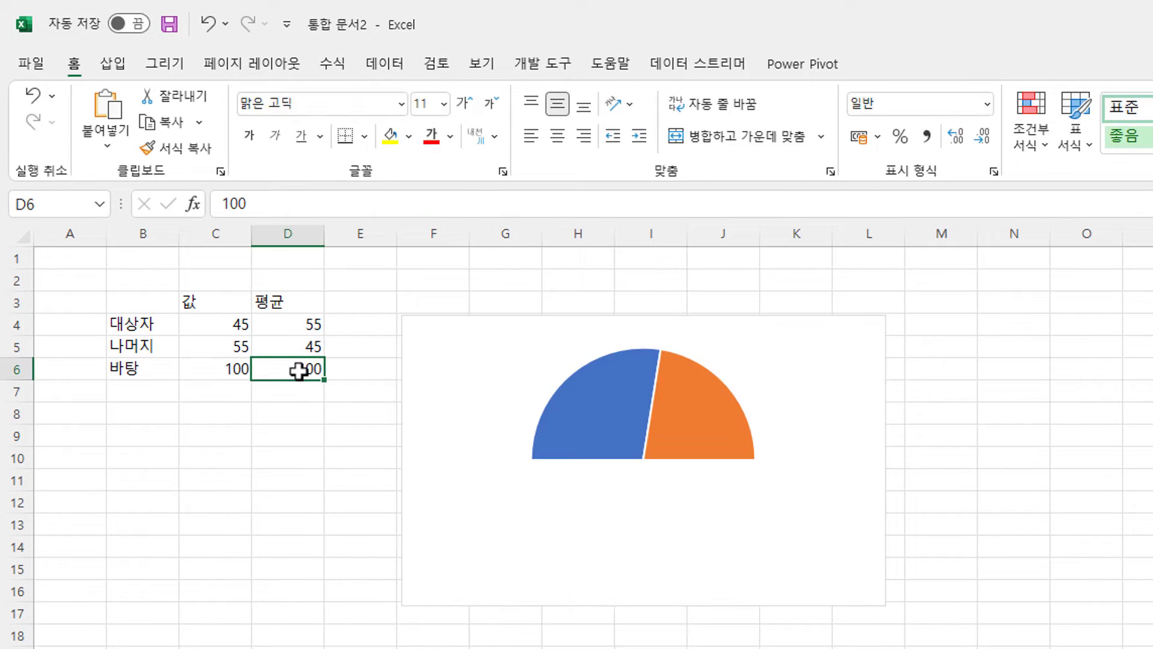
{"action": "left_click", "coordinate": [299, 384]}
{"action": "type", "text": "100"}
{"action": "key", "text": "Return"}
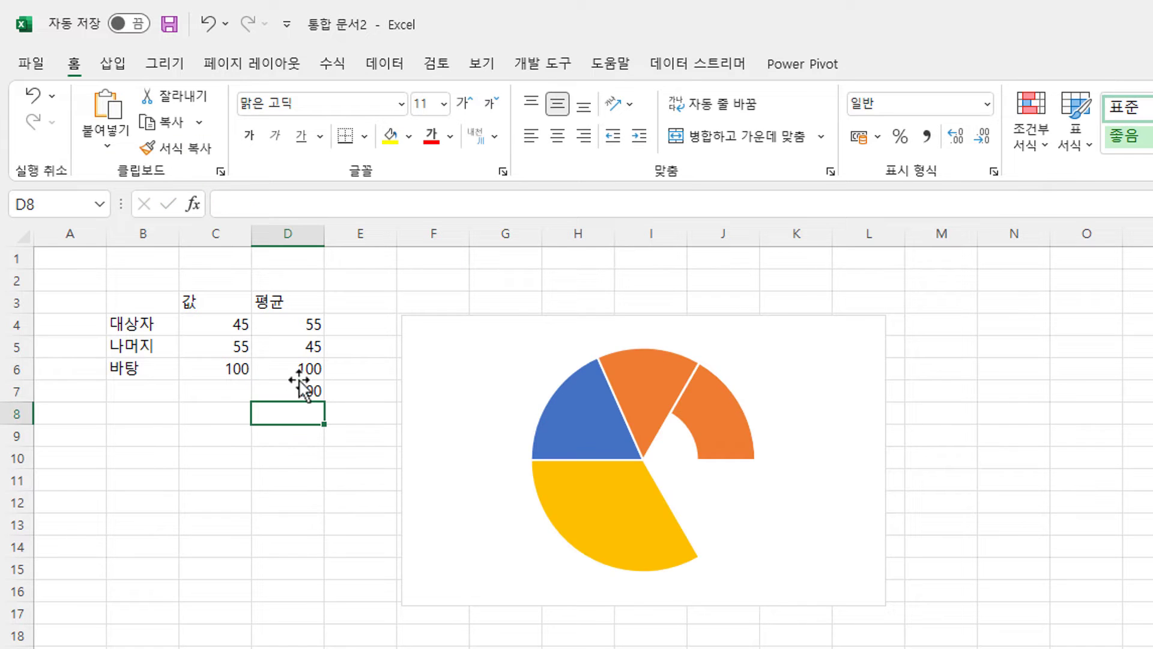
Step: Clear the value in cell D6 and go back to the 평균 value in cell D4
{"action": "key", "text": "Up"}
{"action": "key", "text": "Up"}
{"action": "key", "text": "Up"}
{"action": "key", "text": "Up"}
{"action": "key", "text": "Down"}
{"action": "key", "text": "Down"}
{"action": "key", "text": "Down"}
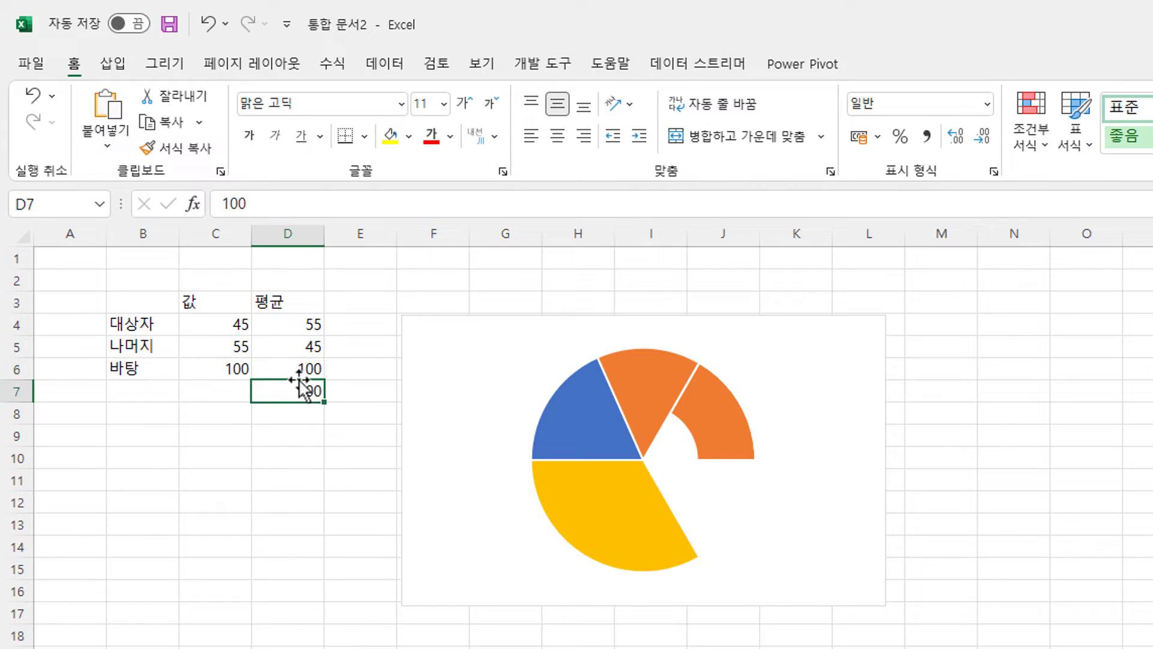
{"action": "key", "text": "Up"}
{"action": "key", "text": "Delete"}
{"action": "key", "text": "Up"}
{"action": "key", "text": "Up"}
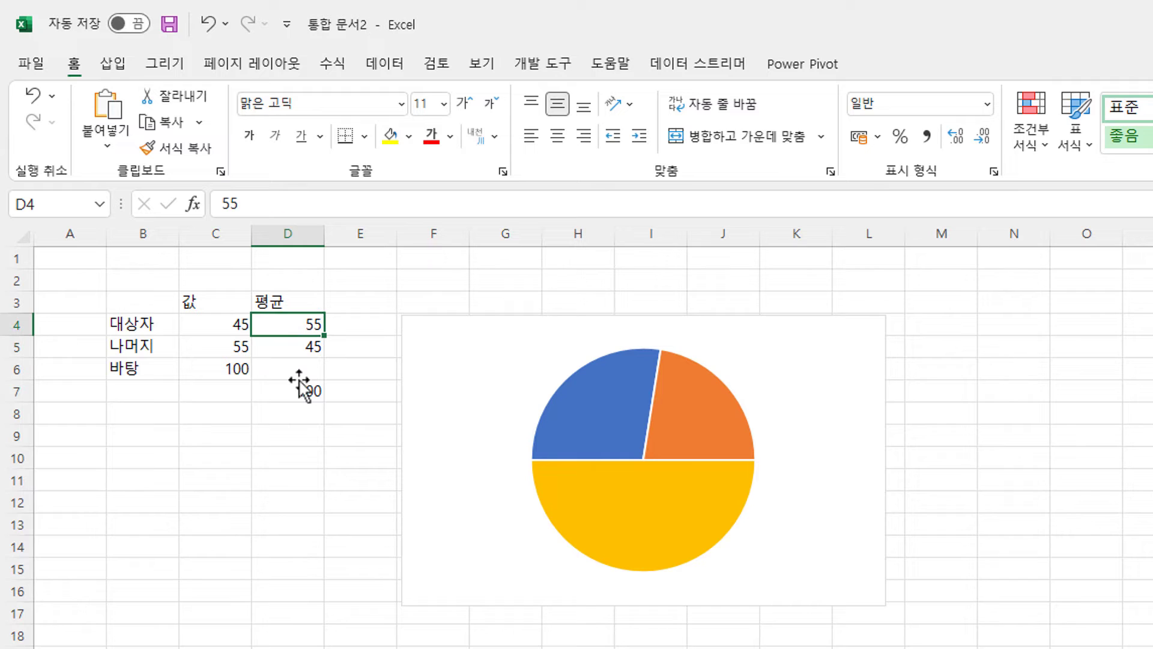
Step: Replace the 나머지 formula in cell D5 of the 평균 column with the value 2
{"action": "key", "text": "Down"}
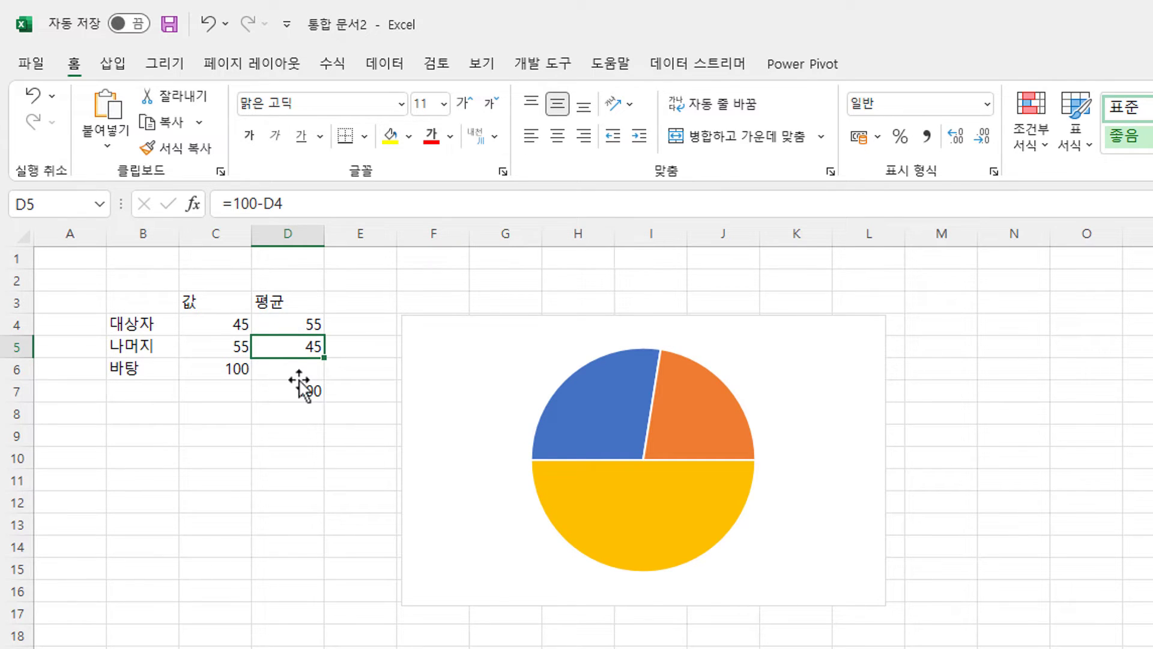
{"action": "type", "text": "2"}
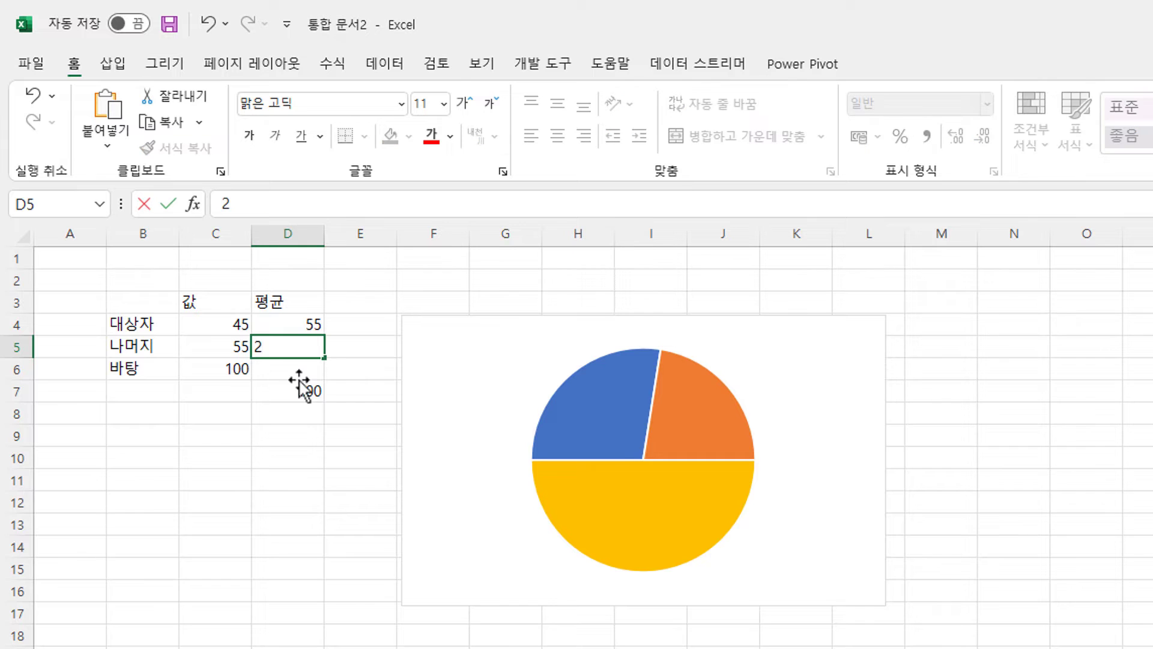
{"action": "key", "text": "Return"}
Step: Enter the formula =100-D4-D5 in cell D6 of the 평균 column
{"action": "type", "text": "="}
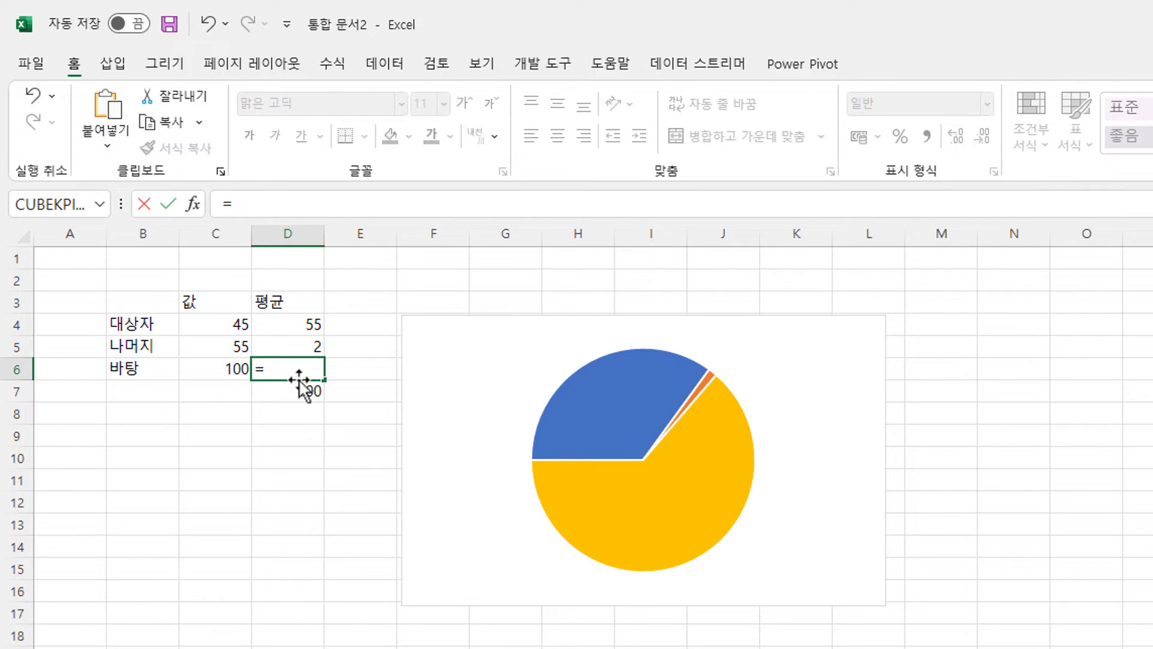
{"action": "type", "text": "100"}
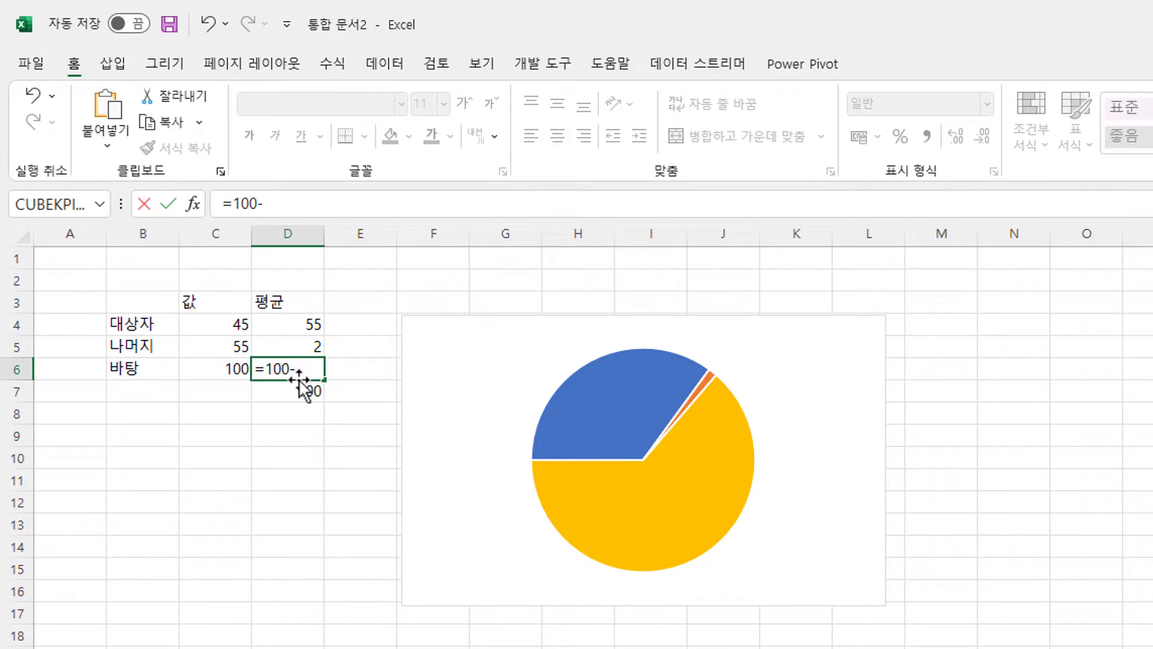
{"action": "type", "text": "-"}
{"action": "key", "text": "Up"}
{"action": "key", "text": "Up"}
{"action": "type", "text": "-"}
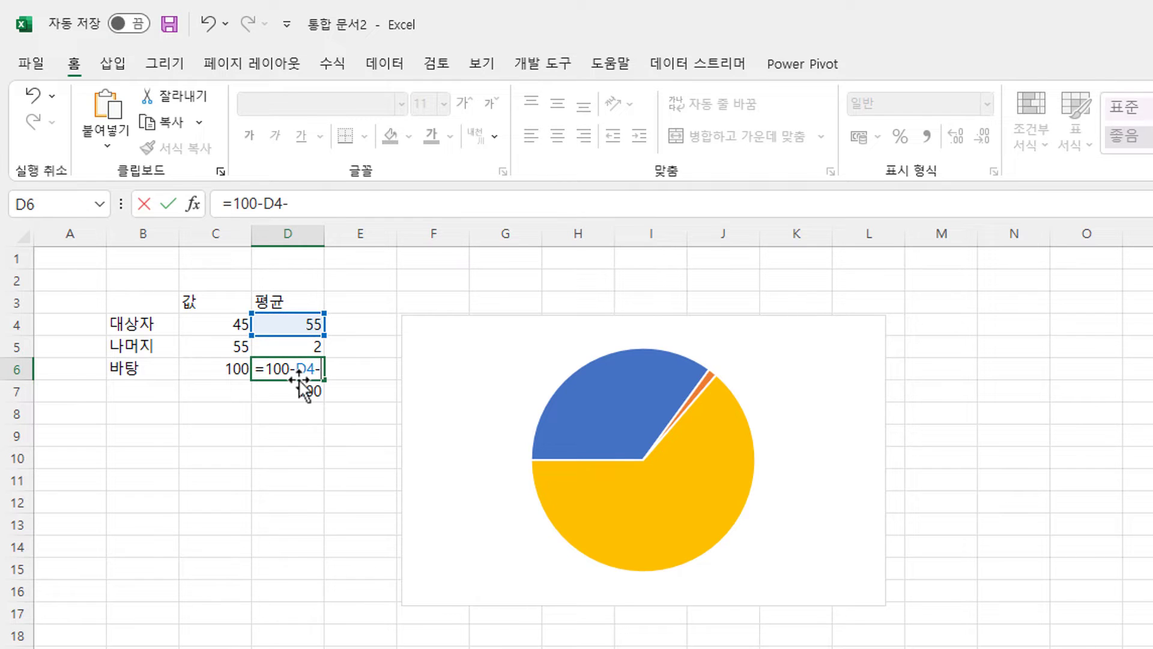
{"action": "key", "text": "Up"}
{"action": "key", "text": "Return"}
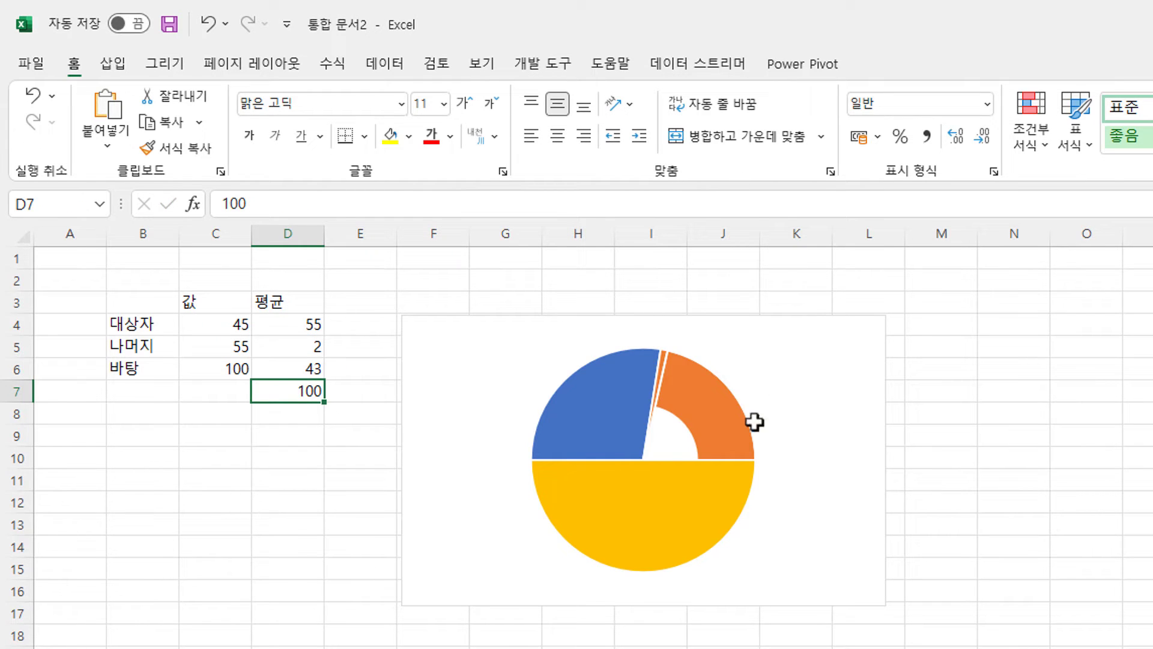
Step: Remove the fill from the yellow lower-half slice of the 평균 pie
{"action": "left_click", "coordinate": [687, 497]}
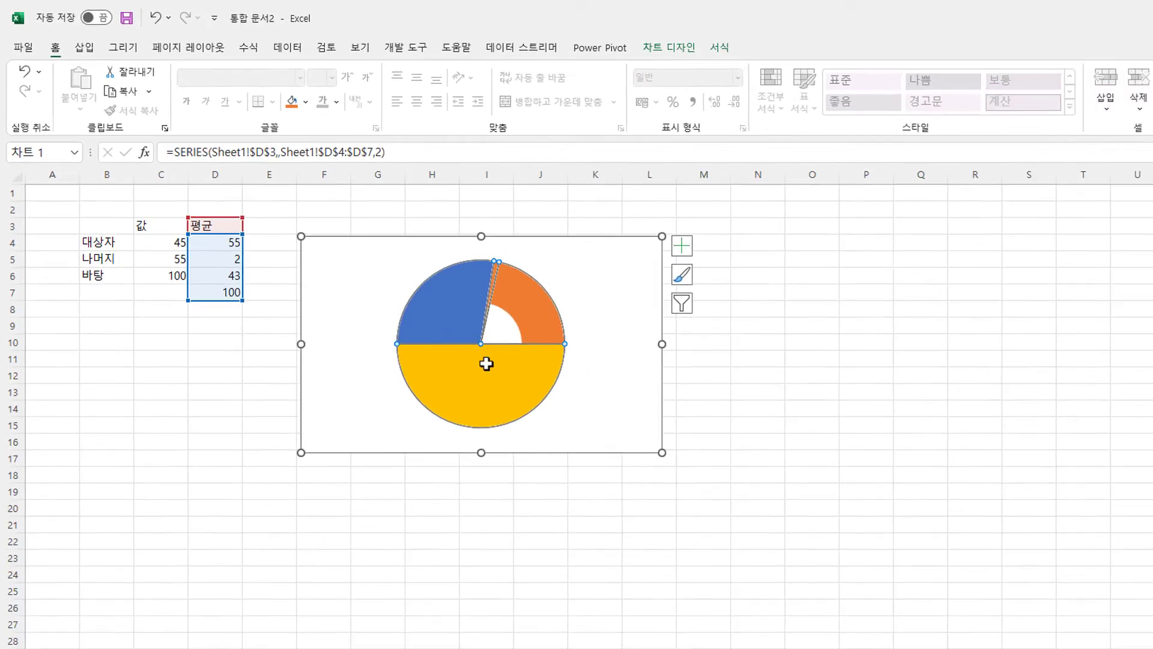
{"action": "double_click", "coordinate": [670, 526]}
{"action": "left_click", "coordinate": [1001, 190]}
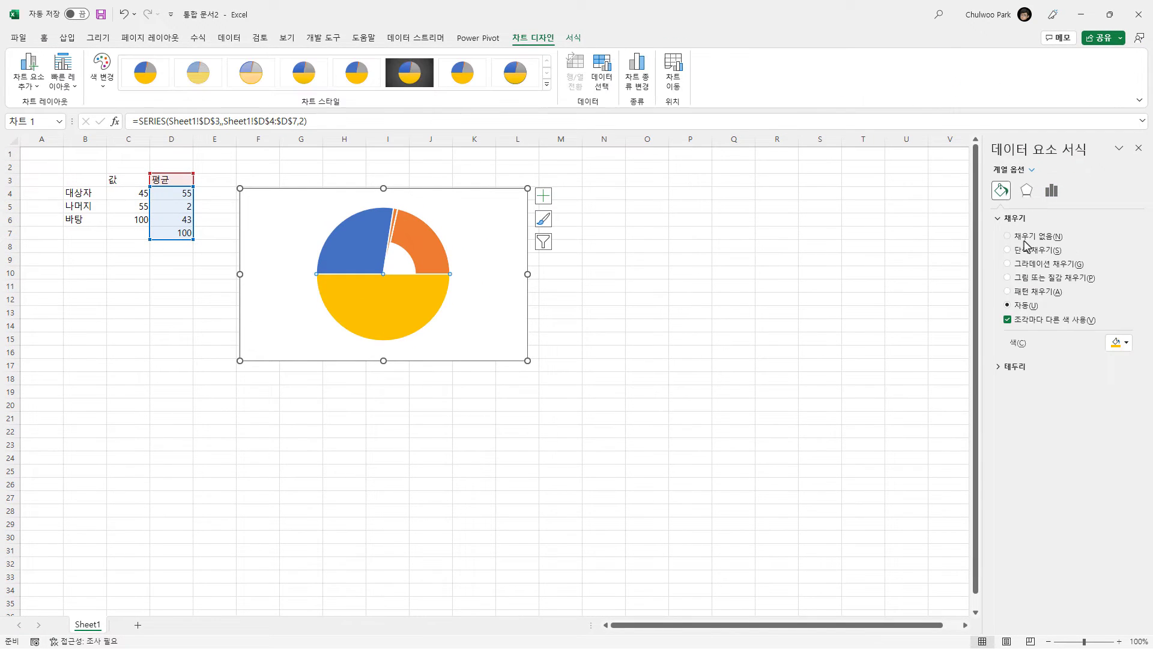
{"action": "left_click", "coordinate": [1024, 238]}
{"action": "left_click", "coordinate": [458, 295]}
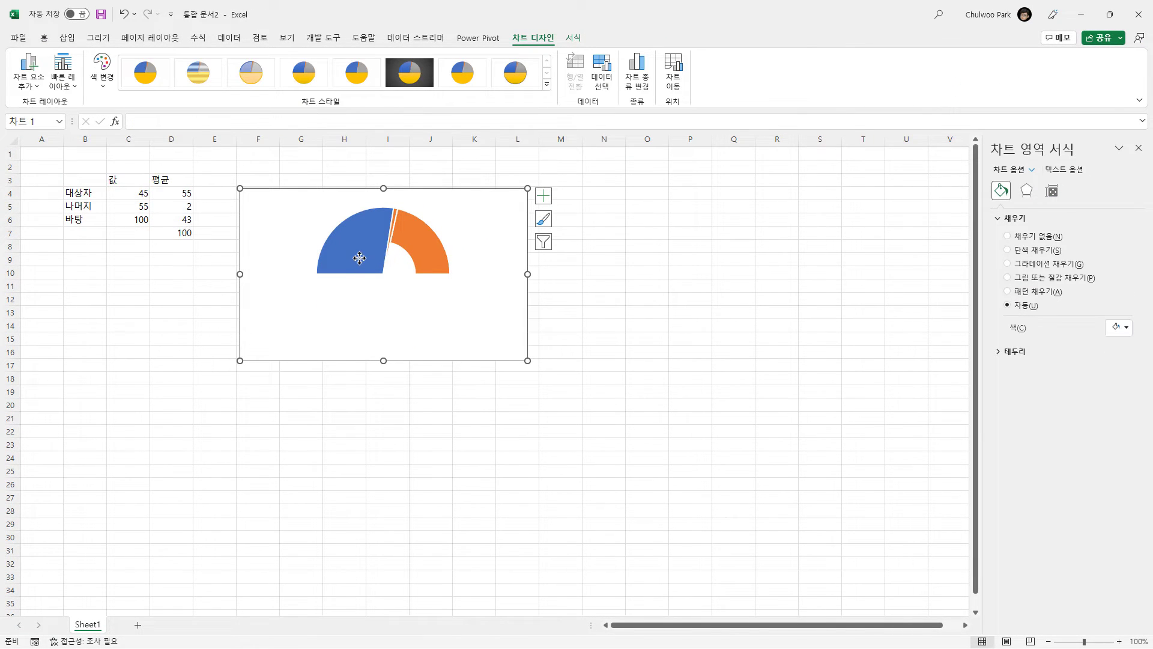
Step: Remove the fill from the large blue first slice of the 평균 pie
{"action": "left_click", "coordinate": [361, 240]}
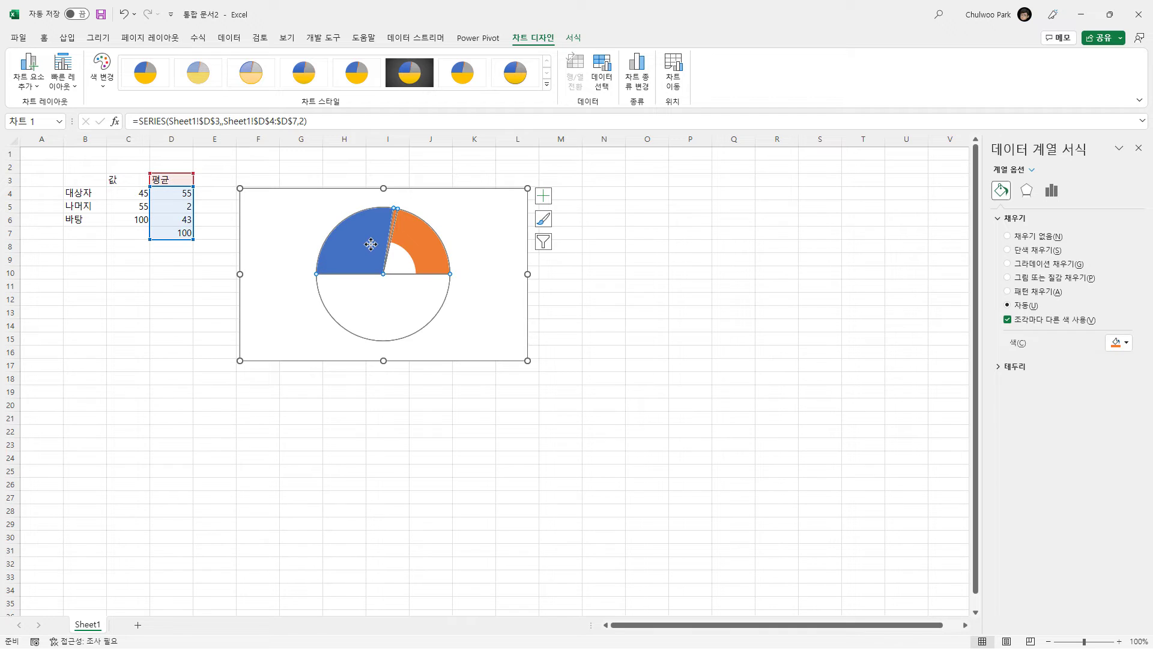
{"action": "left_click", "coordinate": [368, 244]}
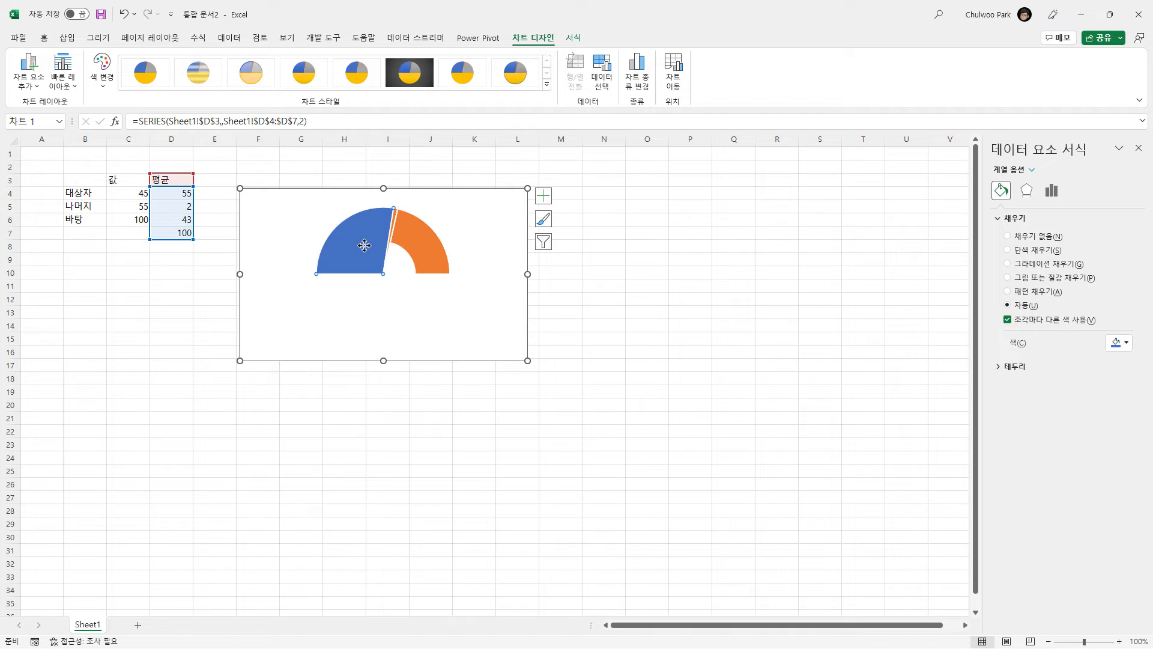
{"action": "left_click", "coordinate": [1029, 237]}
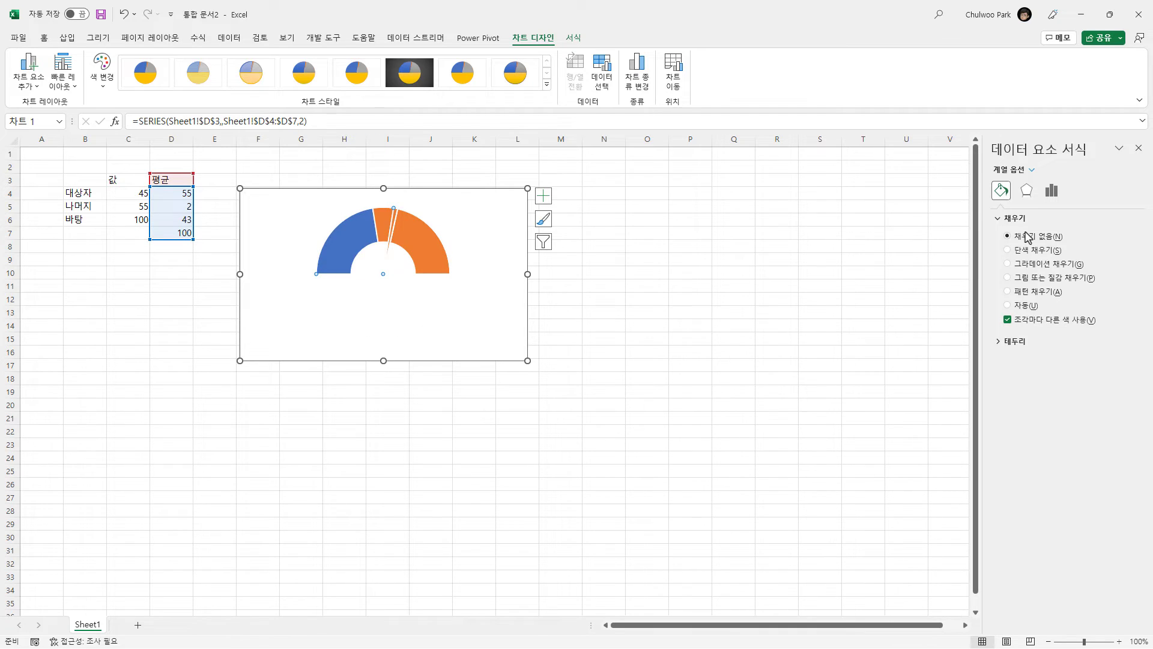
Step: Examine how the 평균 values in D4:D6 correspond to the slices of the overlay pie
{"action": "left_click", "coordinate": [177, 211]}
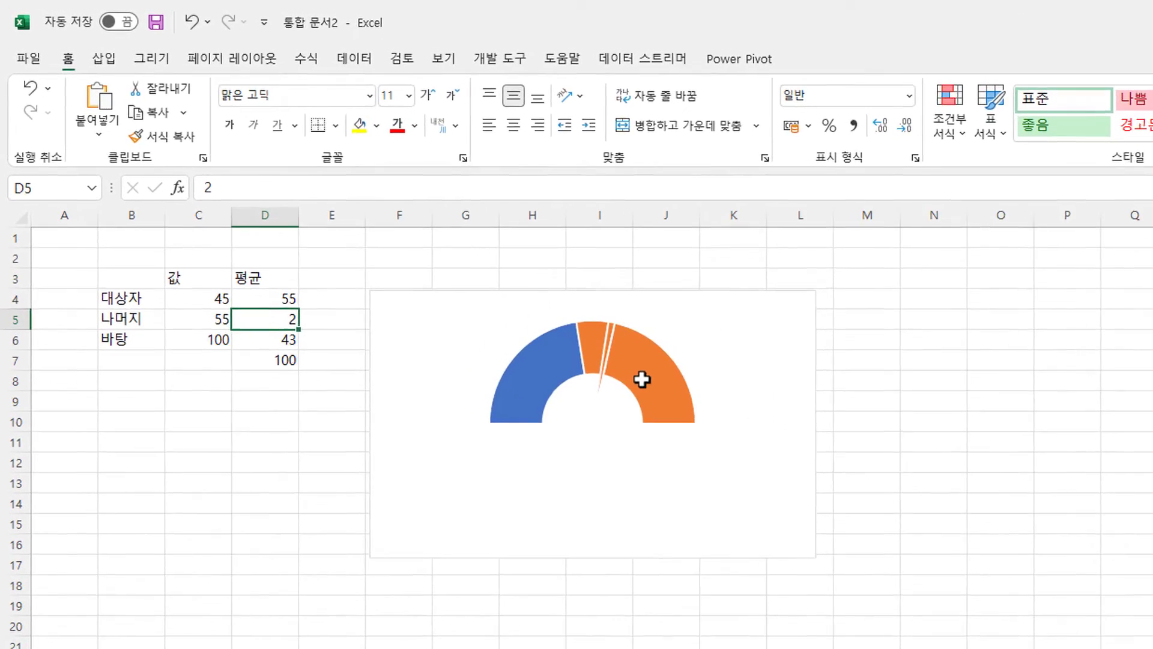
{"action": "double_click", "coordinate": [415, 246]}
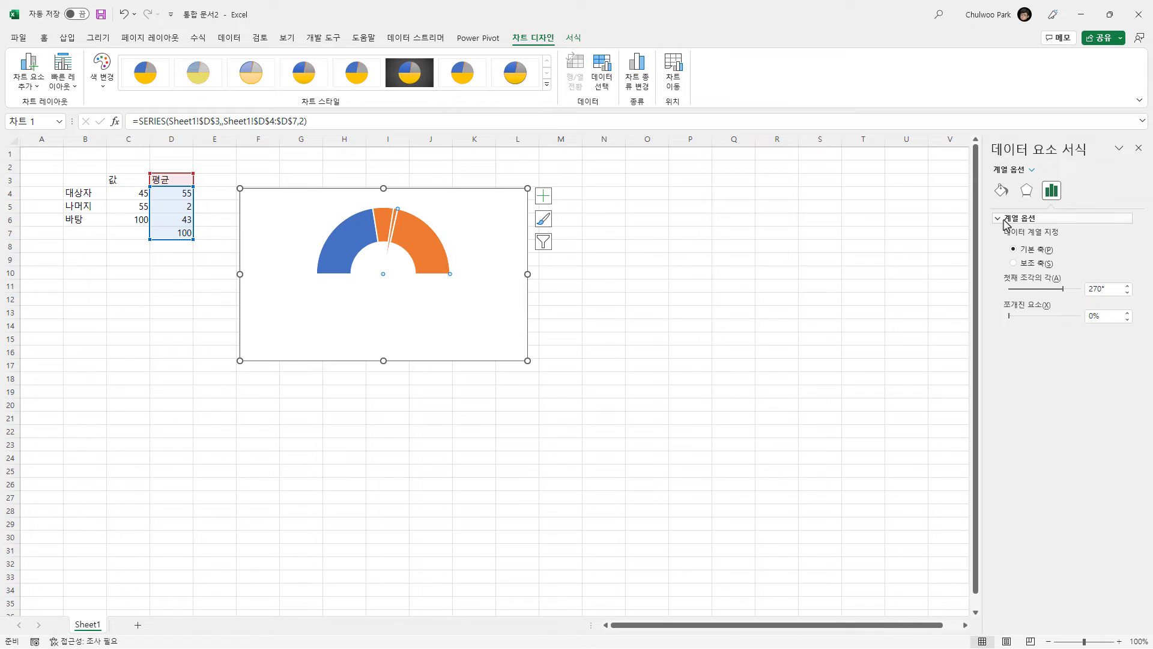
{"action": "left_click", "coordinate": [1001, 191]}
{"action": "left_click", "coordinate": [665, 325]}
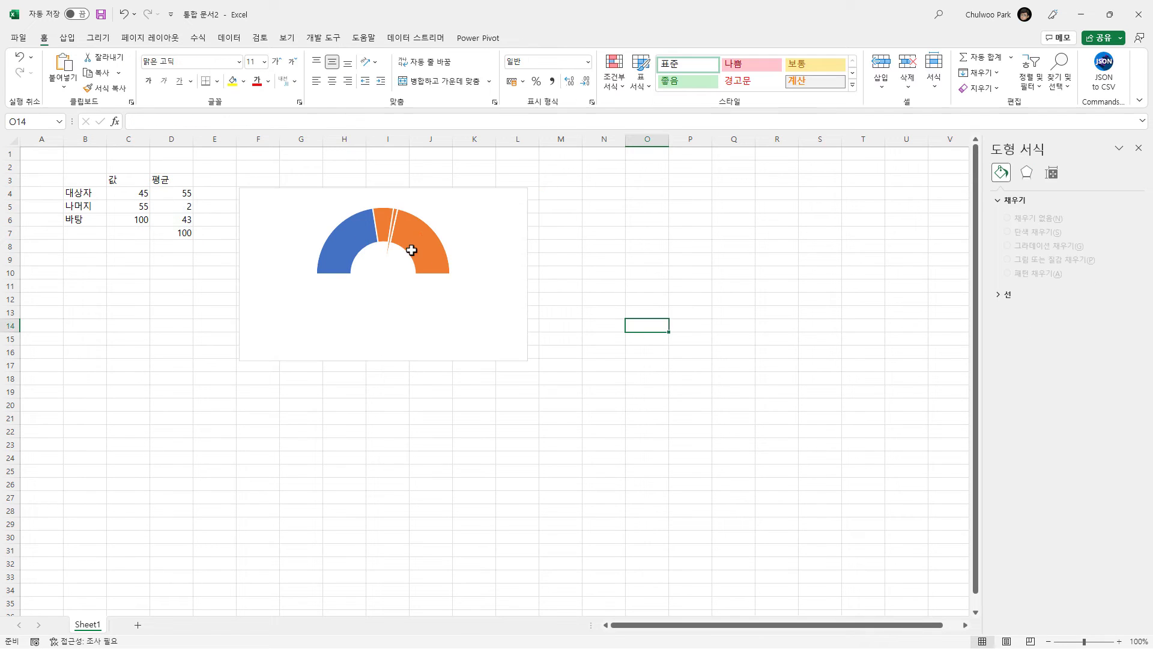
{"action": "left_click", "coordinate": [186, 218]}
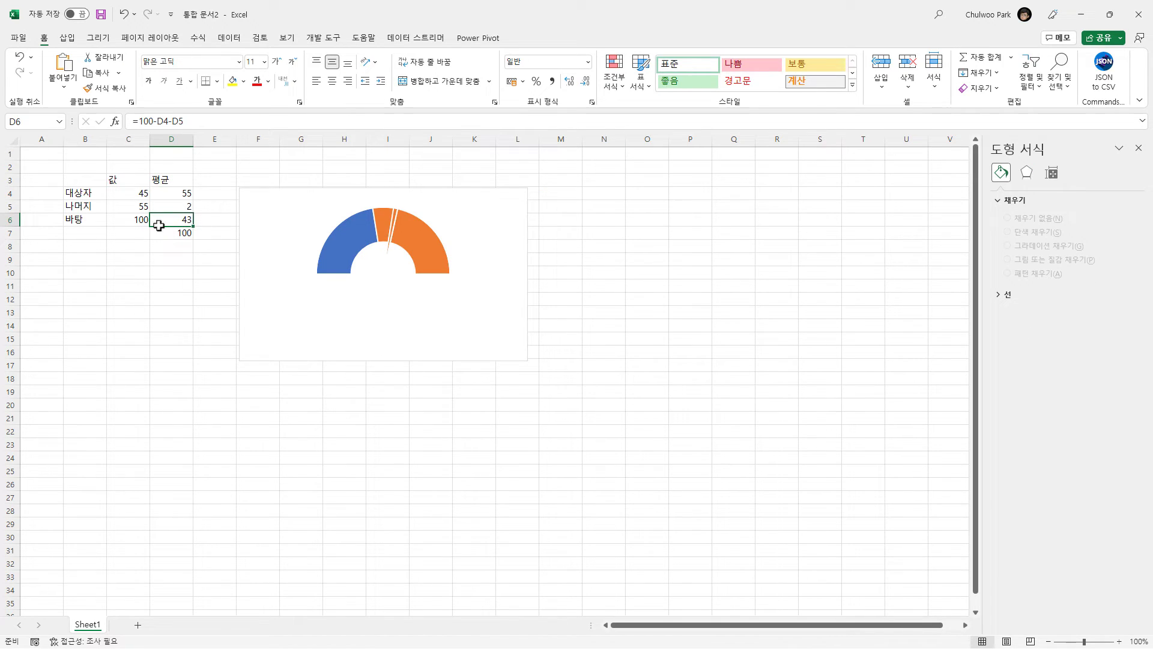
{"action": "left_click", "coordinate": [414, 242]}
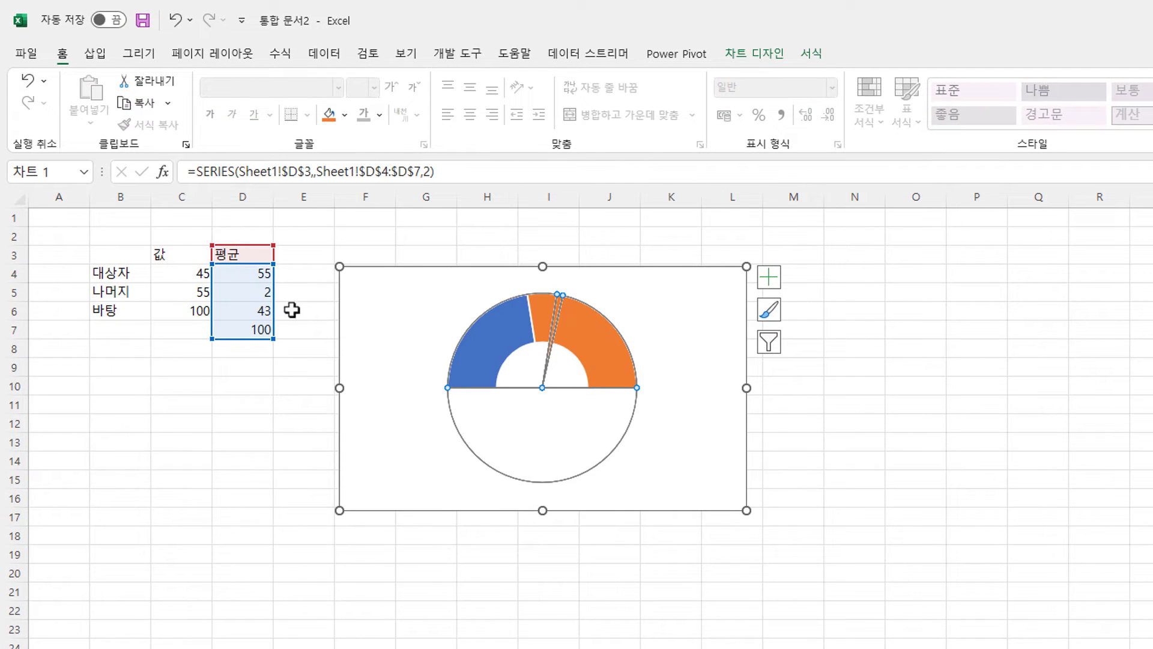
{"action": "left_click", "coordinate": [236, 291]}
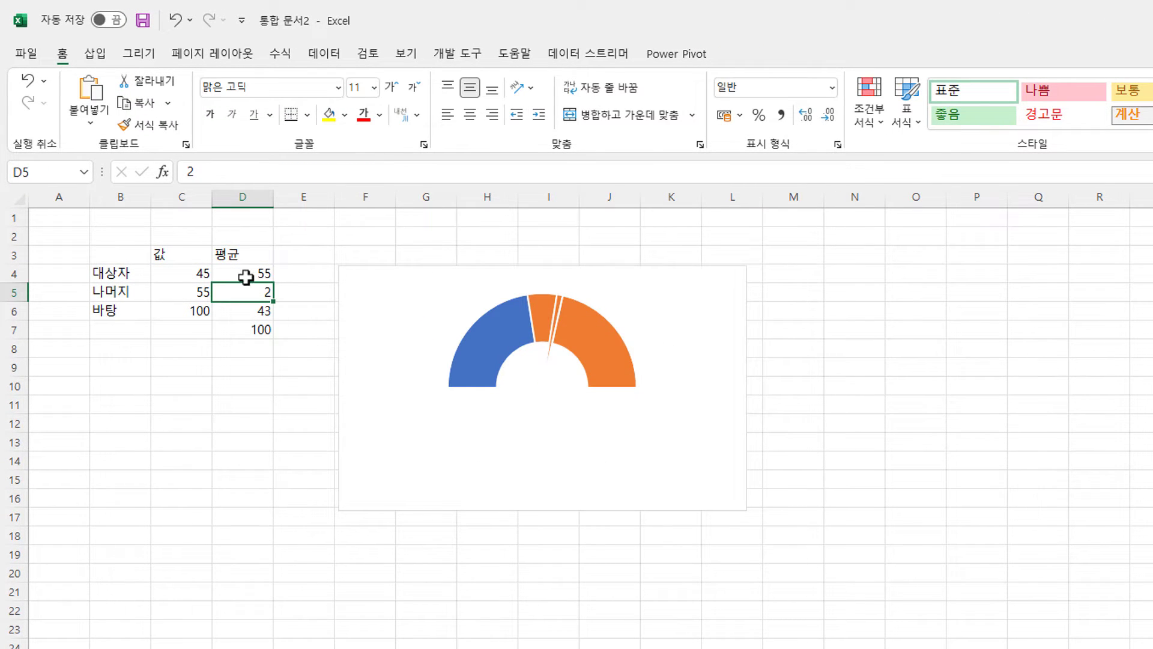
{"action": "left_click_drag", "start_coordinate": [246, 276], "coordinate": [247, 312]}
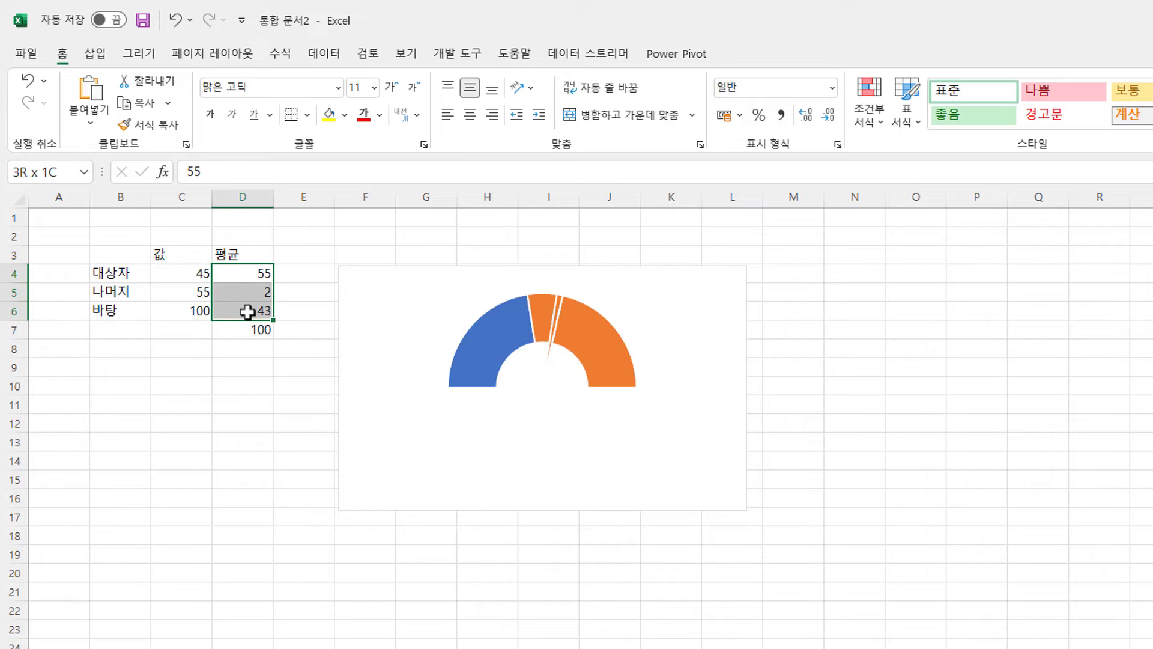
Step: Give the narrow needle slice of the 평균 pie a standard red fill and a red outline
{"action": "left_click", "coordinate": [556, 303]}
{"action": "left_click", "coordinate": [556, 305]}
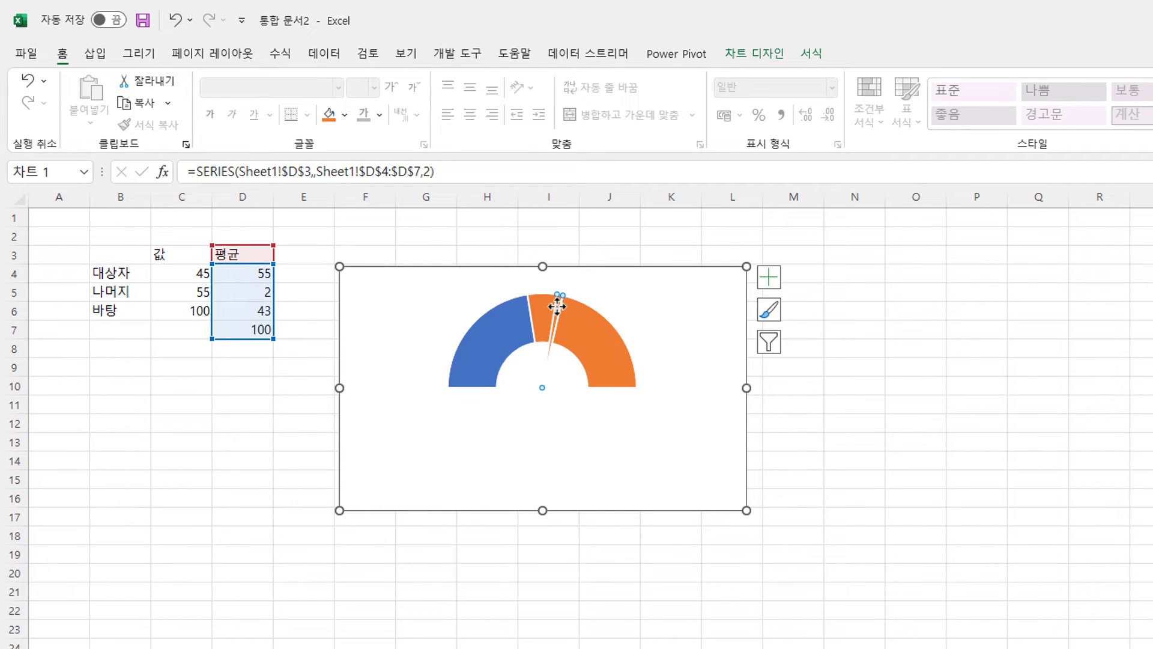
{"action": "left_click", "coordinate": [816, 56]}
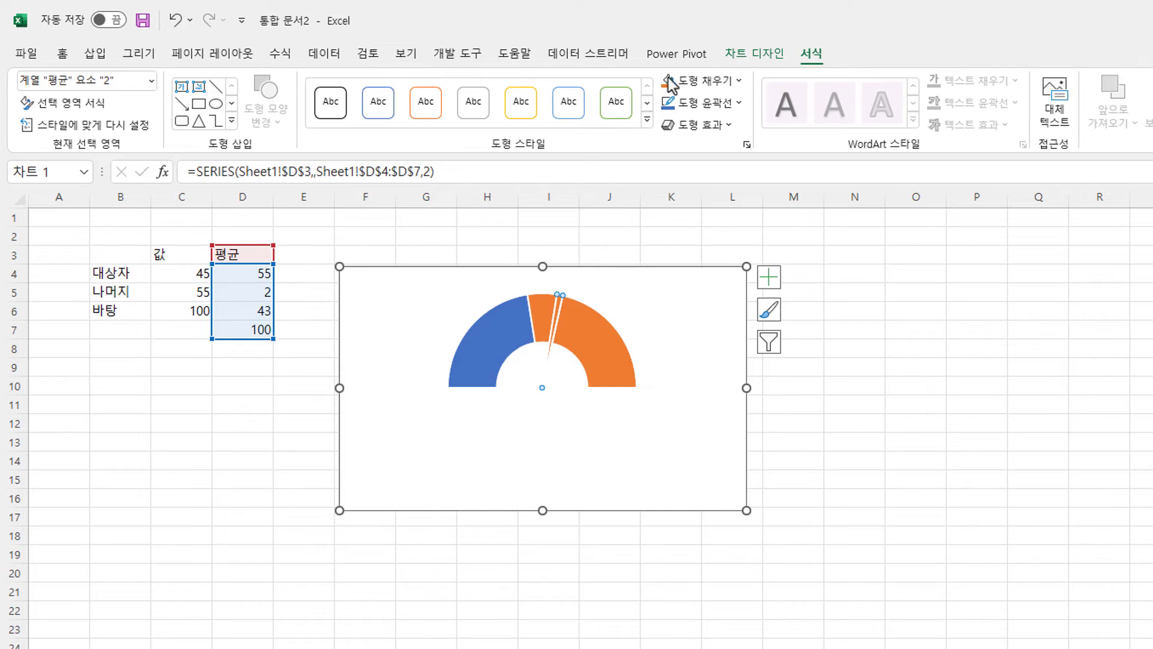
{"action": "left_click", "coordinate": [739, 82]}
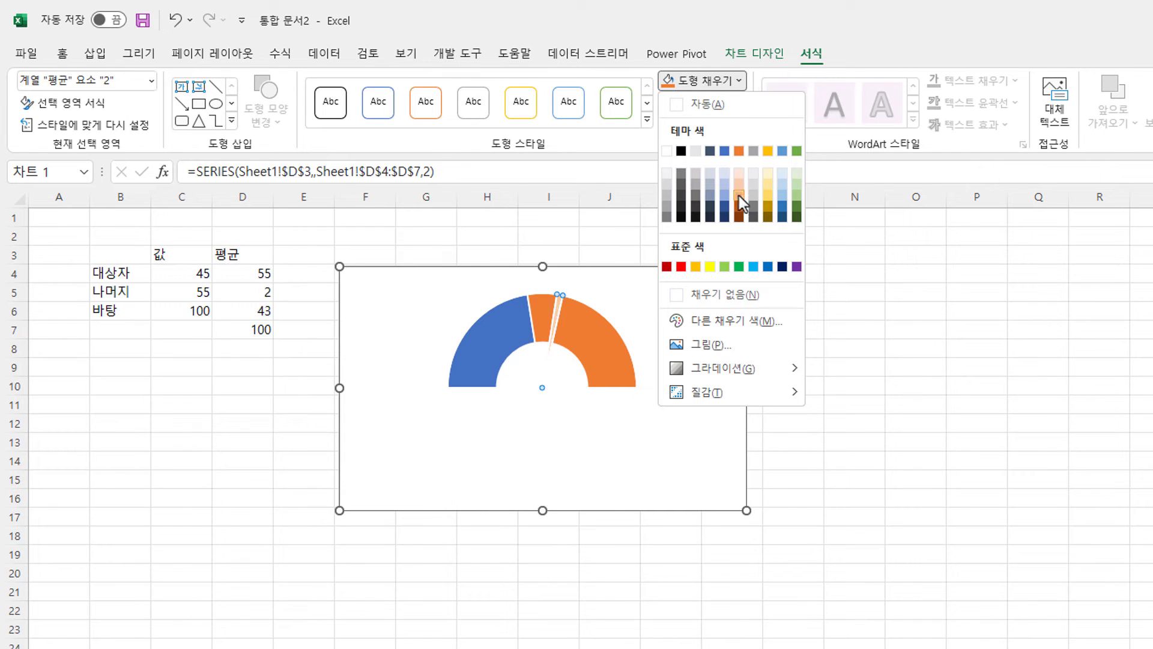
{"action": "left_click", "coordinate": [678, 266]}
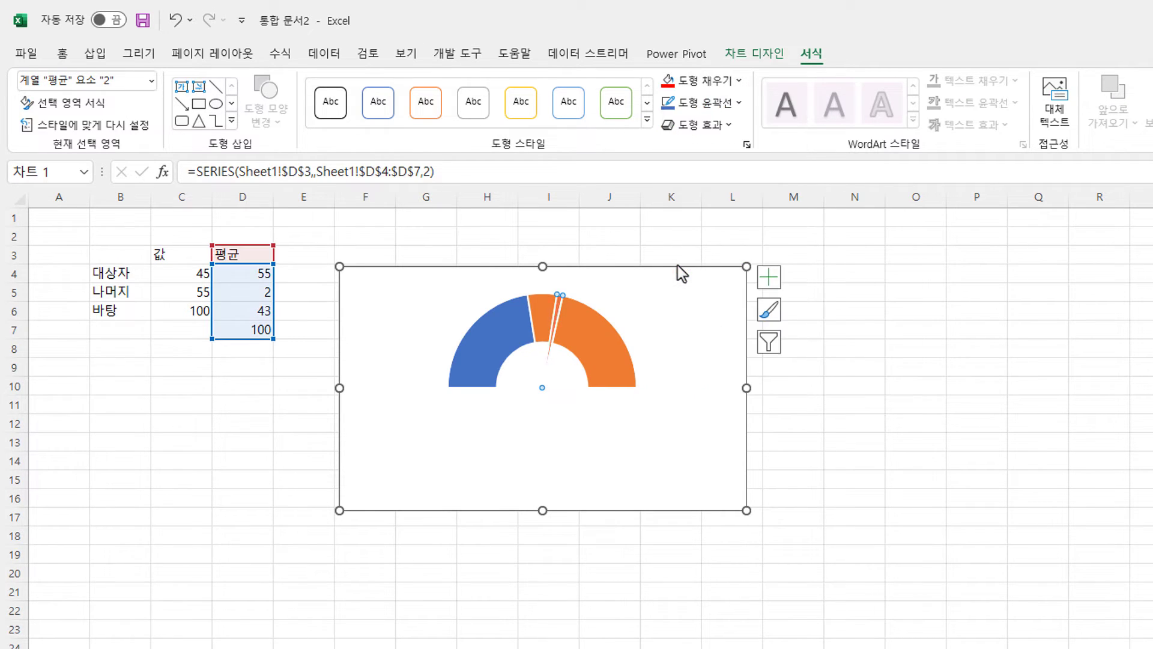
{"action": "left_click", "coordinate": [737, 103]}
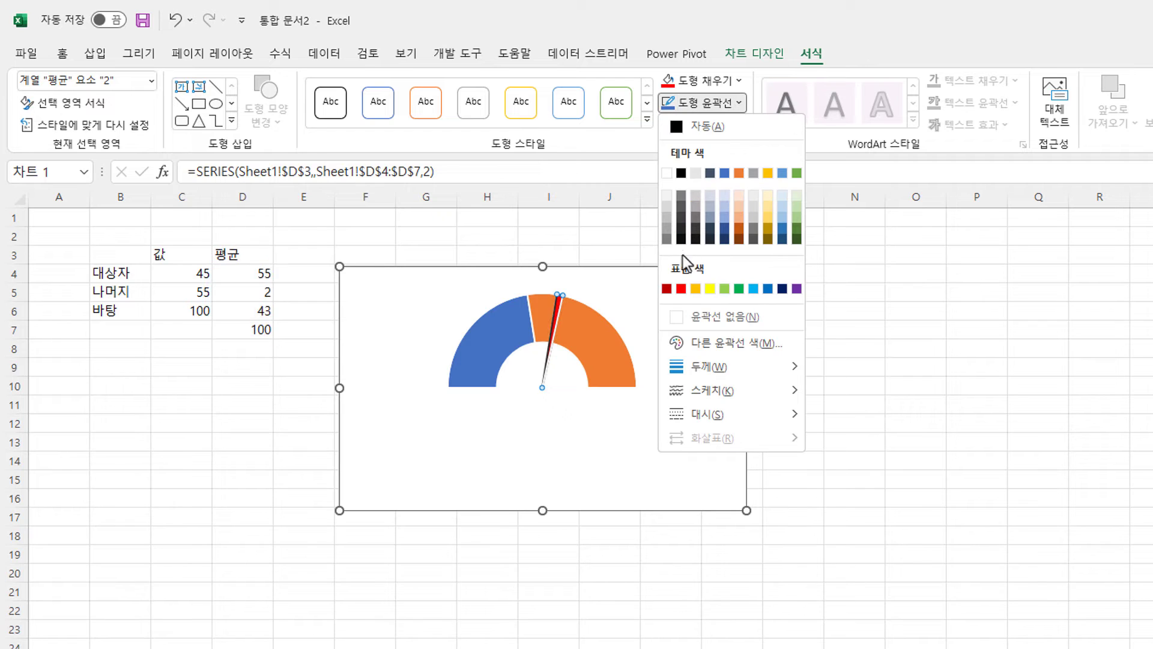
{"action": "left_click", "coordinate": [681, 290]}
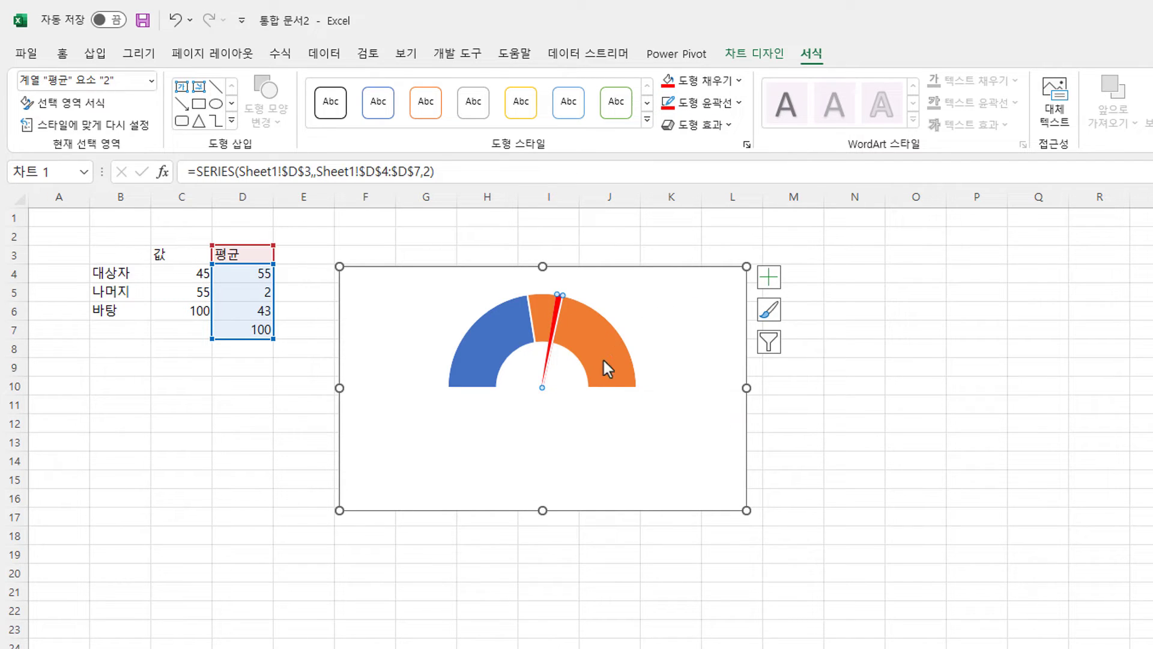
{"action": "left_click", "coordinate": [436, 585]}
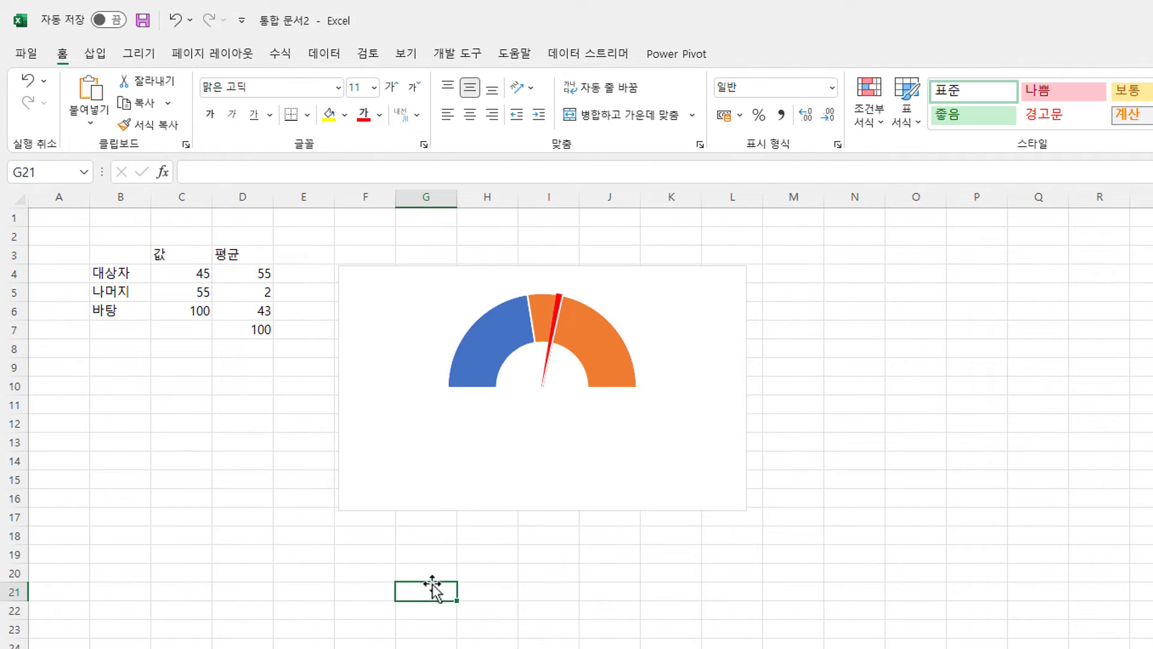
Step: Set the 평균 value in cell D4 to 60 to move the needle
{"action": "left_click", "coordinate": [556, 311]}
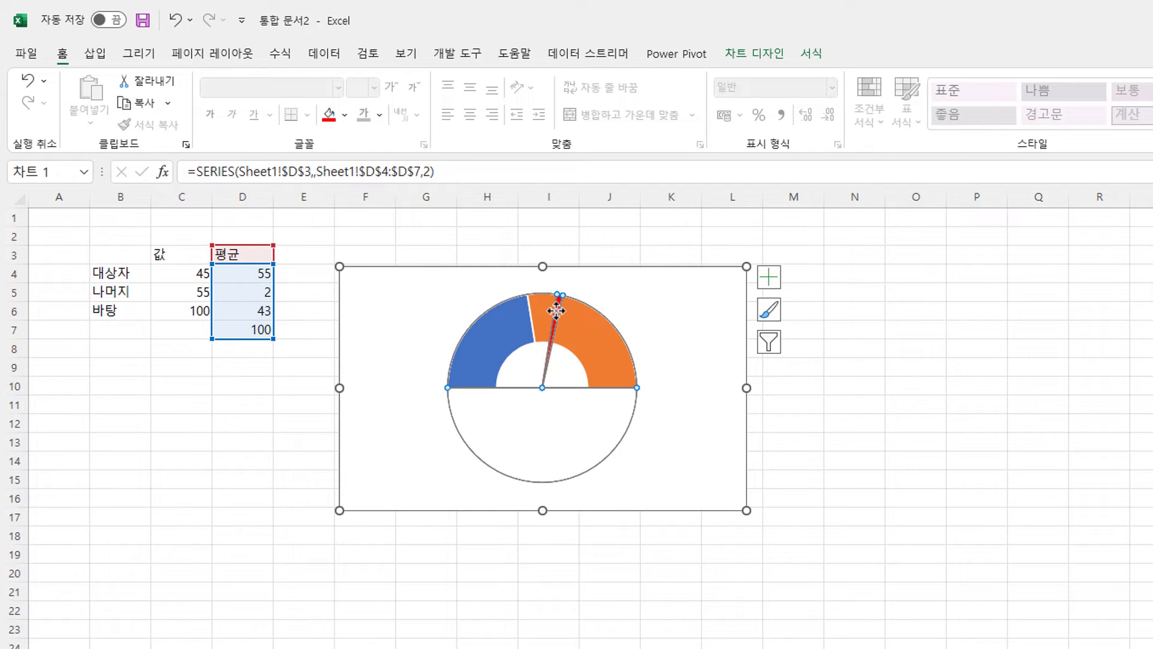
{"action": "left_click", "coordinate": [227, 292]}
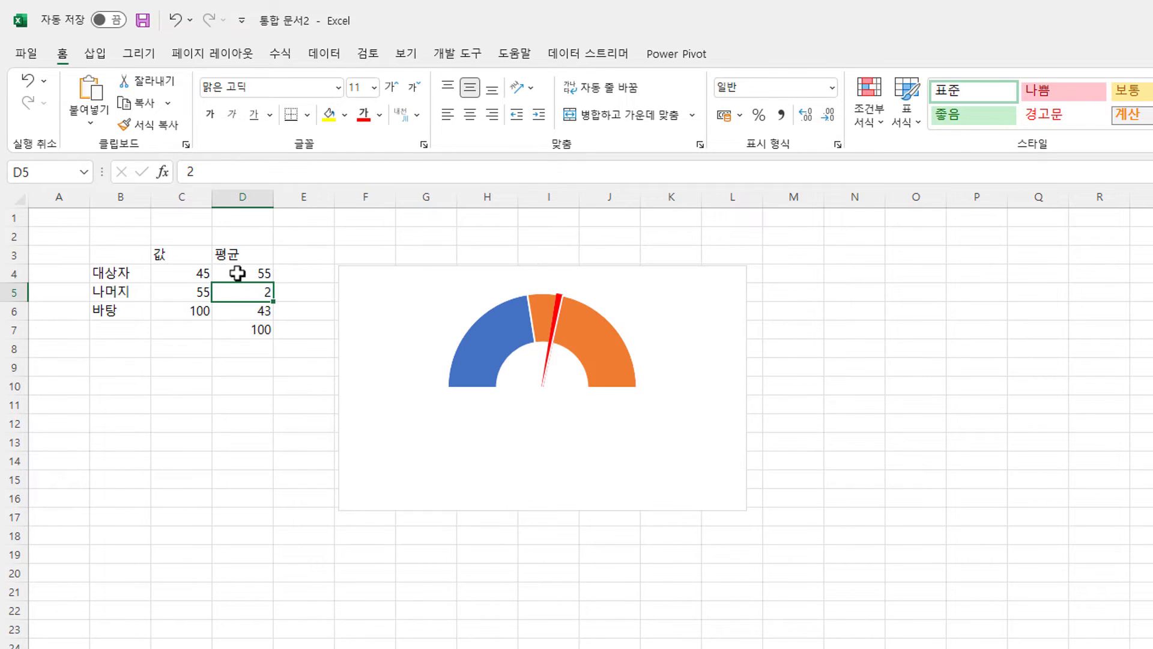
{"action": "left_click", "coordinate": [238, 273]}
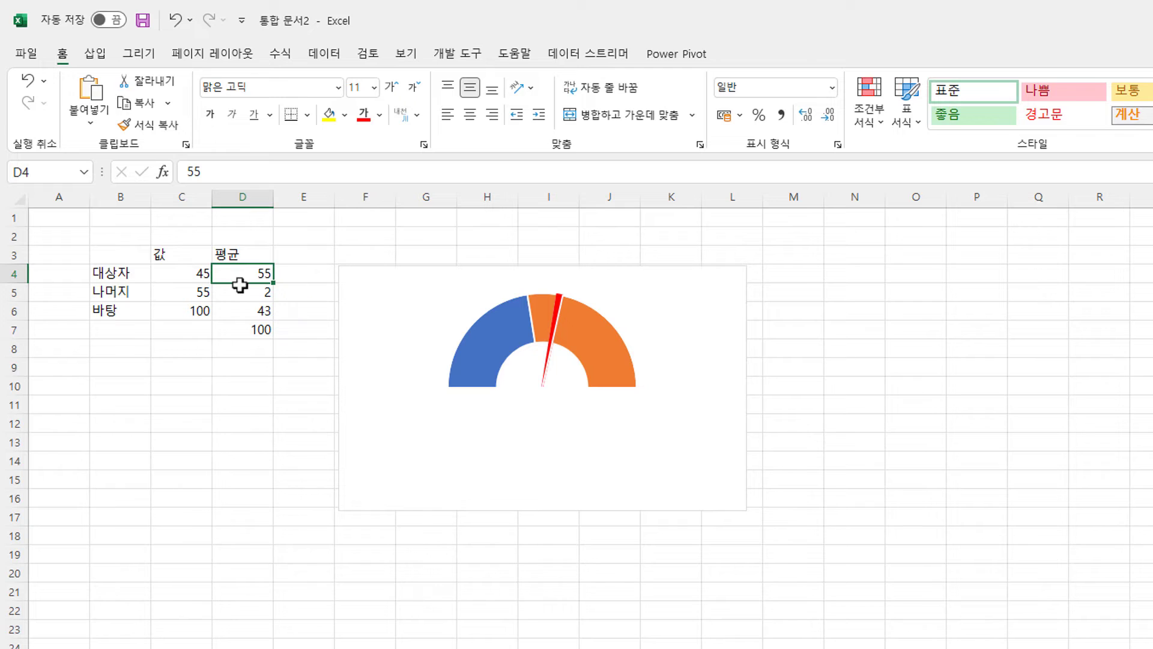
{"action": "type", "text": "60"}
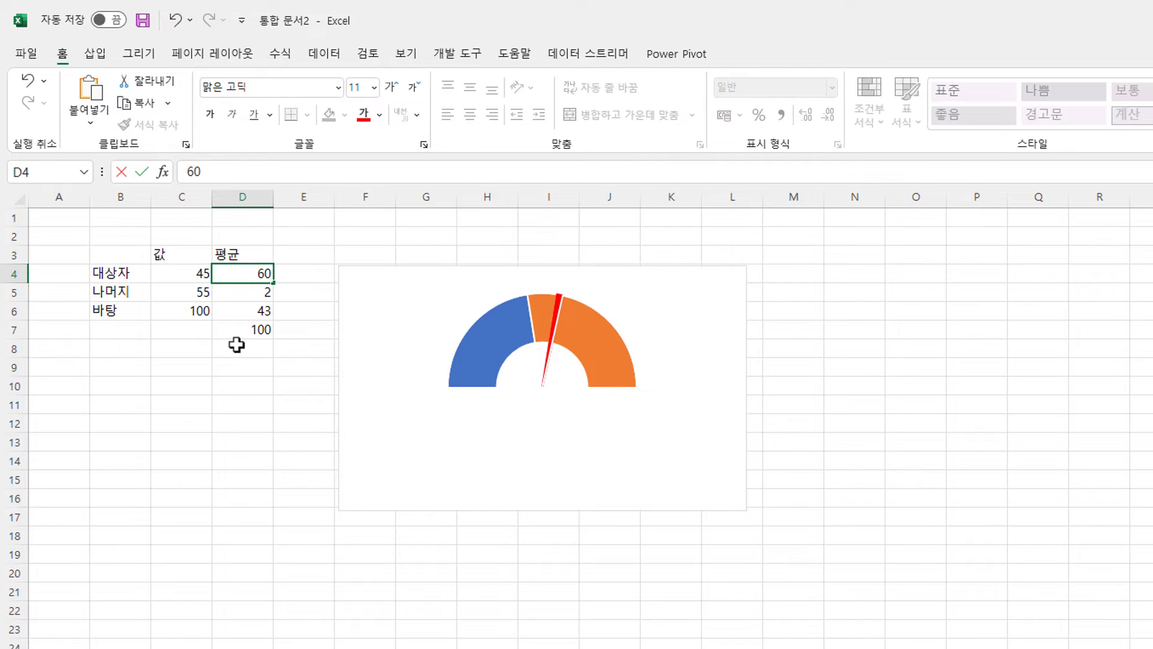
{"action": "key", "text": "Return"}
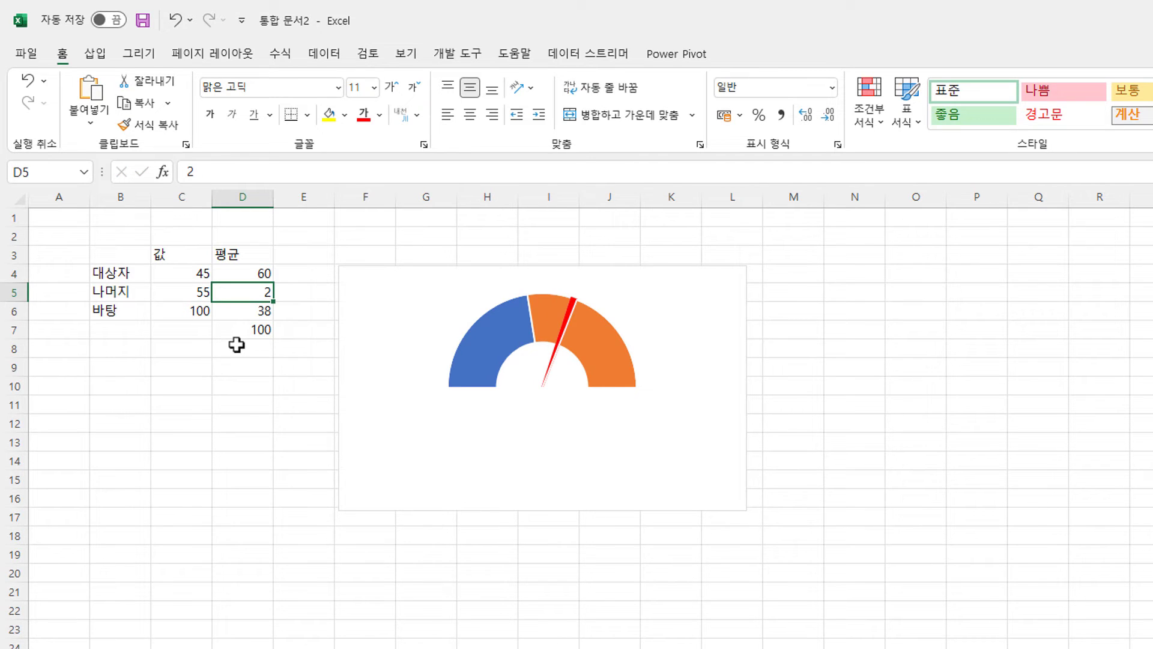
Step: Remove the outline from the 평균 pie's third slice, directly after the needle, and reselect the 평균 series
{"action": "left_click", "coordinate": [572, 312]}
{"action": "left_click", "coordinate": [569, 313]}
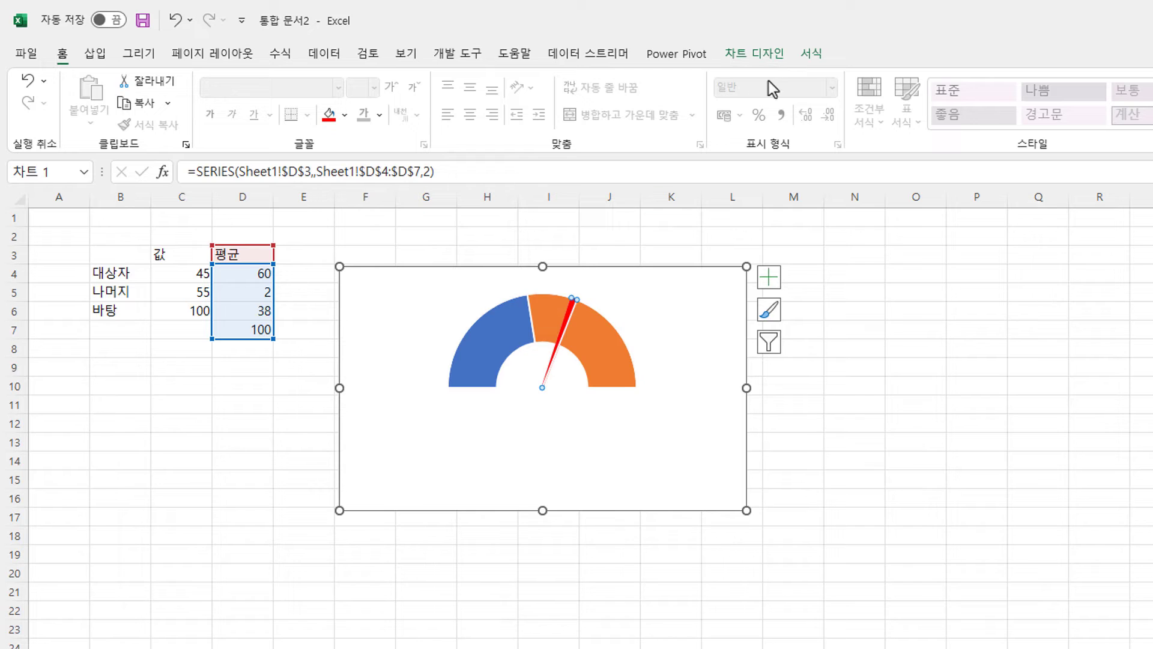
{"action": "left_click", "coordinate": [813, 53]}
{"action": "left_click", "coordinate": [597, 323]}
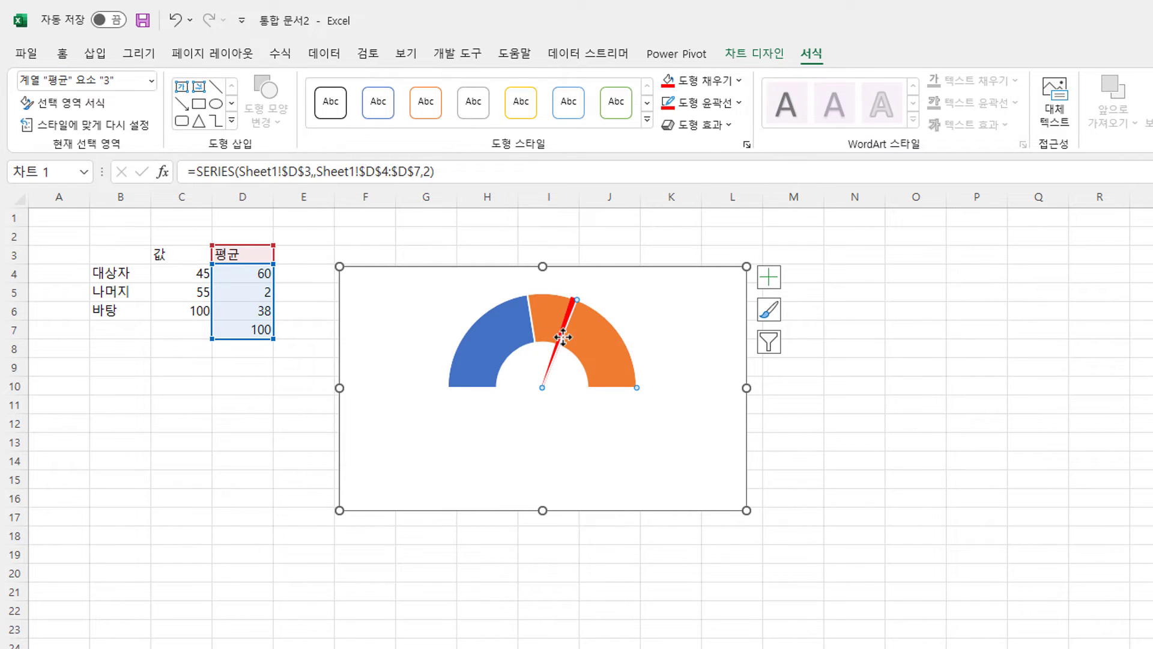
{"action": "left_click", "coordinate": [702, 103]}
{"action": "left_click", "coordinate": [705, 314]}
{"action": "left_click", "coordinate": [925, 374]}
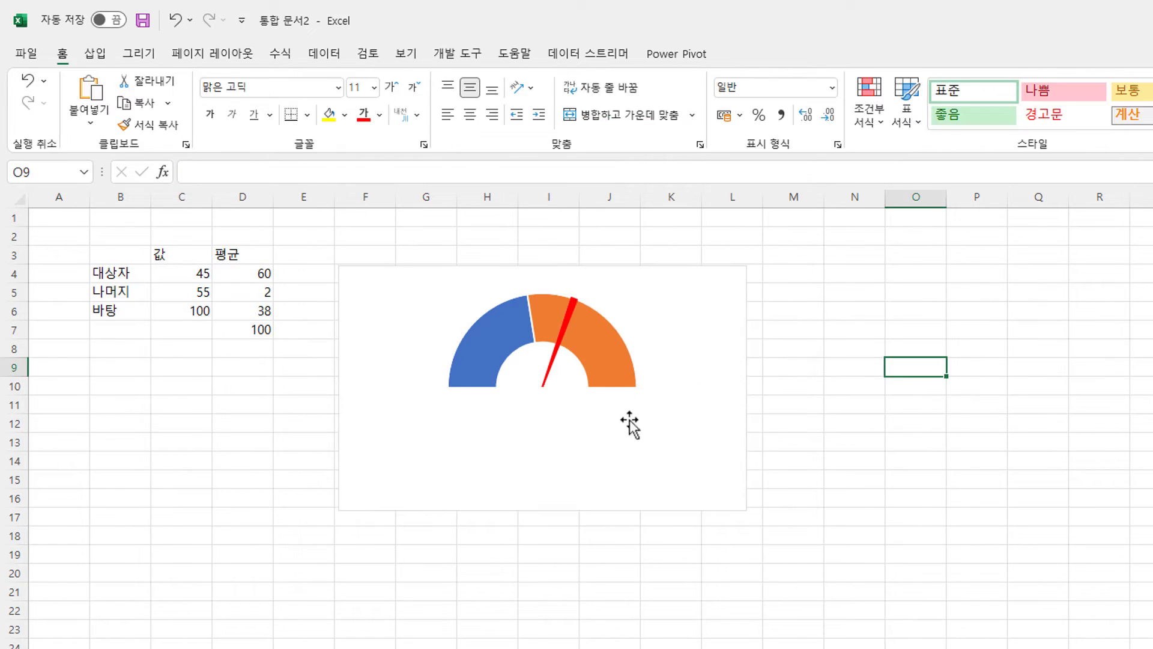
{"action": "left_click", "coordinate": [561, 329]}
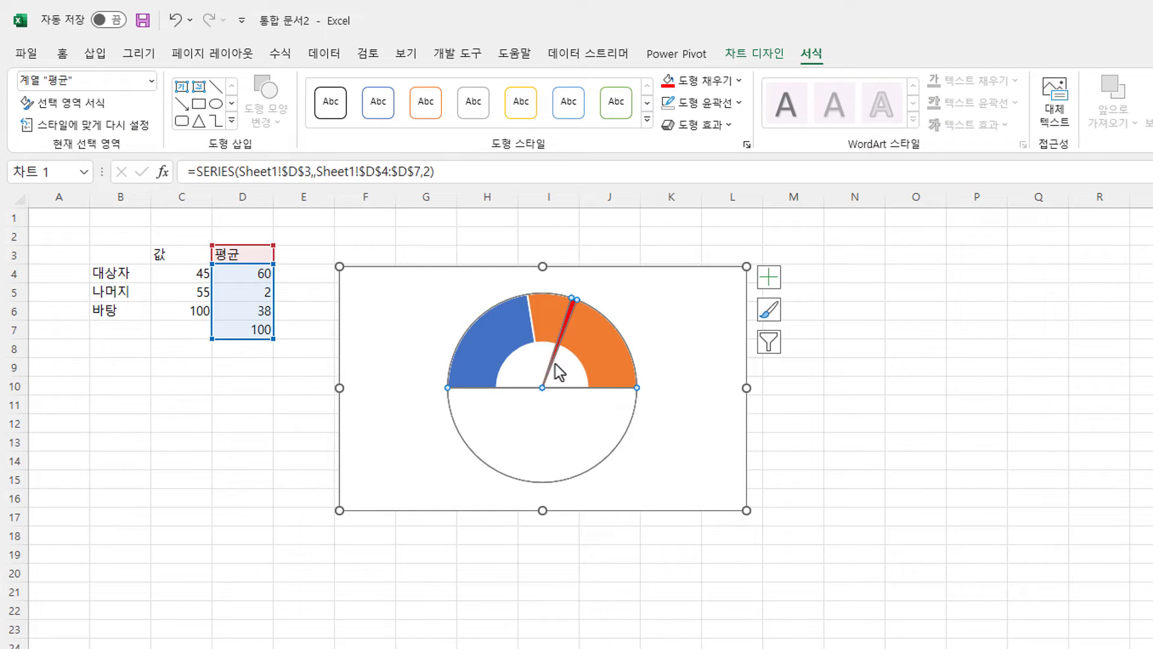
Step: Remove the outline from the 평균 pie's first slice, before the needle, and deselect the chart
{"action": "left_click", "coordinate": [529, 369]}
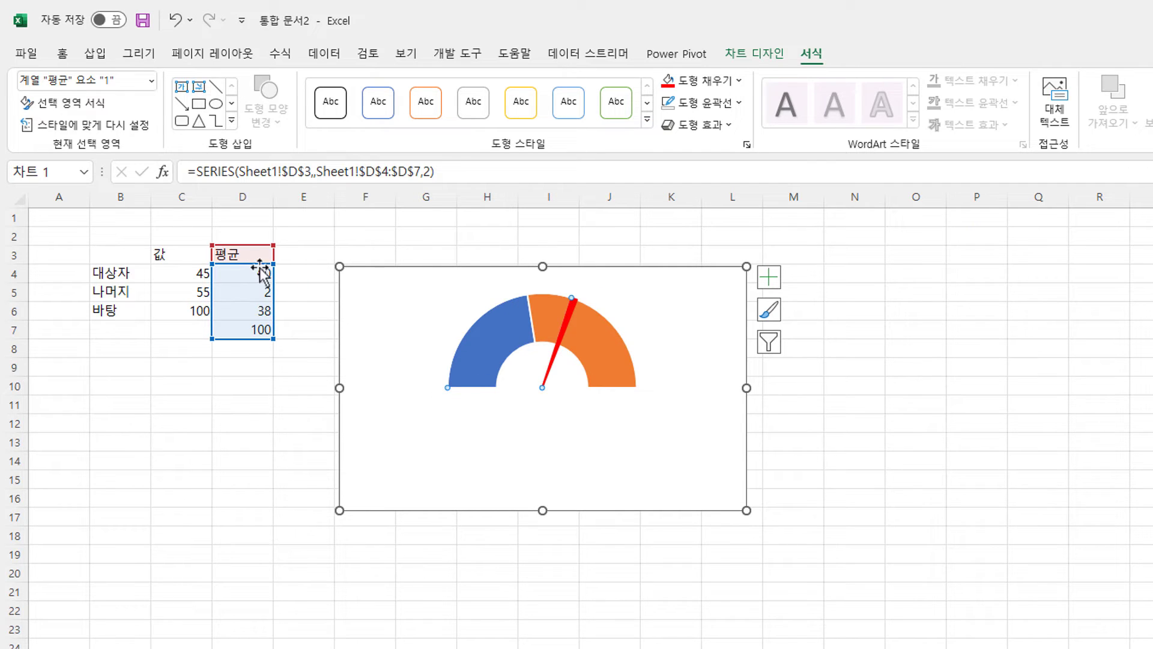
{"action": "left_click", "coordinate": [739, 107]}
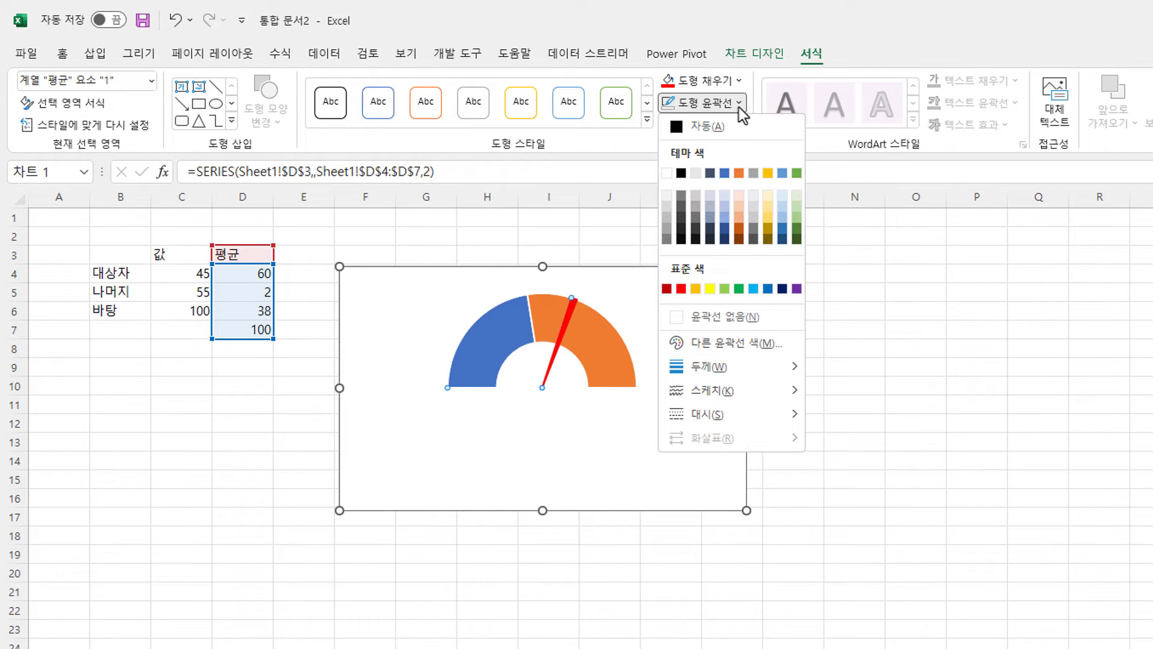
{"action": "left_click", "coordinate": [737, 314]}
{"action": "left_click", "coordinate": [615, 586]}
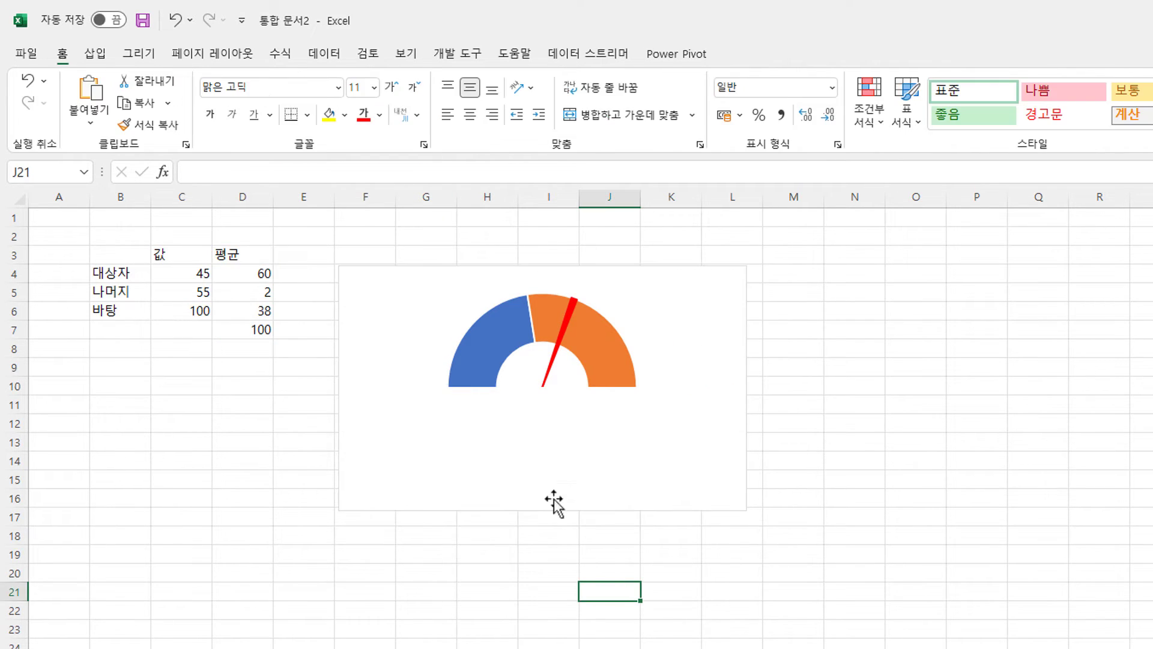
Step: Set the 대상자 값 in cell C4 to 69 and its 평균 in cell D4 to 55
{"action": "left_click", "coordinate": [250, 272]}
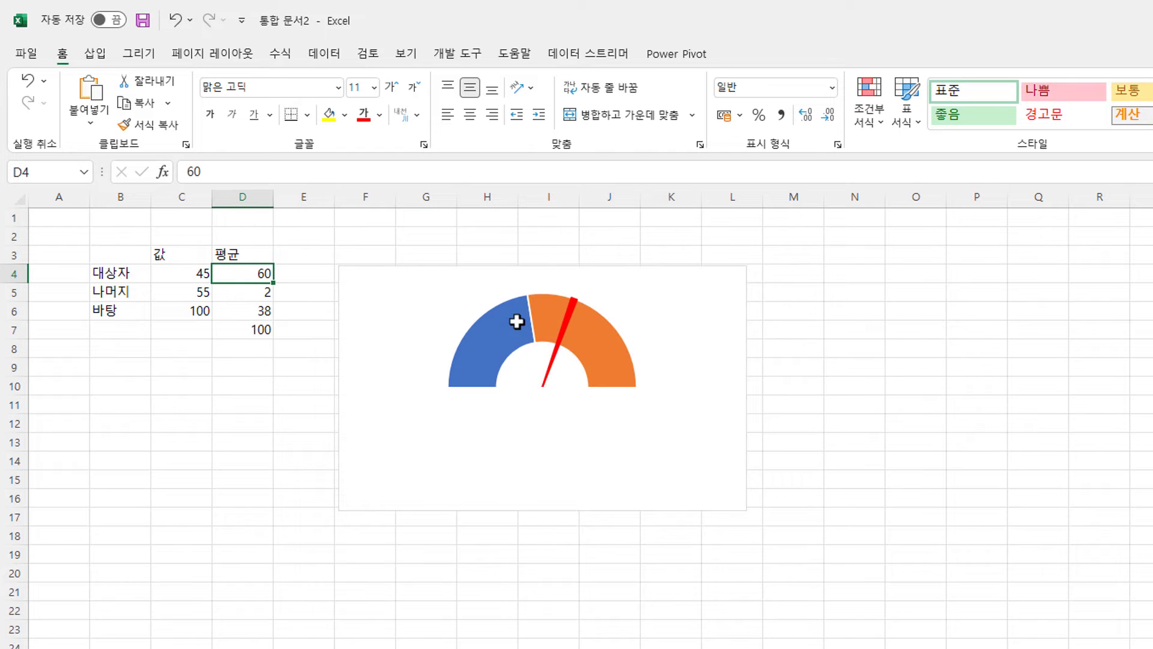
{"action": "left_click", "coordinate": [186, 272]}
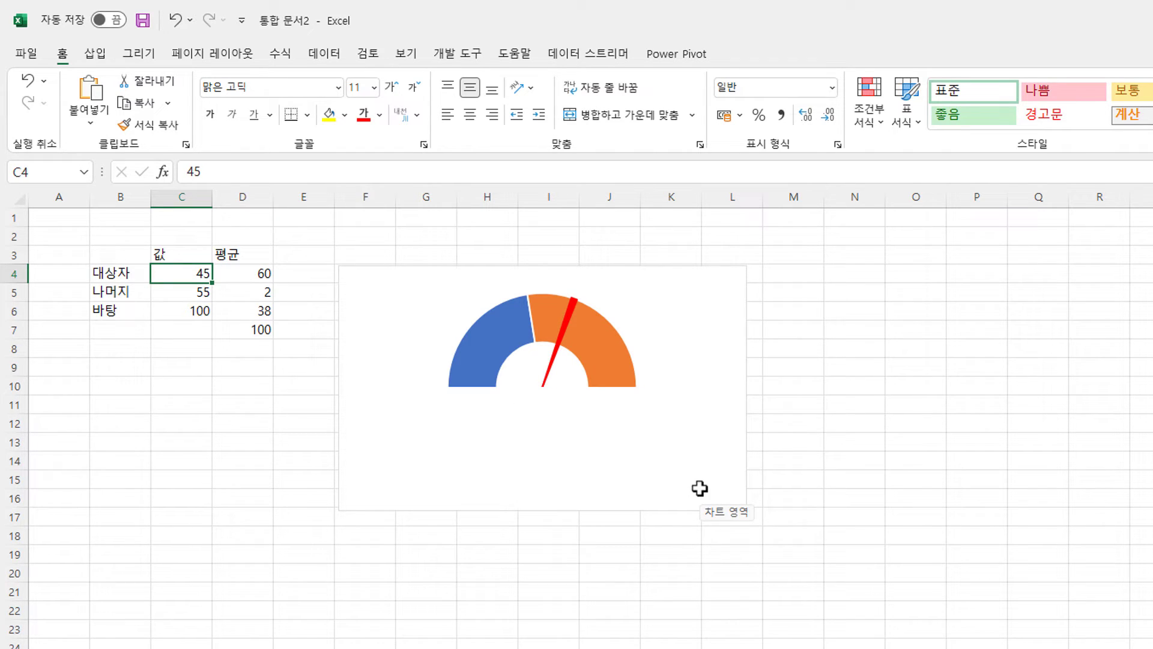
{"action": "type", "text": "69"}
{"action": "key", "text": "Return"}
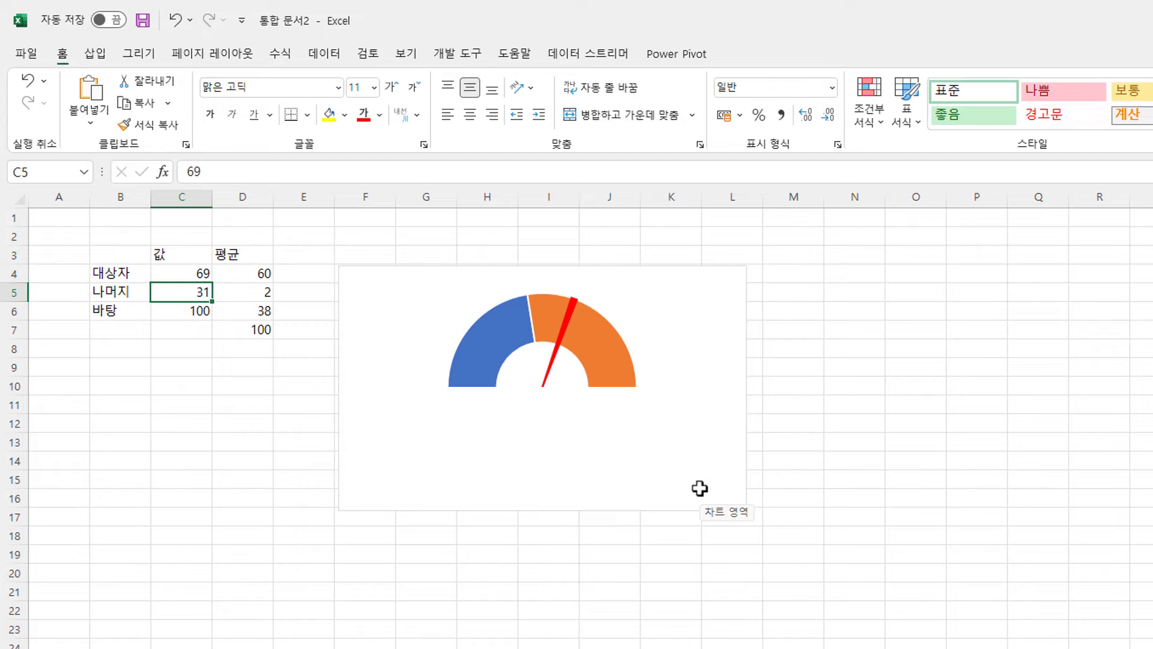
{"action": "key", "text": "Up"}
{"action": "key", "text": "Right"}
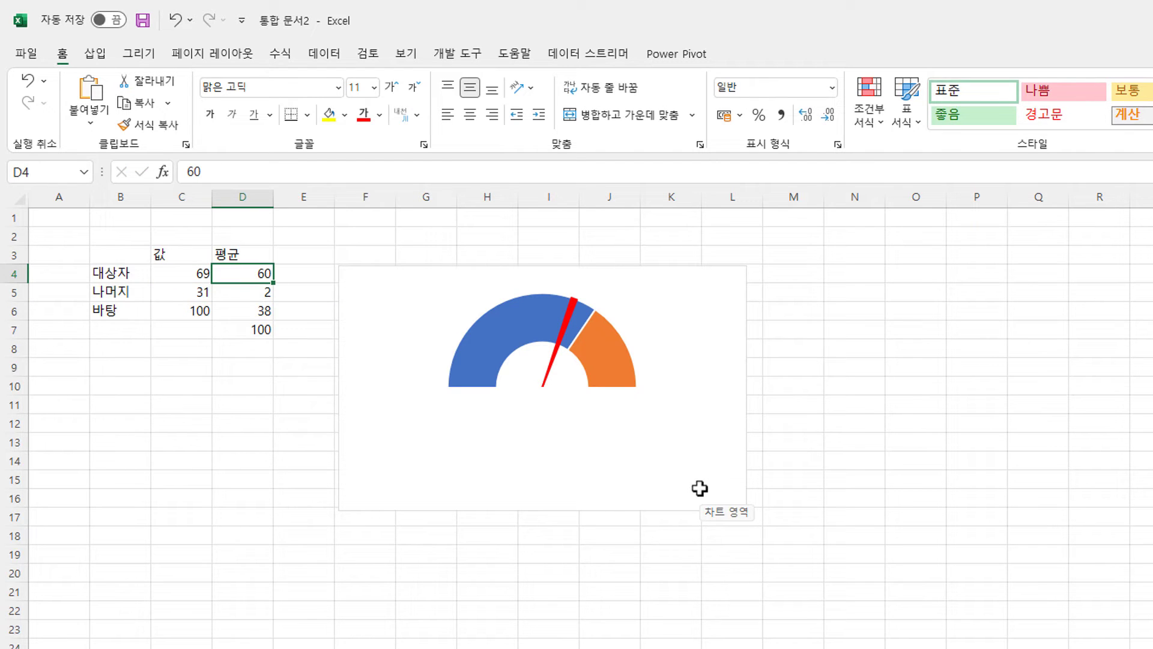
{"action": "type", "text": "55"}
{"action": "key", "text": "Return"}
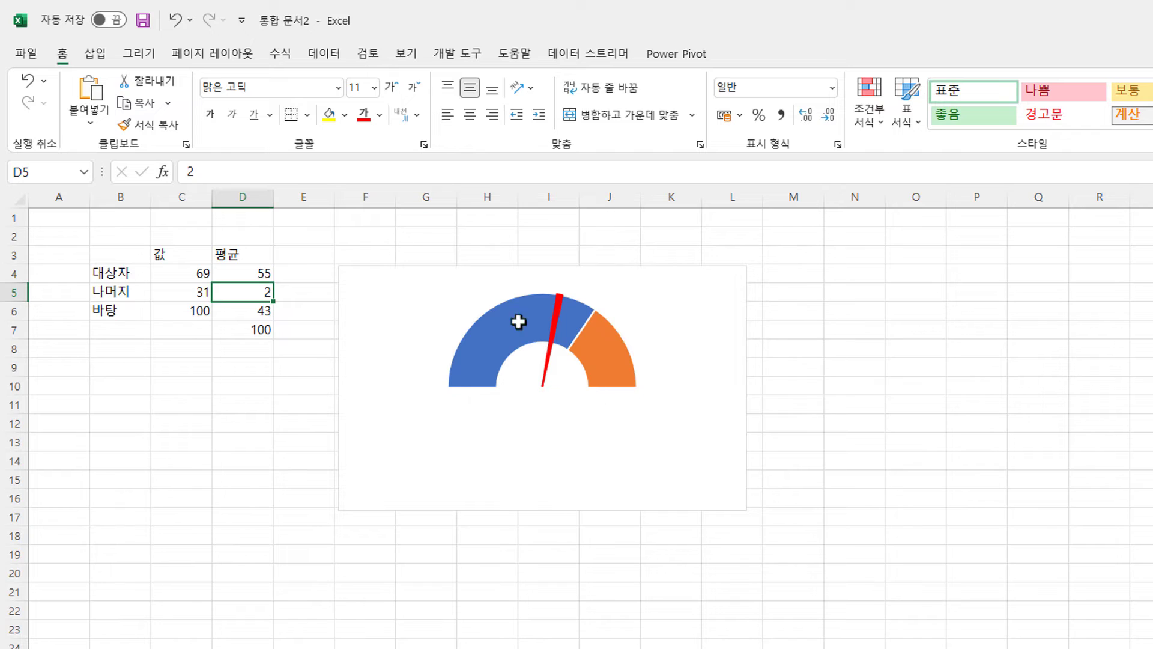
Step: Add a data callout to only the red needle slice of the 평균 pie
{"action": "mouse_move", "coordinate": [535, 305]}
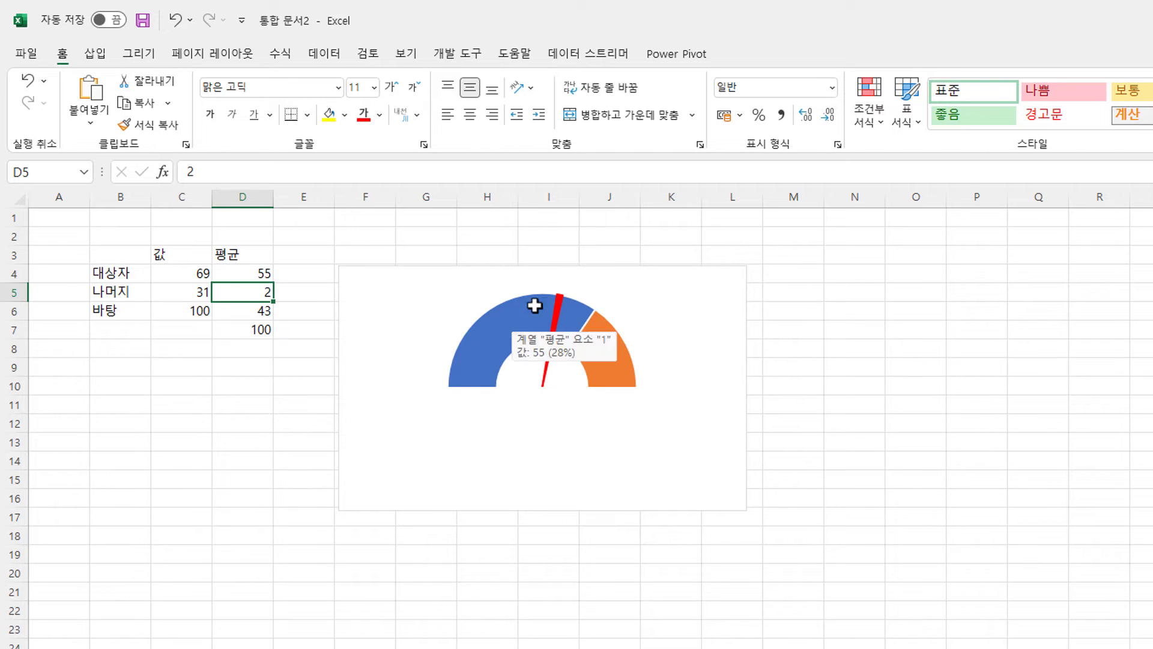
{"action": "mouse_move", "coordinate": [595, 324]}
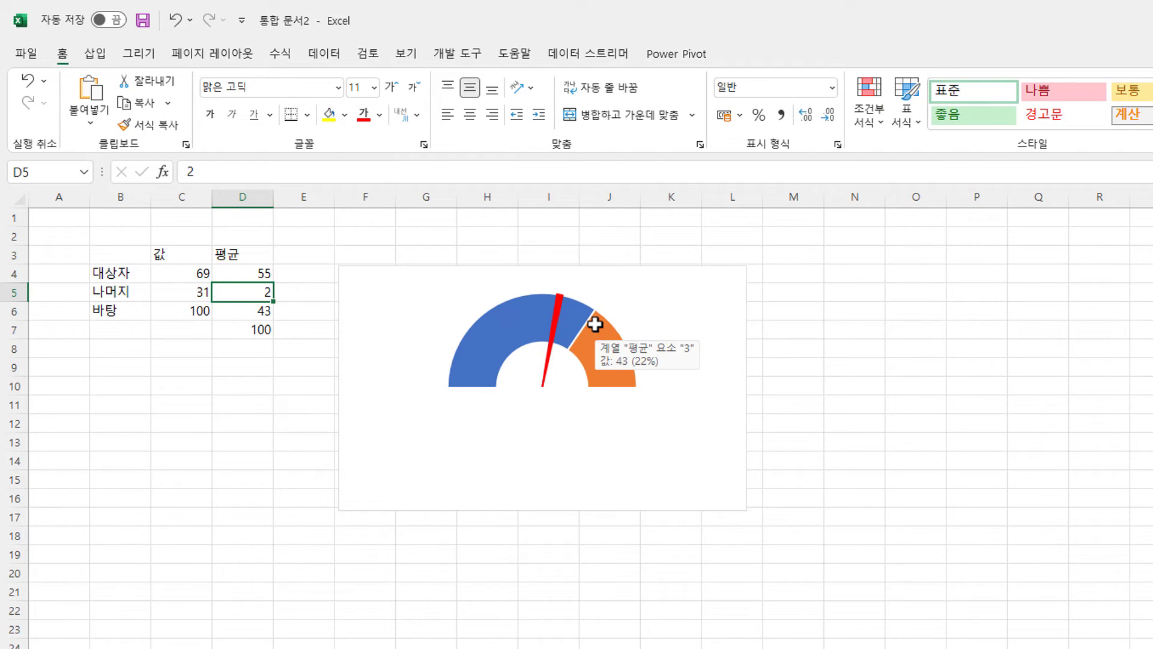
{"action": "left_click", "coordinate": [556, 320]}
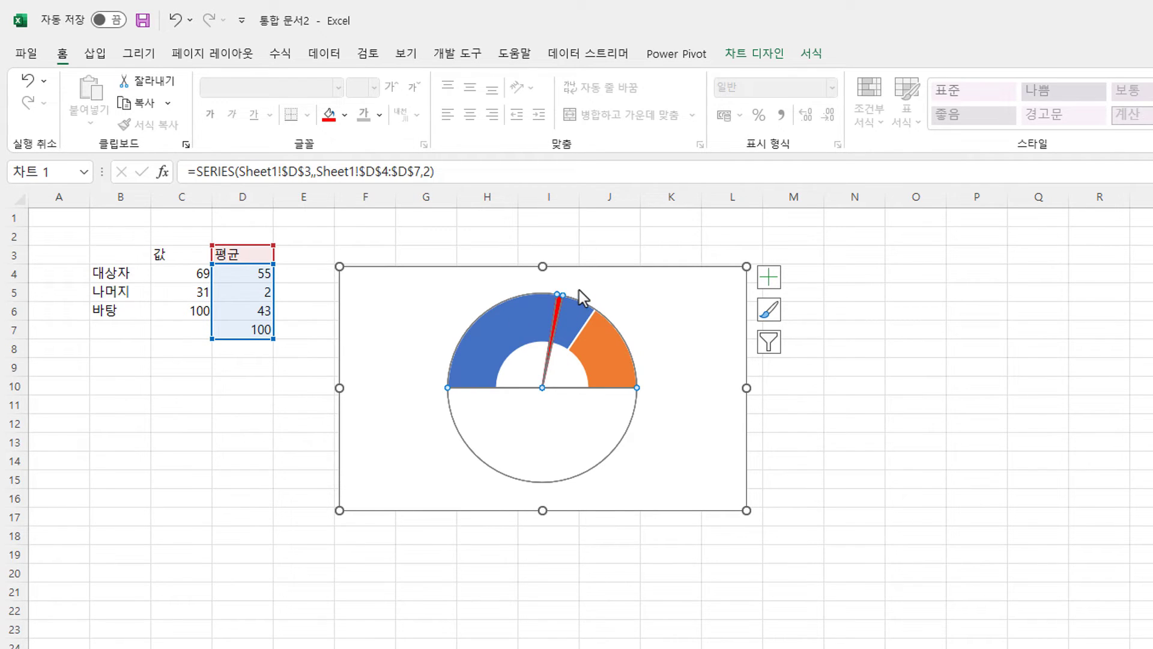
{"action": "left_click", "coordinate": [298, 389]}
{"action": "left_click", "coordinate": [555, 323]}
{"action": "left_click", "coordinate": [554, 317]}
{"action": "right_click", "coordinate": [556, 320]}
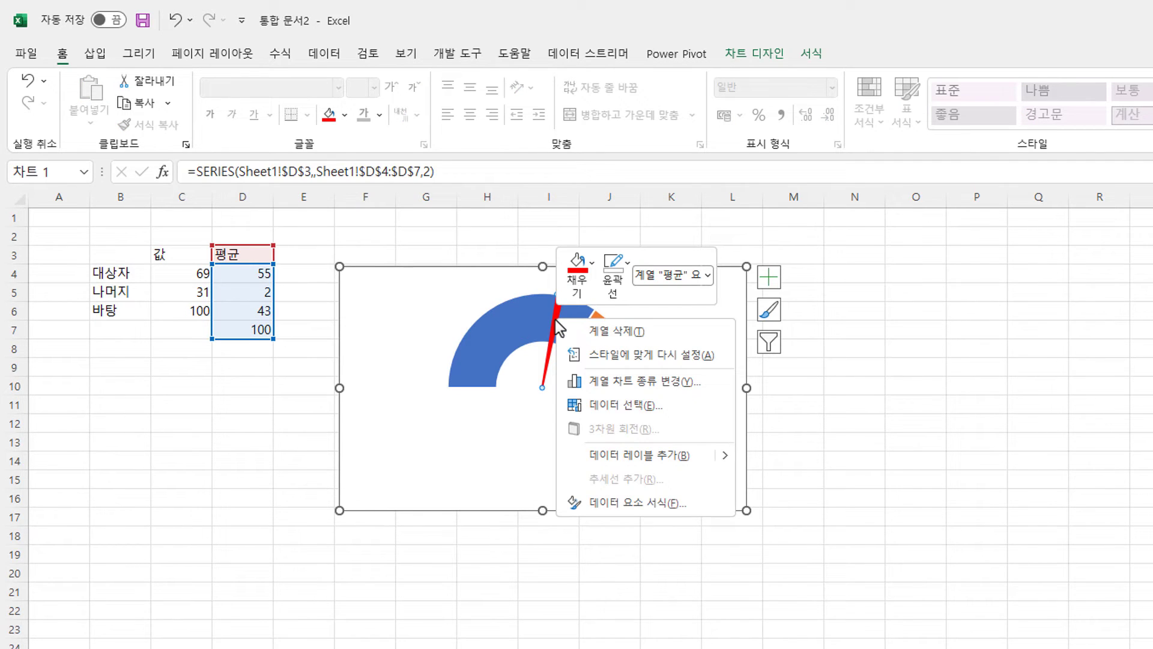
{"action": "mouse_move", "coordinate": [726, 456]}
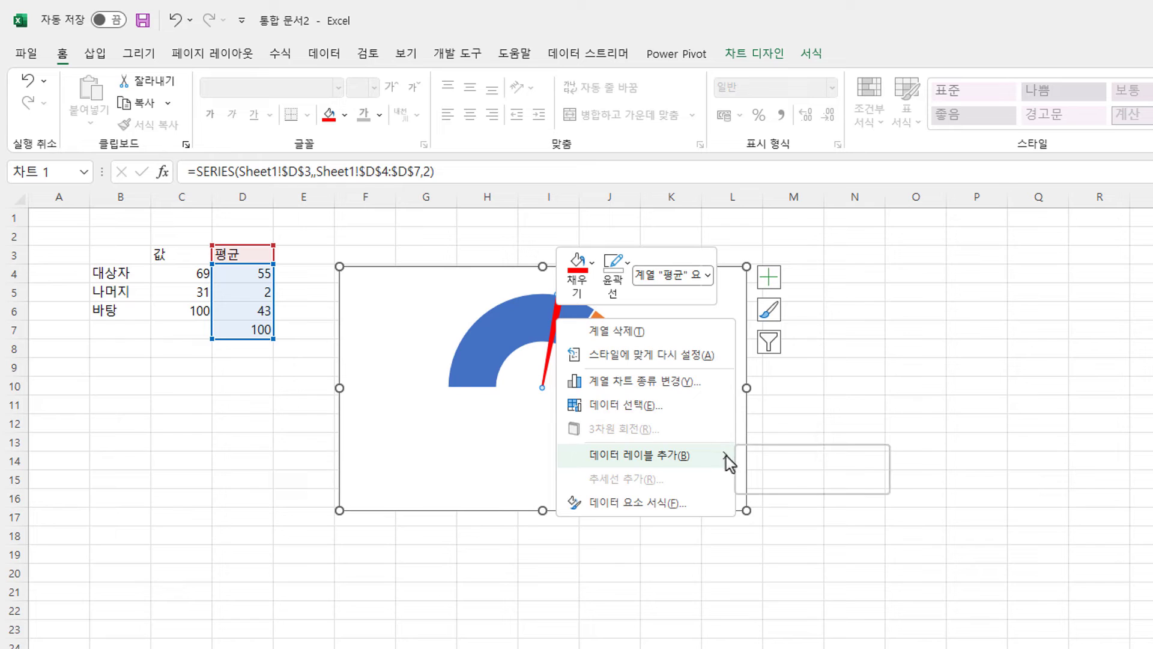
{"action": "left_click", "coordinate": [827, 481]}
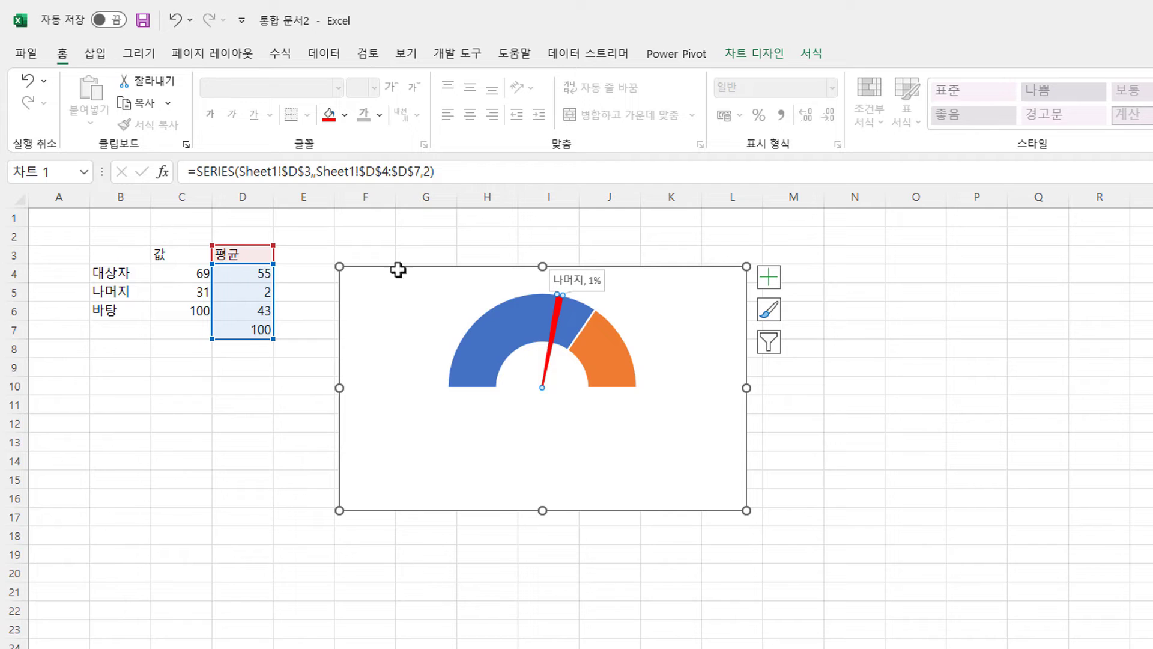
Step: Link the text of the needle's data callout to cell D4 with the reference =Sheet1!$D$4
{"action": "left_click", "coordinate": [572, 278]}
{"action": "left_click", "coordinate": [573, 278]}
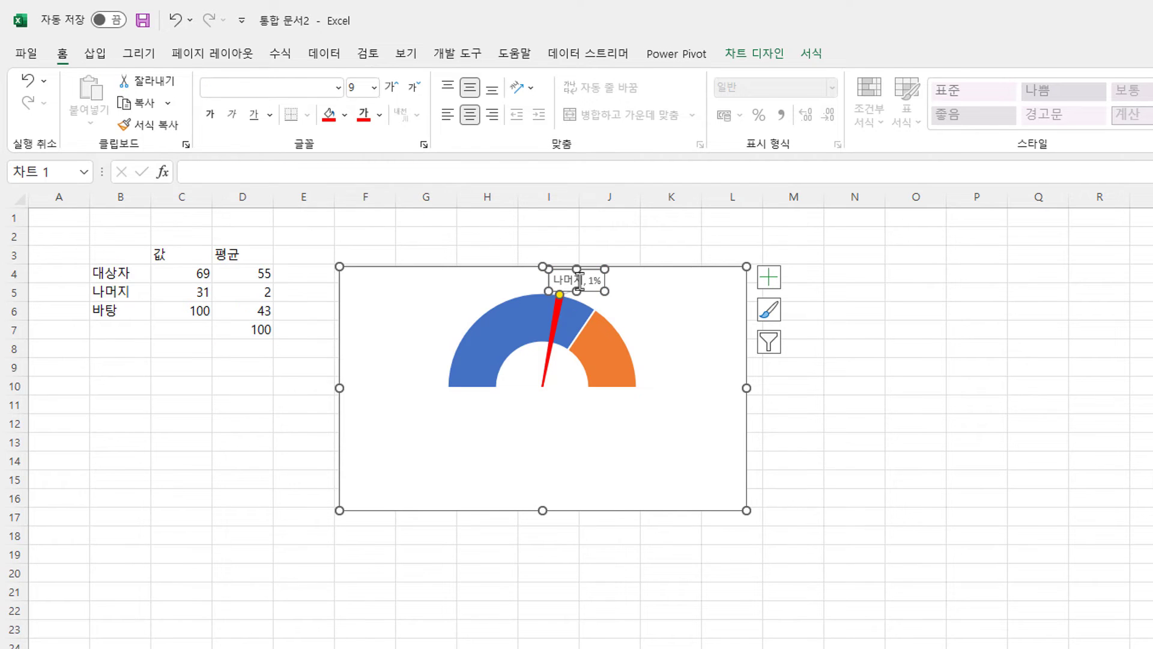
{"action": "triple_click", "coordinate": [569, 279]}
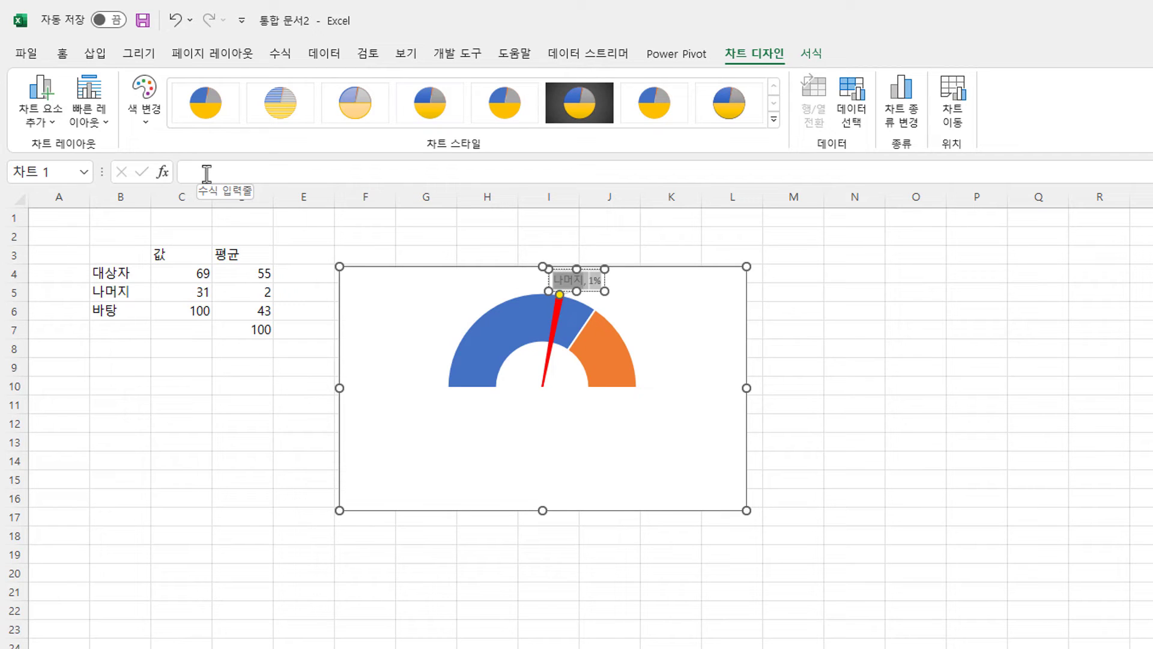
{"action": "left_click", "coordinate": [206, 173]}
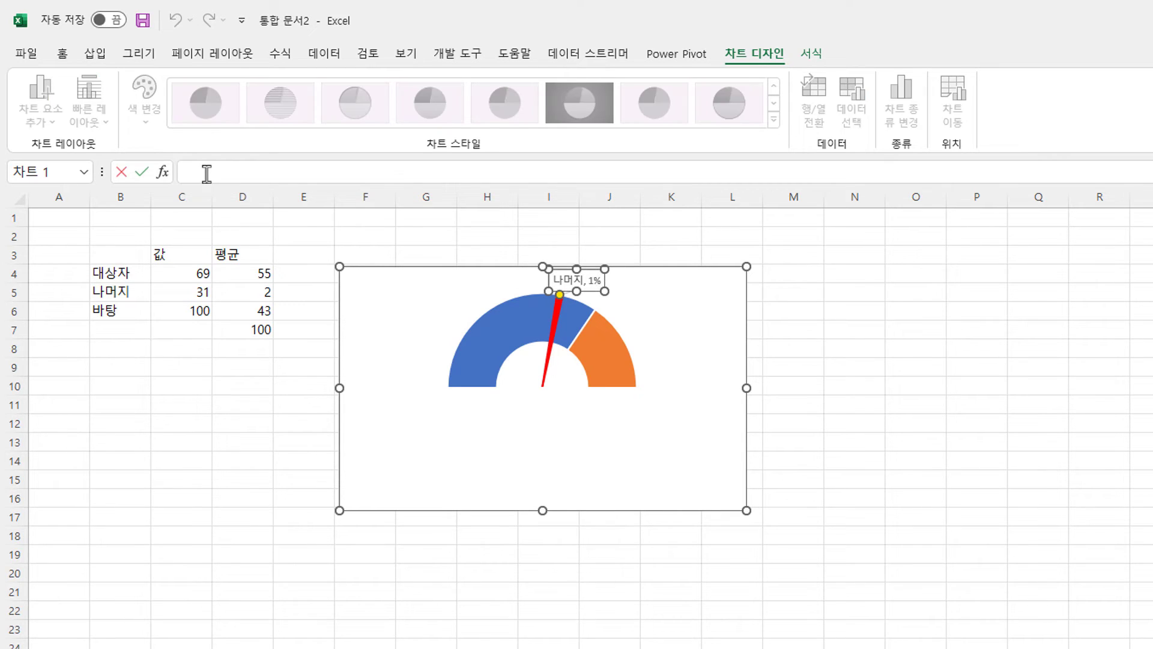
{"action": "left_click", "coordinate": [258, 276]}
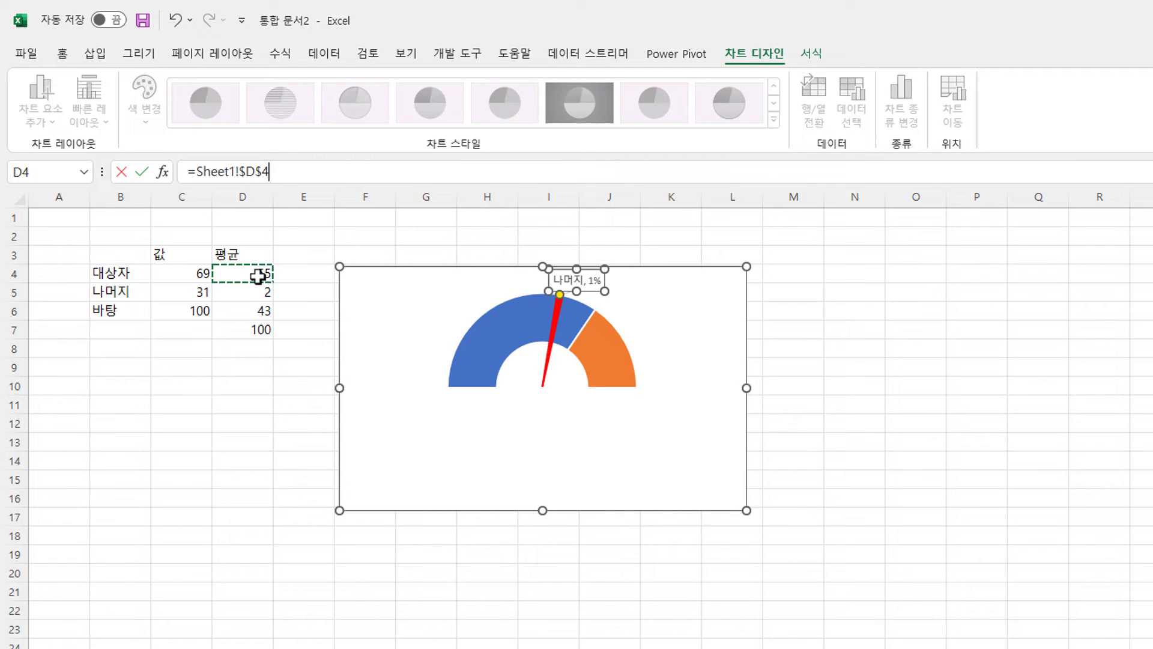
{"action": "key", "text": "Return"}
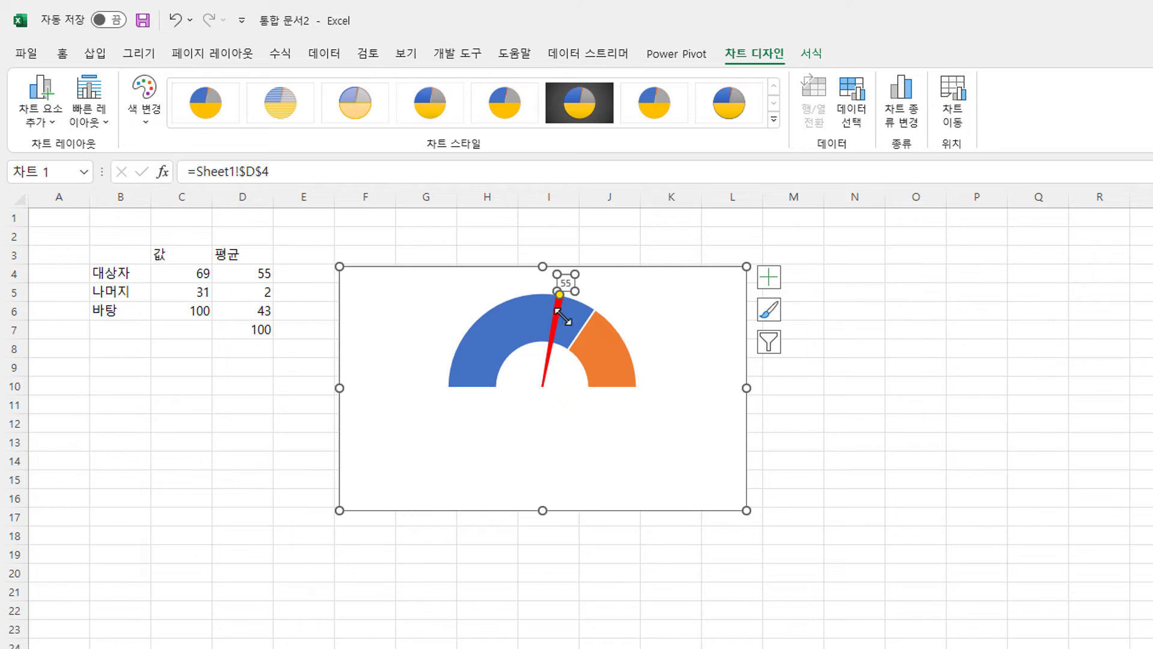
{"action": "left_click", "coordinate": [630, 287]}
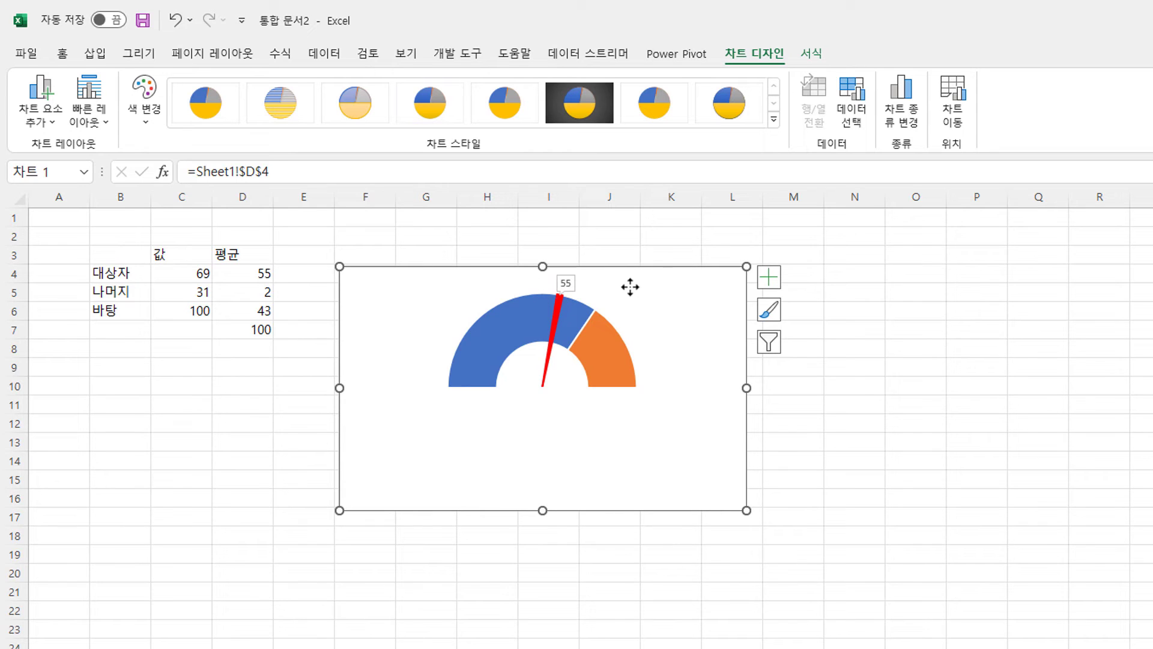
Step: Remove the outline from the needle's data label and deselect the chart
{"action": "left_click", "coordinate": [567, 283]}
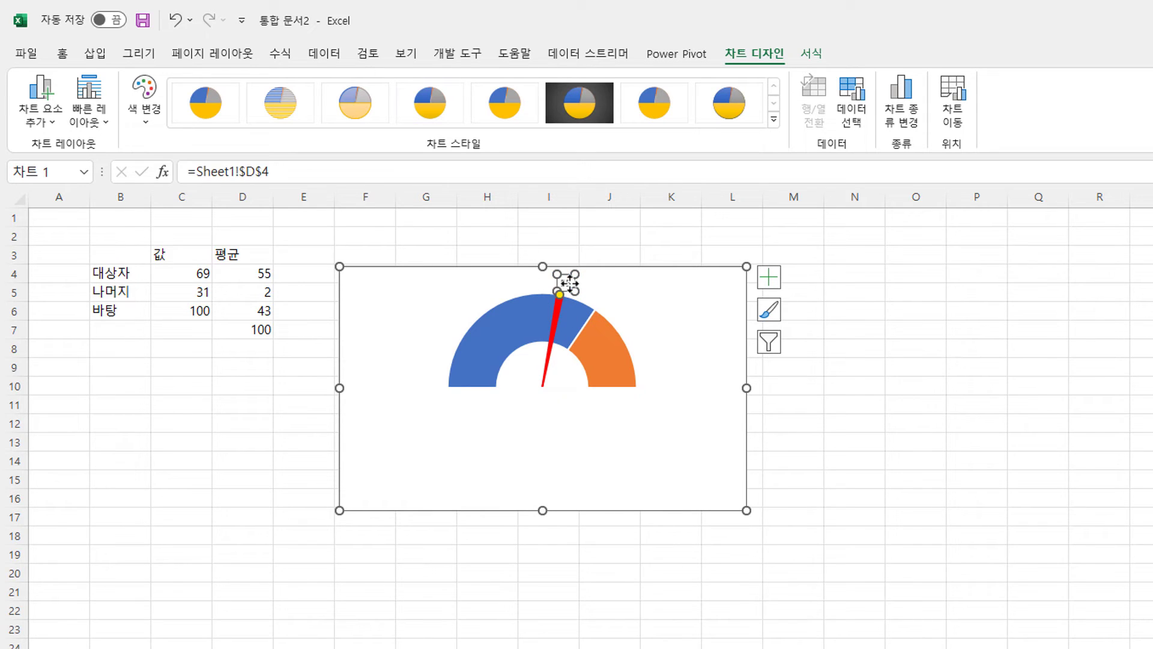
{"action": "left_click", "coordinate": [811, 53]}
{"action": "left_click", "coordinate": [735, 103]}
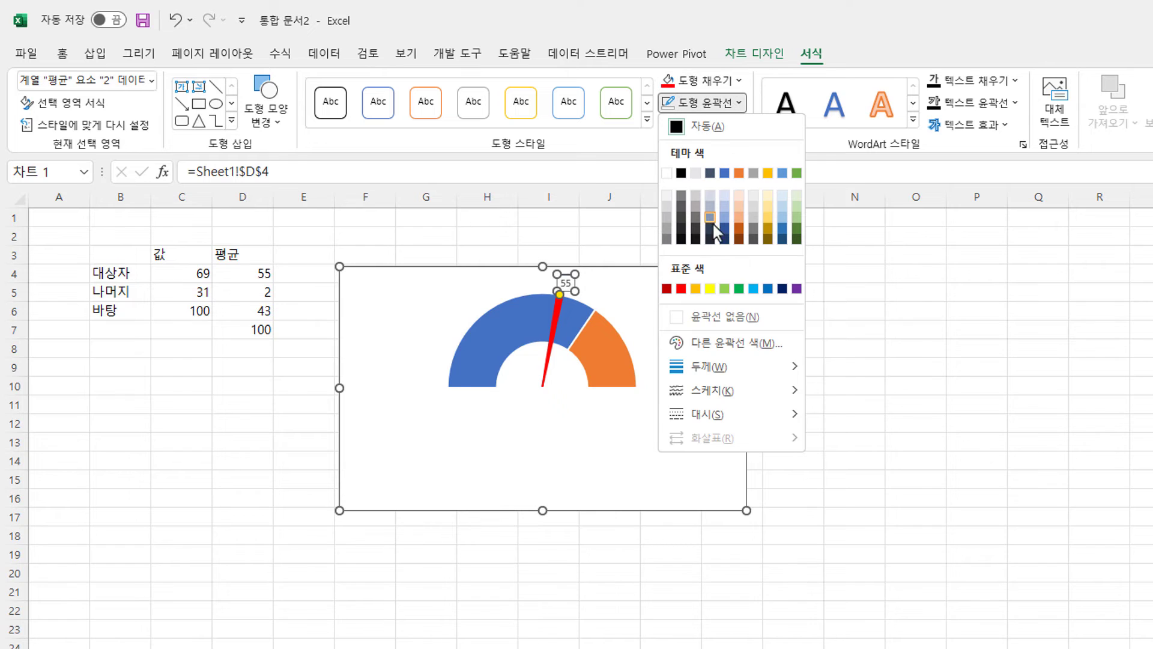
{"action": "left_click", "coordinate": [721, 316]}
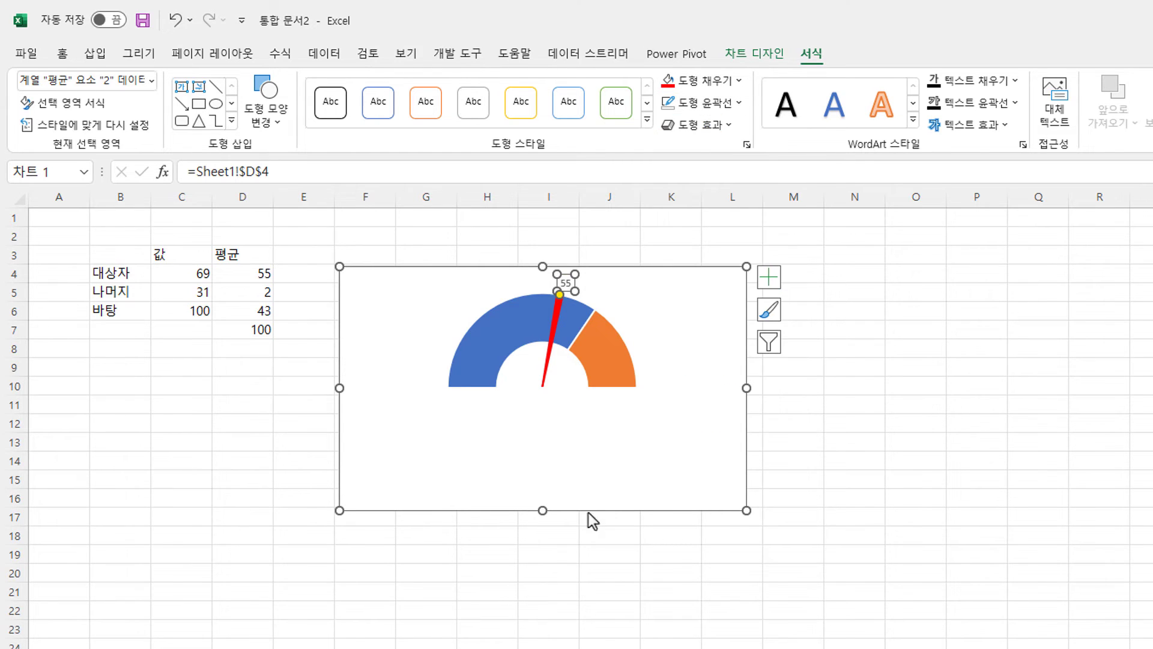
{"action": "left_click", "coordinate": [595, 595]}
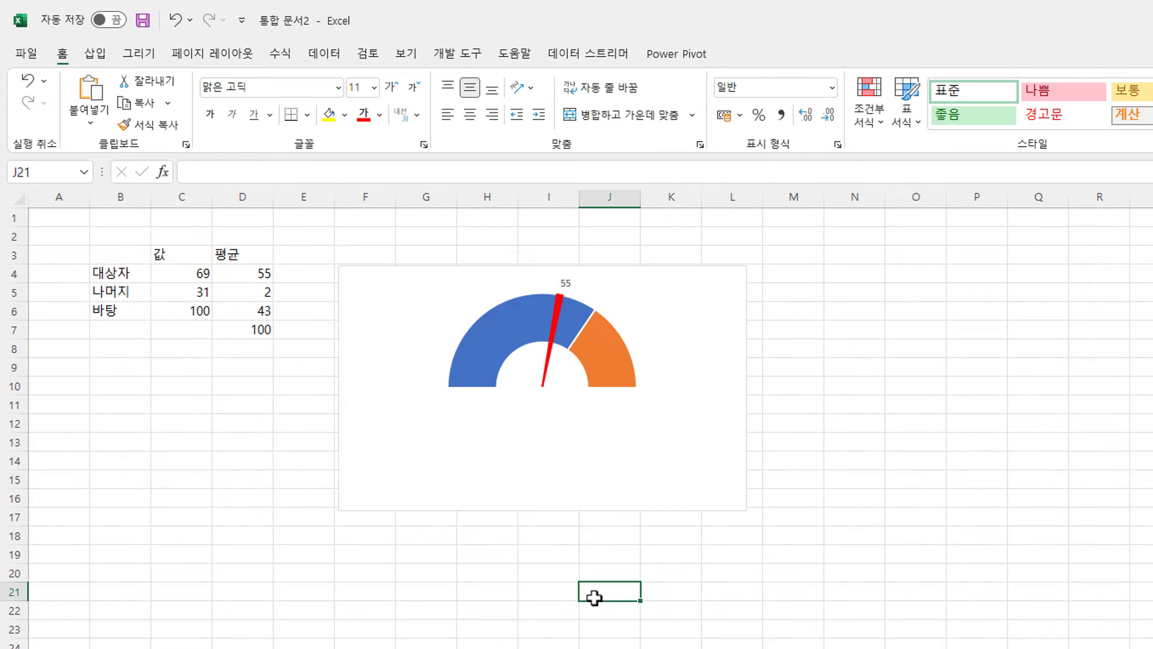
Step: Make the needle's data label bold and enlarge its font by four size increments
{"action": "left_click", "coordinate": [572, 283]}
{"action": "left_click", "coordinate": [567, 288]}
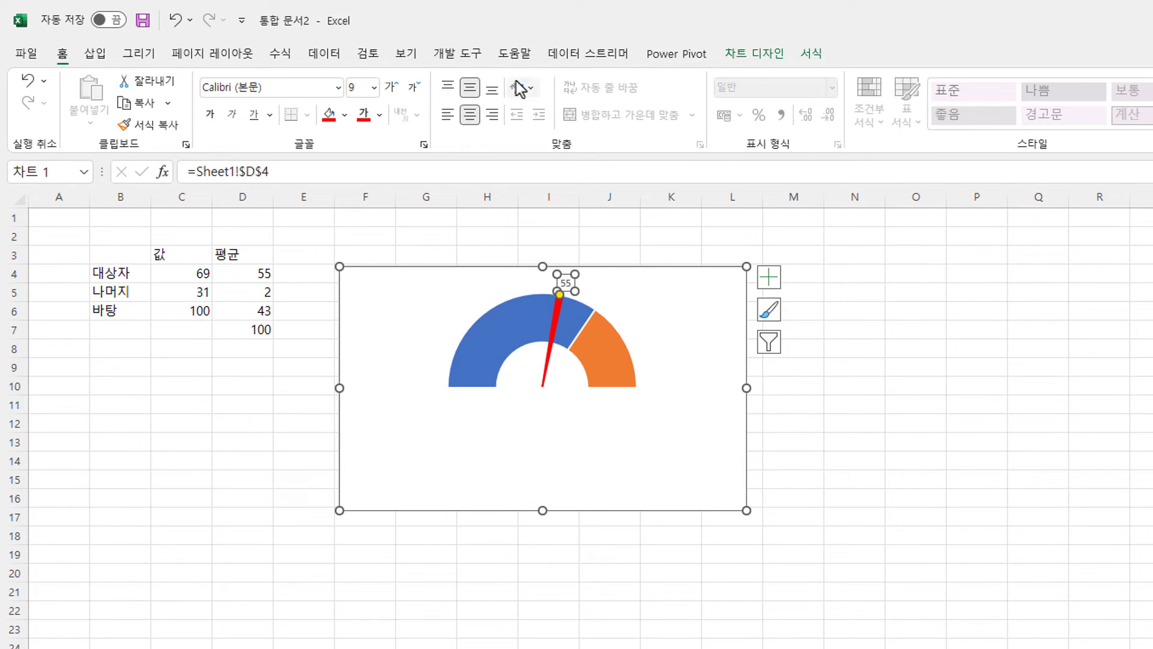
{"action": "left_click", "coordinate": [214, 118]}
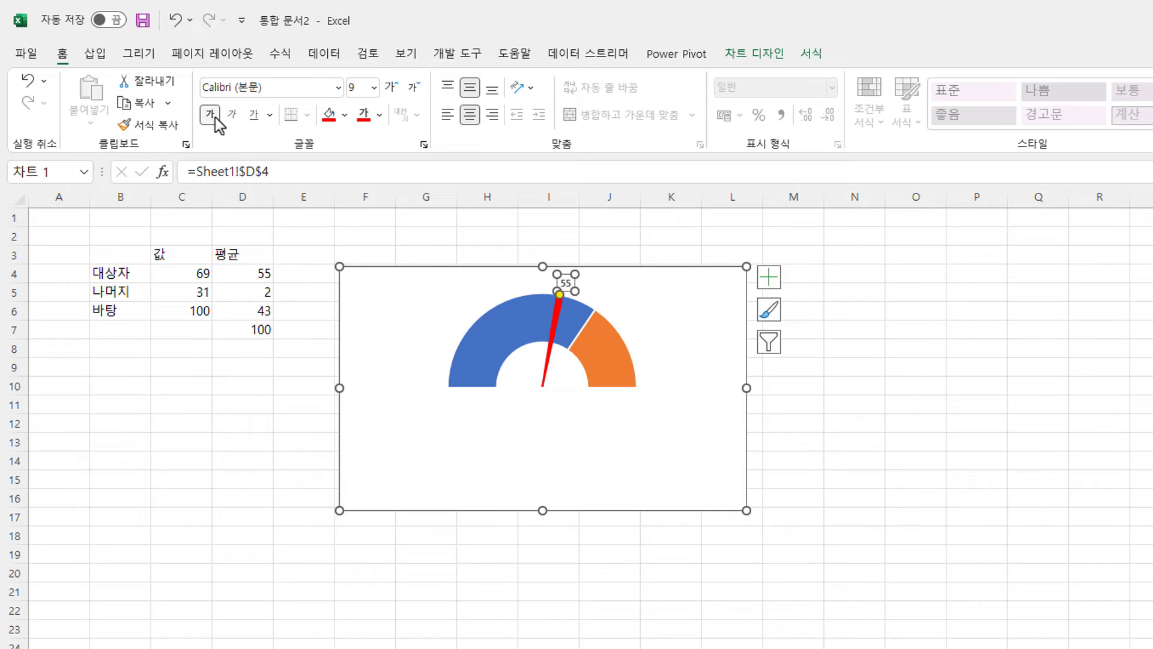
{"action": "left_click", "coordinate": [391, 90]}
{"action": "left_click", "coordinate": [391, 90]}
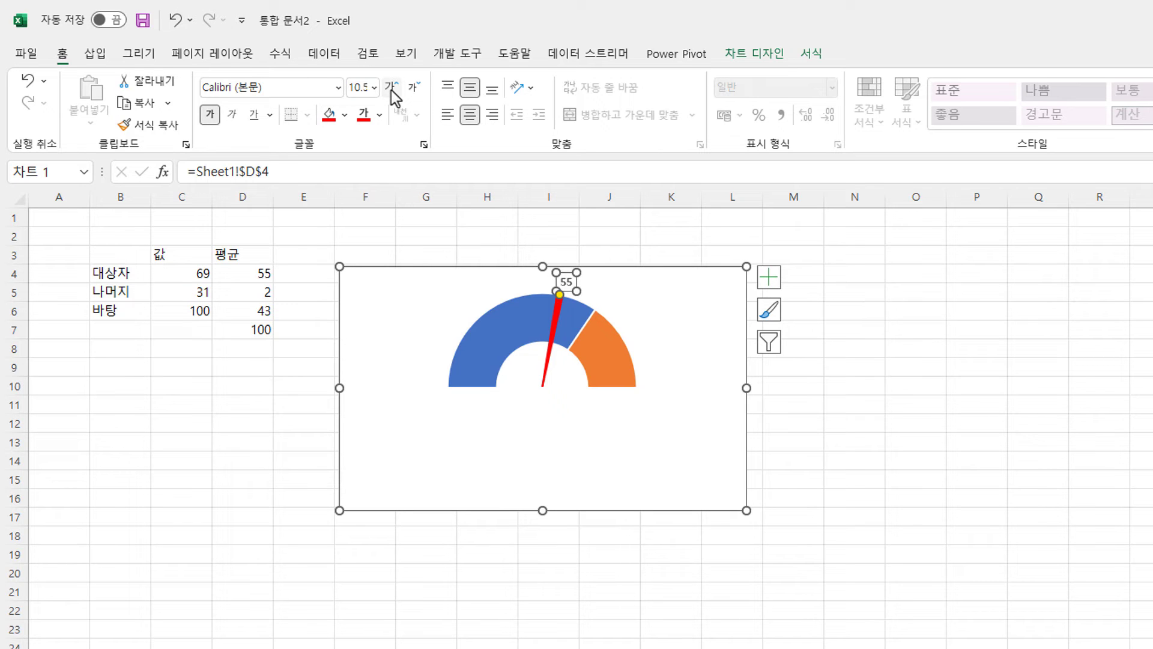
{"action": "left_click", "coordinate": [391, 90]}
{"action": "left_click", "coordinate": [391, 91]}
{"action": "left_click", "coordinate": [952, 405]}
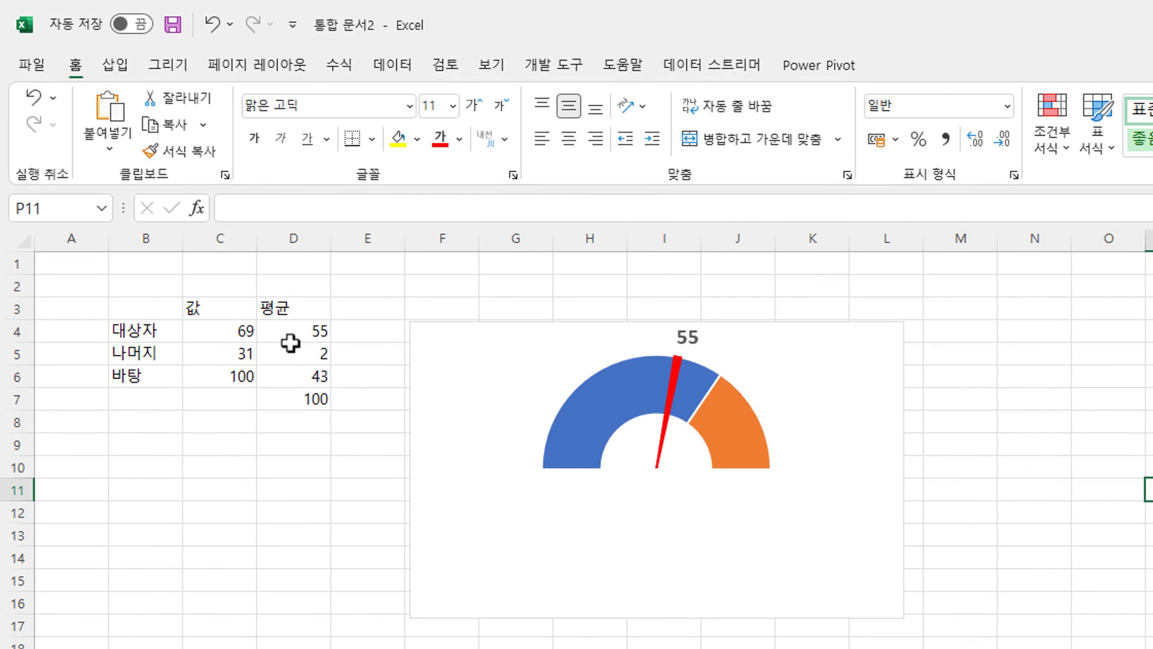
Step: Set the 평균 value in cell D4 to 30 to test the needle and its linked label
{"action": "left_click", "coordinate": [250, 277]}
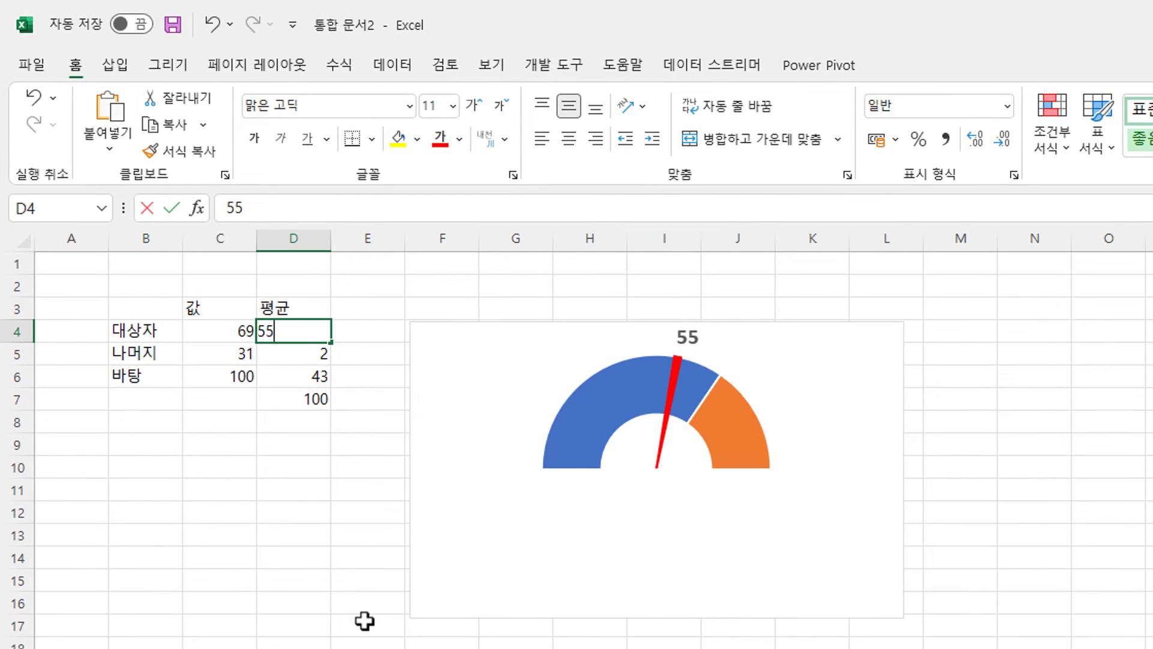
{"action": "type", "text": "30"}
{"action": "key", "text": "Return"}
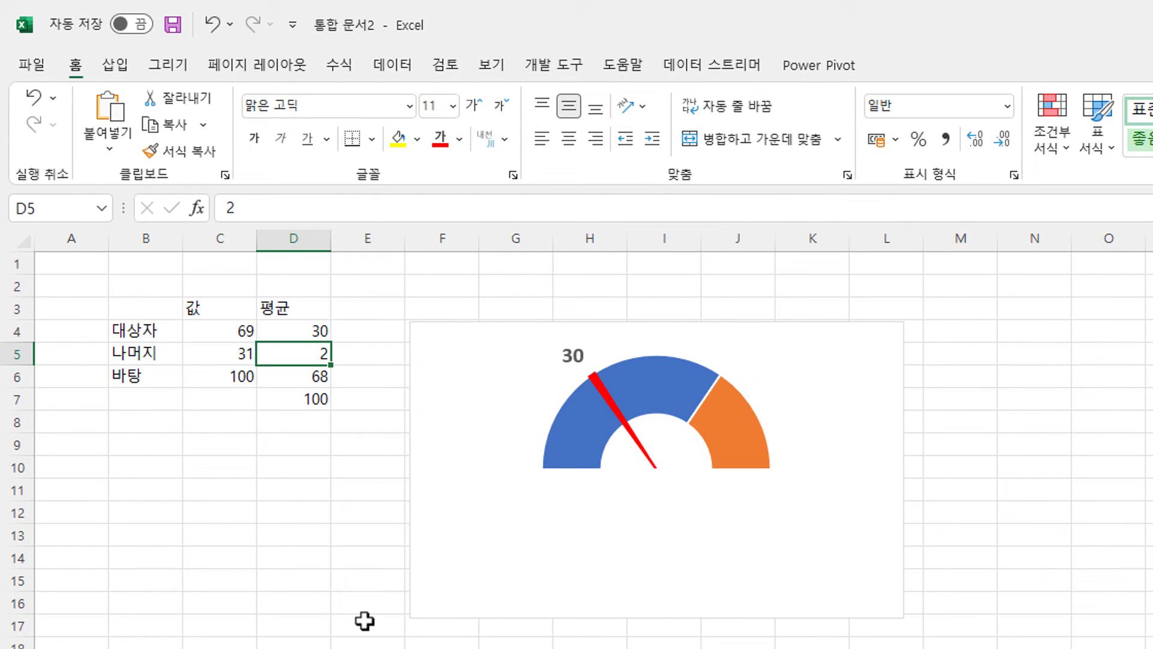
Step: Set the 평균 value in cell D4 to 90 to move the needle and its label
{"action": "left_click", "coordinate": [307, 329]}
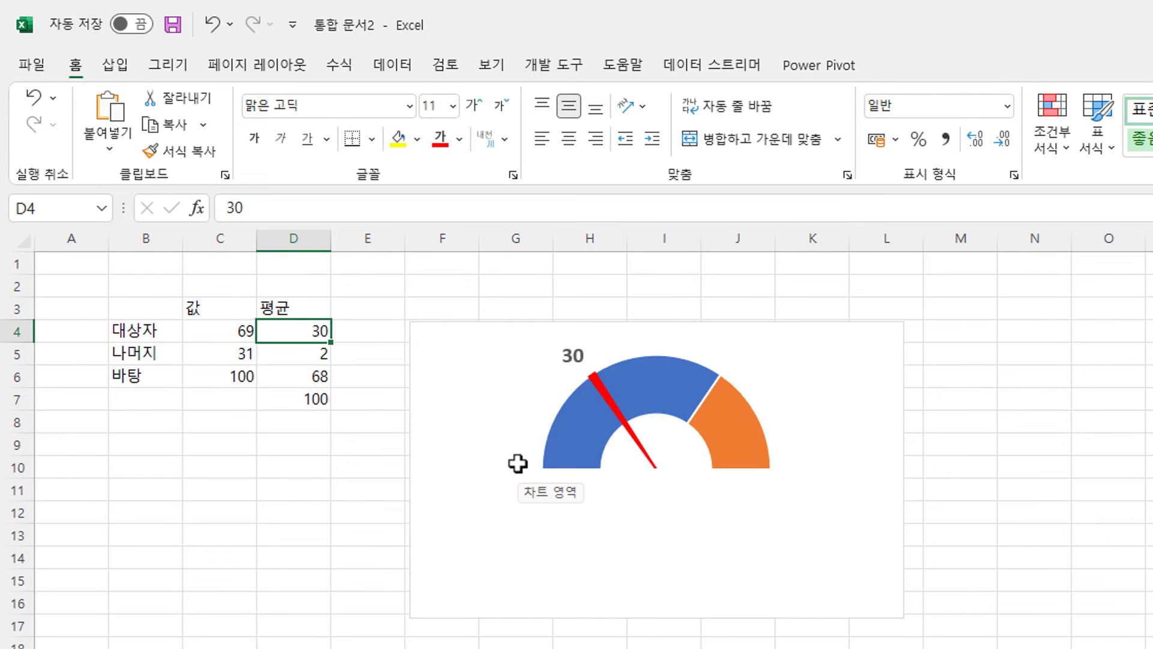
{"action": "type", "text": "90"}
{"action": "key", "text": "Return"}
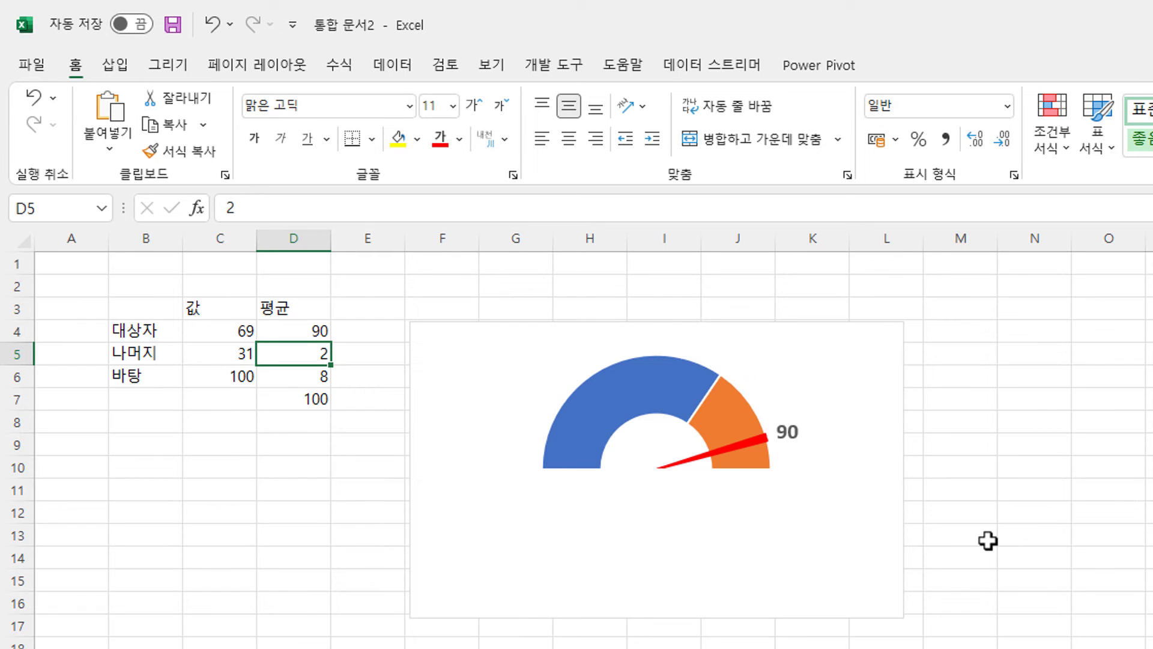
{"action": "left_click", "coordinate": [599, 404]}
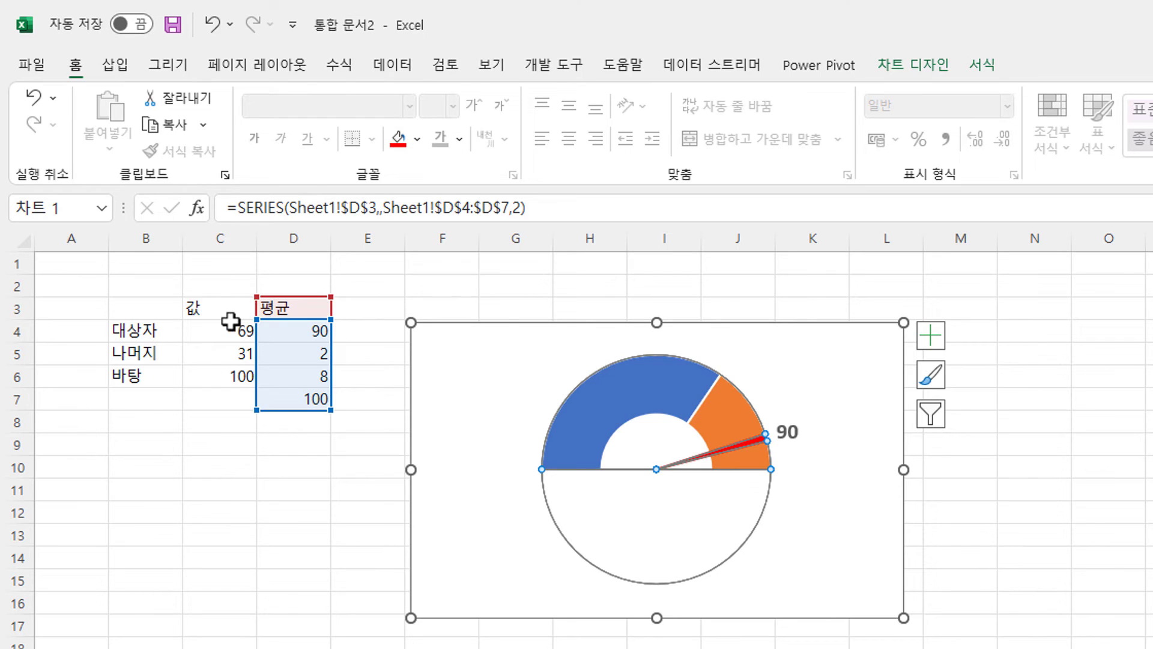
{"action": "left_click_drag", "start_coordinate": [237, 327], "coordinate": [232, 378]}
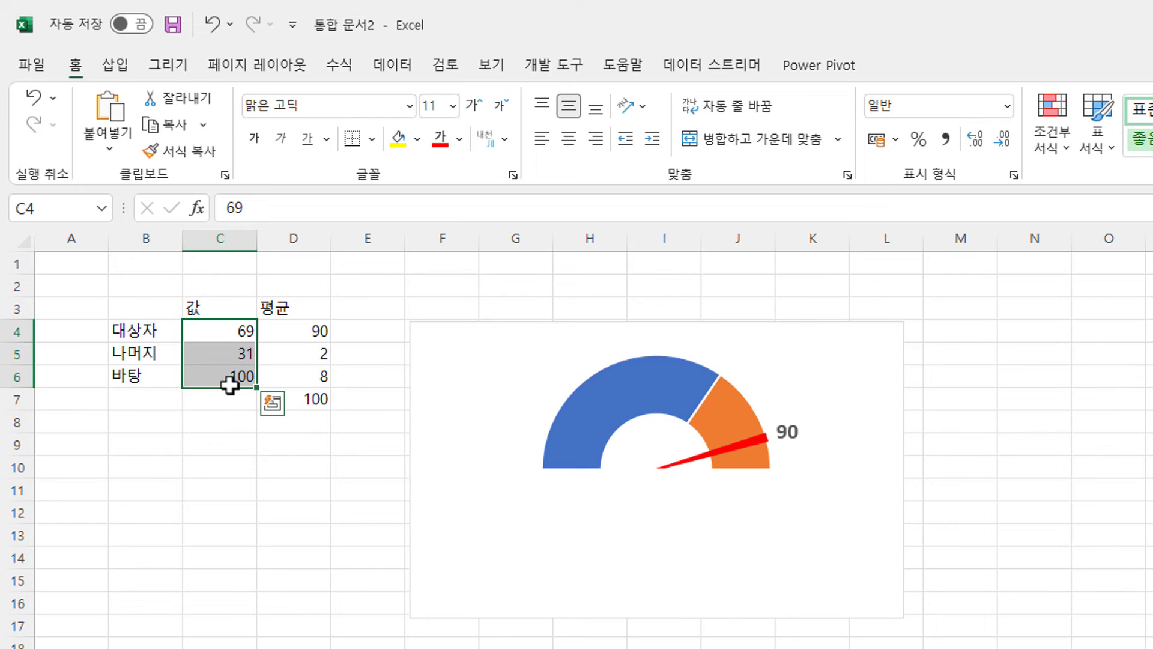
{"action": "left_click", "coordinate": [270, 496]}
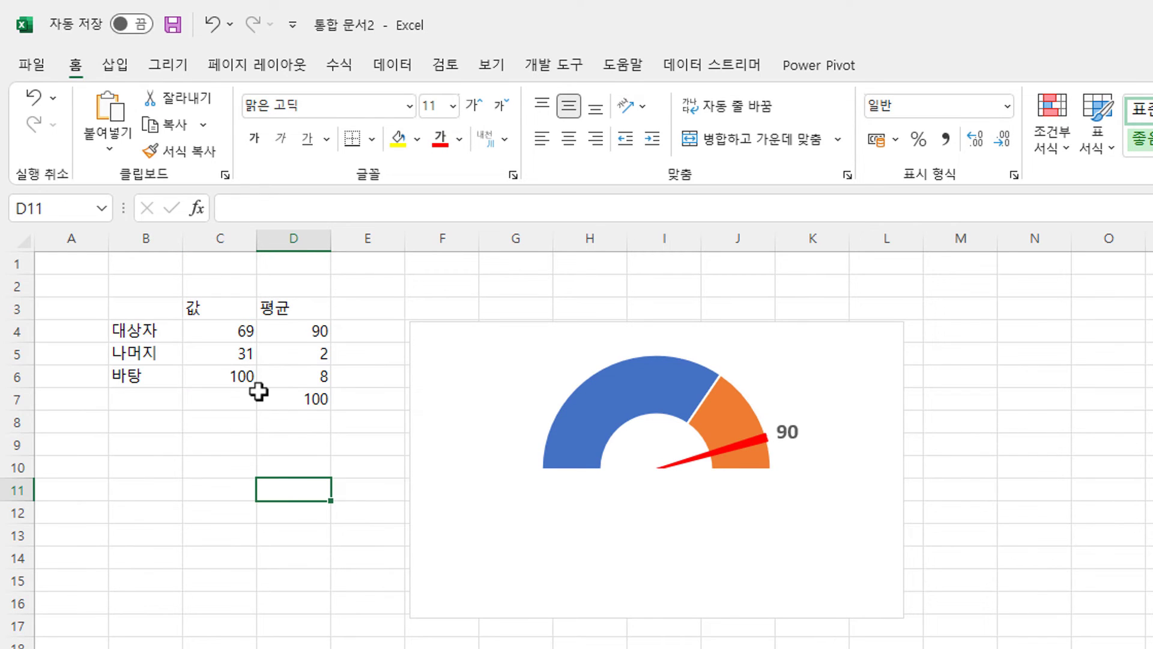
Step: Insert a doughnut chart from the 평균 data in D3:D7 and place it beside the gauge chart
{"action": "left_click_drag", "start_coordinate": [304, 310], "coordinate": [297, 401]}
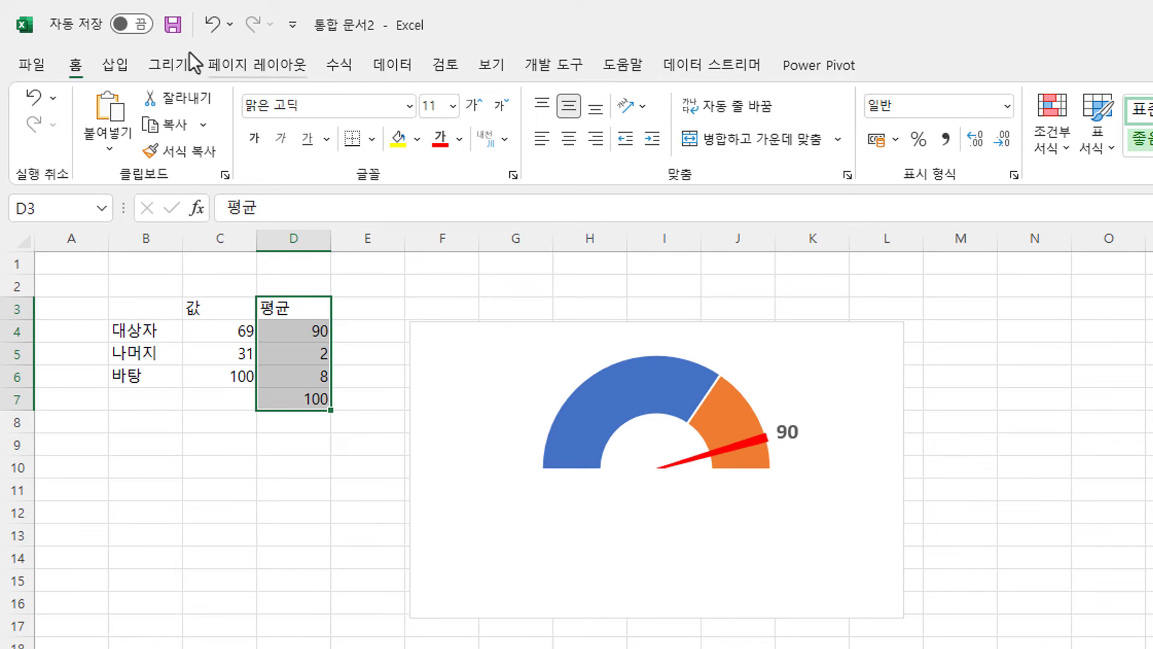
{"action": "left_click", "coordinate": [114, 76]}
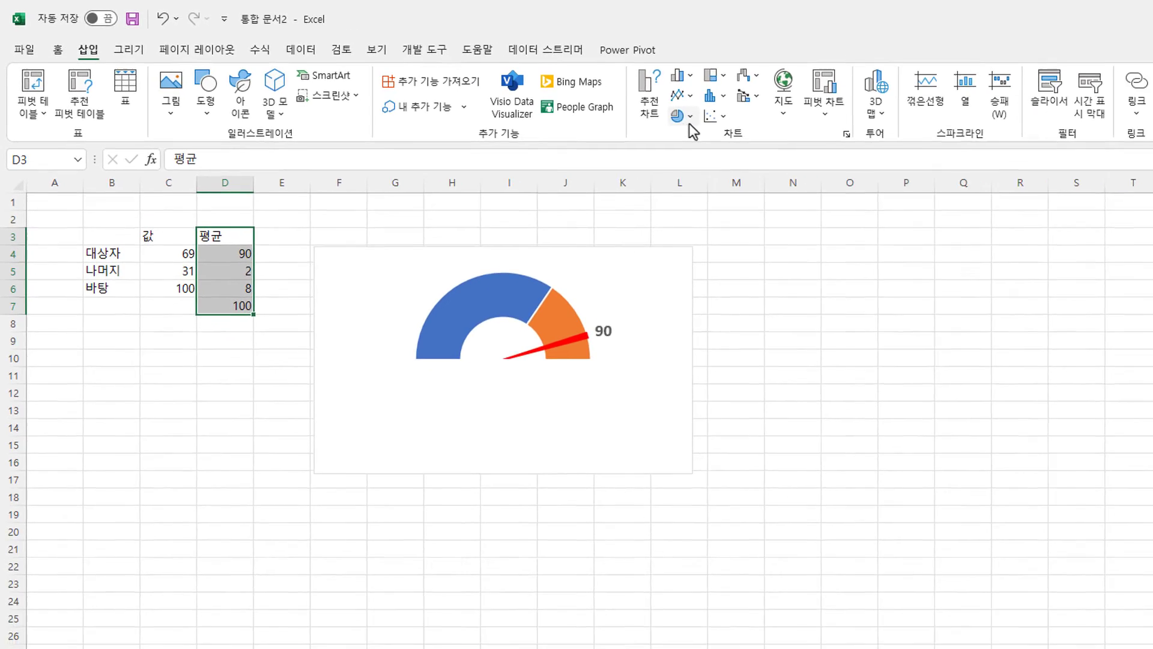
{"action": "left_click", "coordinate": [900, 162]}
{"action": "left_click", "coordinate": [656, 303]}
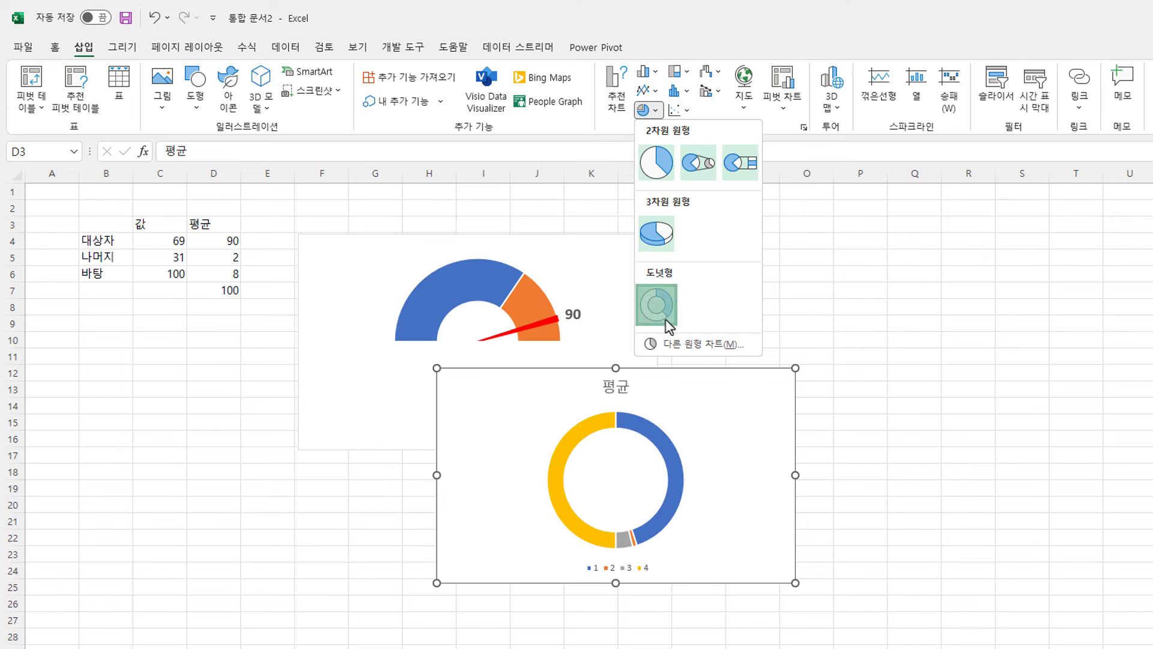
{"action": "left_click_drag", "start_coordinate": [688, 372], "coordinate": [923, 301]}
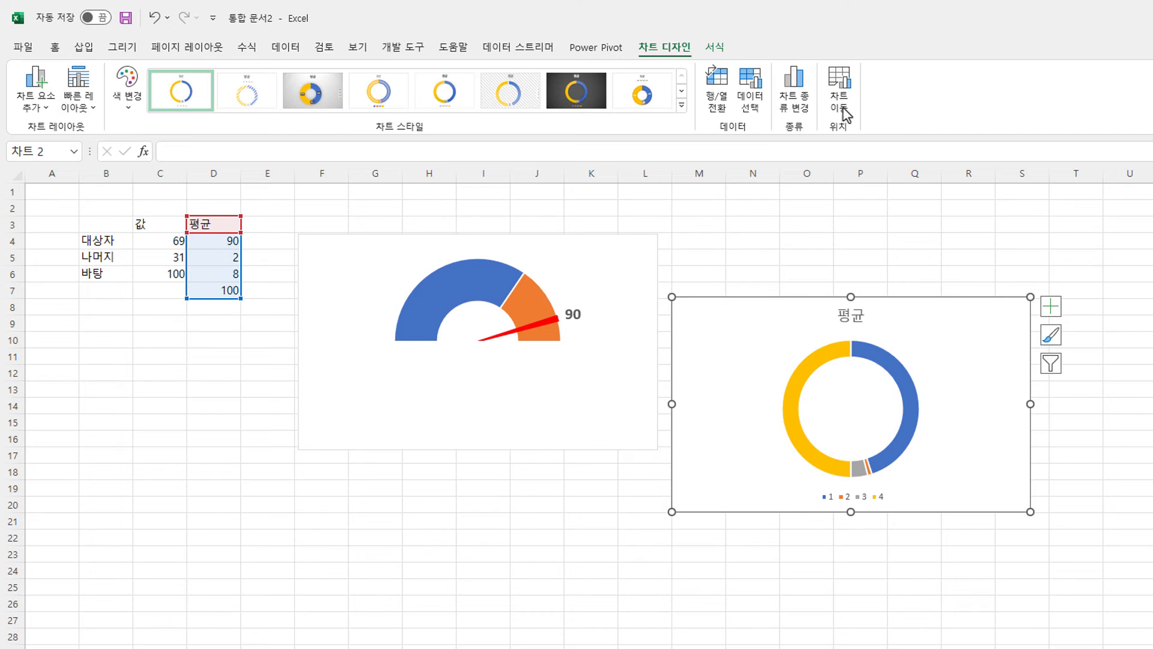
Step: Change the new 평균 chart's type from doughnut to a 2-D pie
{"action": "left_click", "coordinate": [794, 111]}
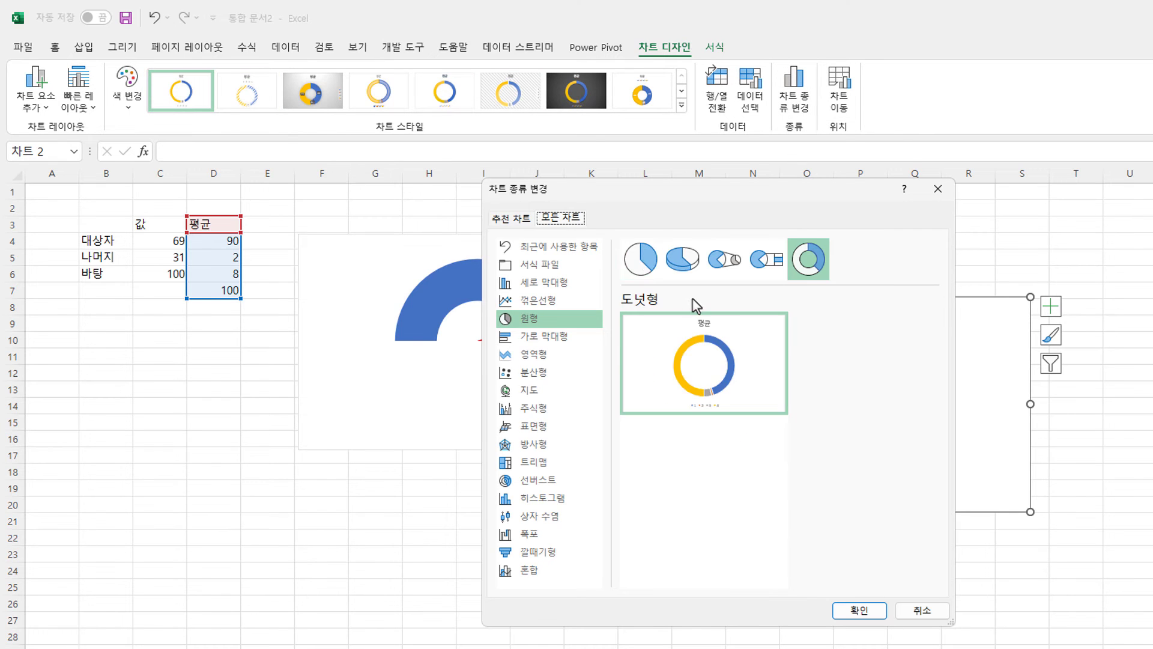
{"action": "left_click", "coordinate": [641, 258]}
{"action": "left_click", "coordinate": [857, 613]}
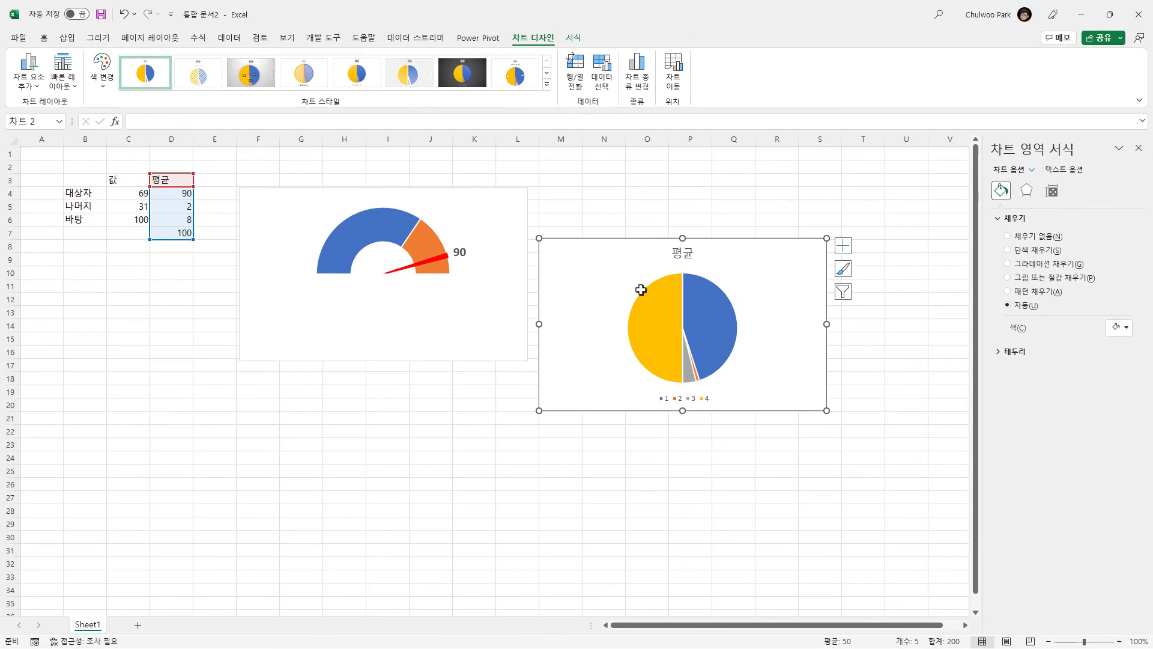
Step: Rotate the 평균 pie series by setting its first slice angle to 270°
{"action": "left_click", "coordinate": [881, 403]}
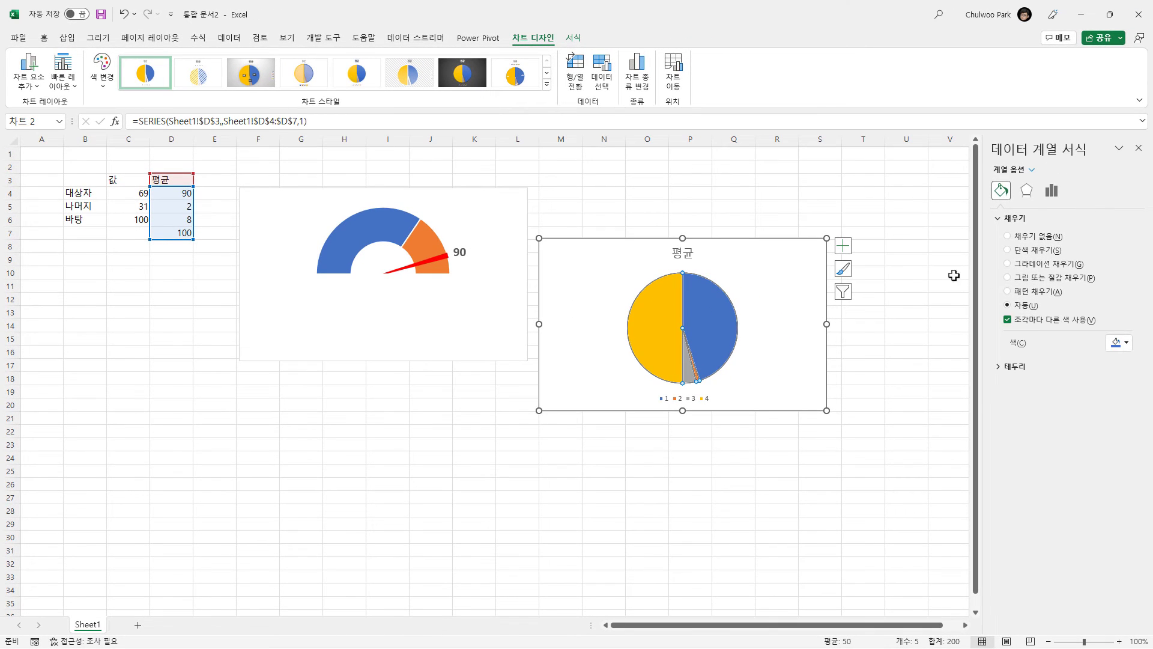
{"action": "left_click", "coordinate": [1051, 190]}
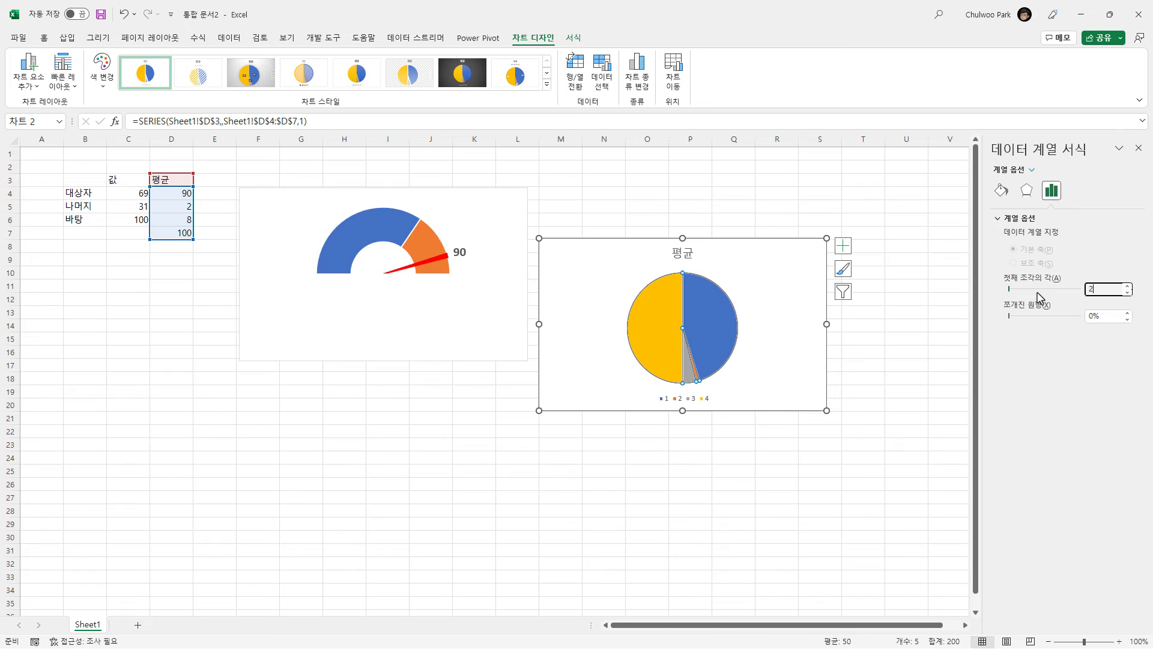
{"action": "type", "text": "270"}
{"action": "key", "text": "Return"}
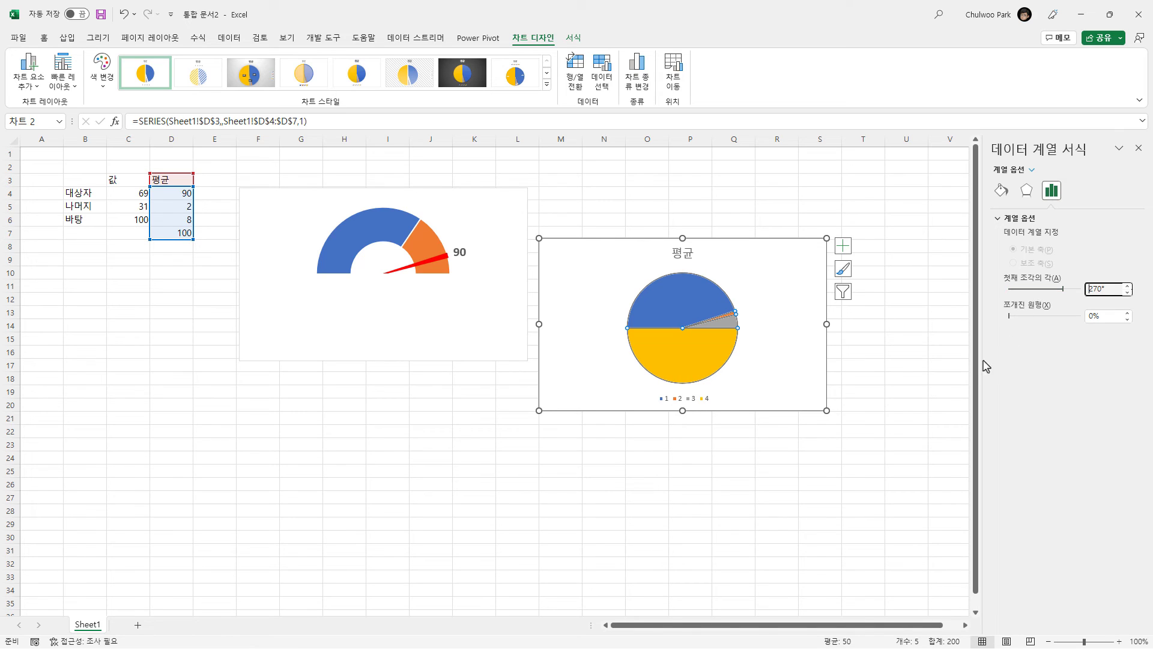
Step: Set no fill on pie slices 4, 1 and 3, leaving only the thin needle slice coloured
{"action": "left_click", "coordinate": [685, 372]}
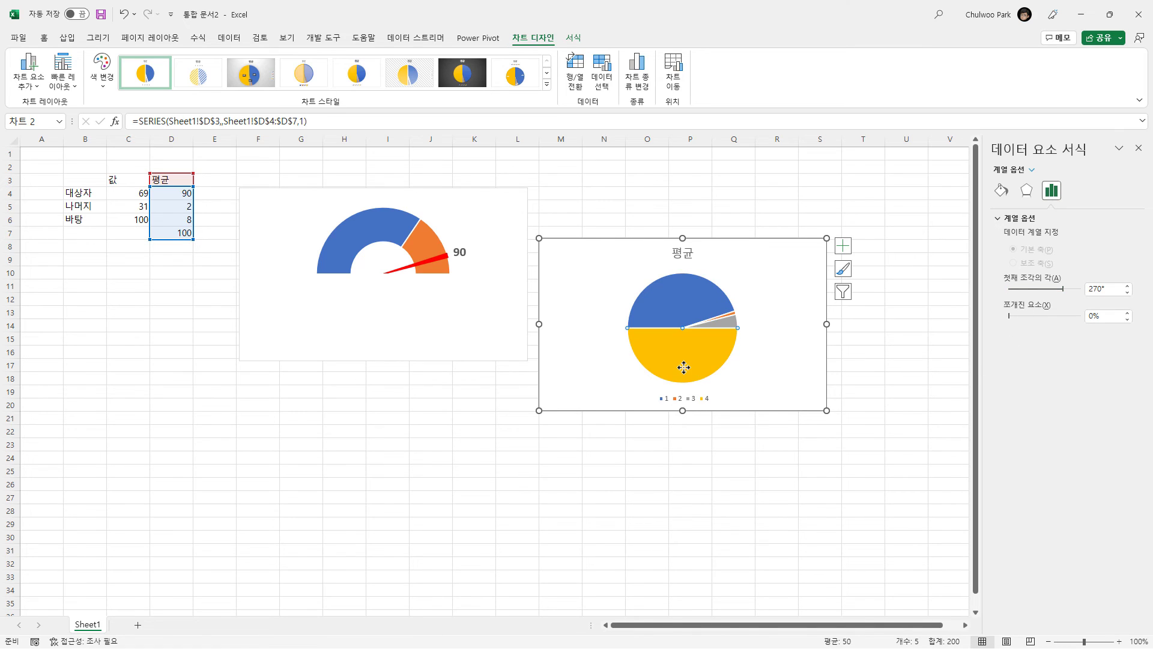
{"action": "left_click", "coordinate": [1001, 190]}
{"action": "left_click", "coordinate": [1009, 237]}
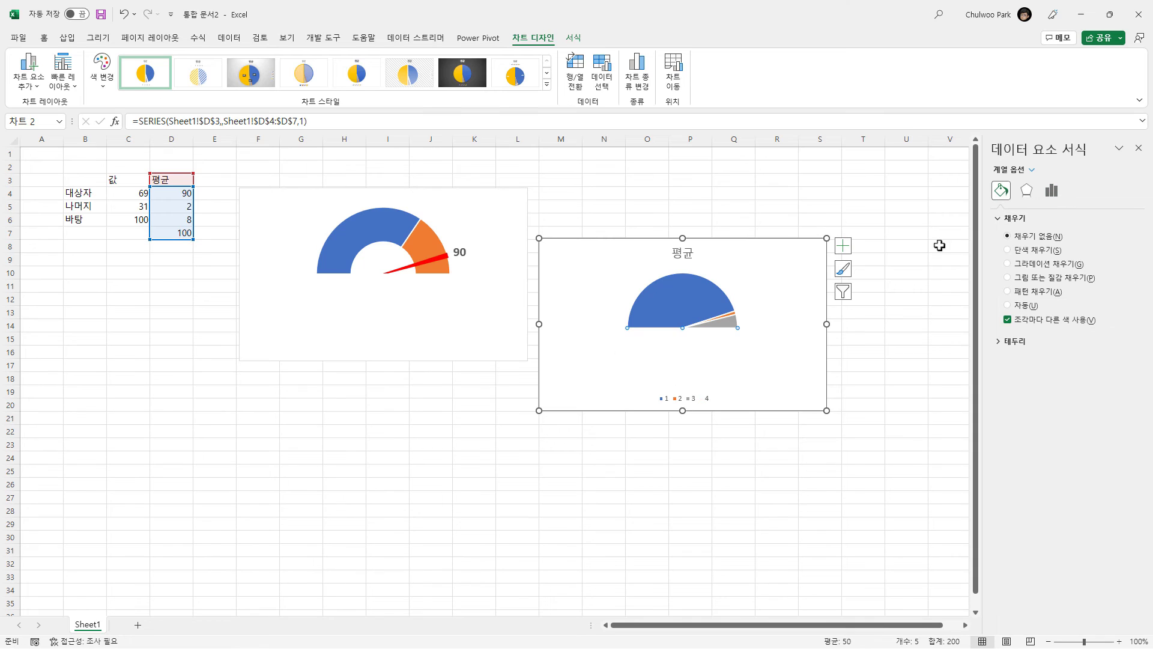
{"action": "left_click", "coordinate": [687, 299]}
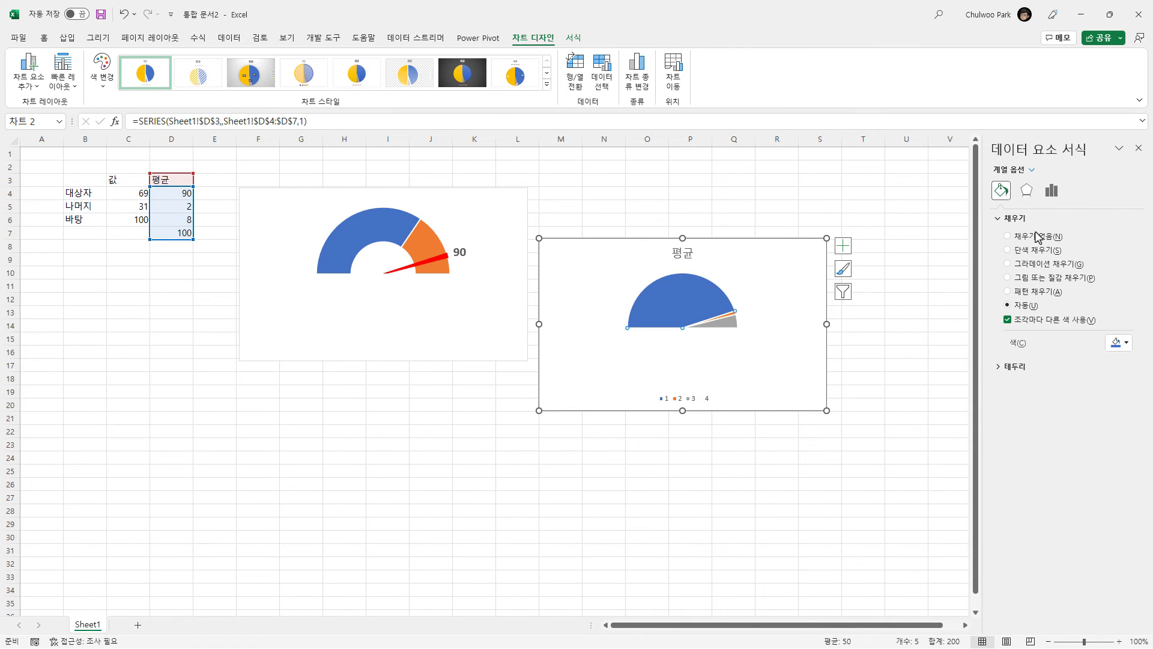
{"action": "left_click", "coordinate": [1009, 236]}
{"action": "left_click", "coordinate": [721, 323]}
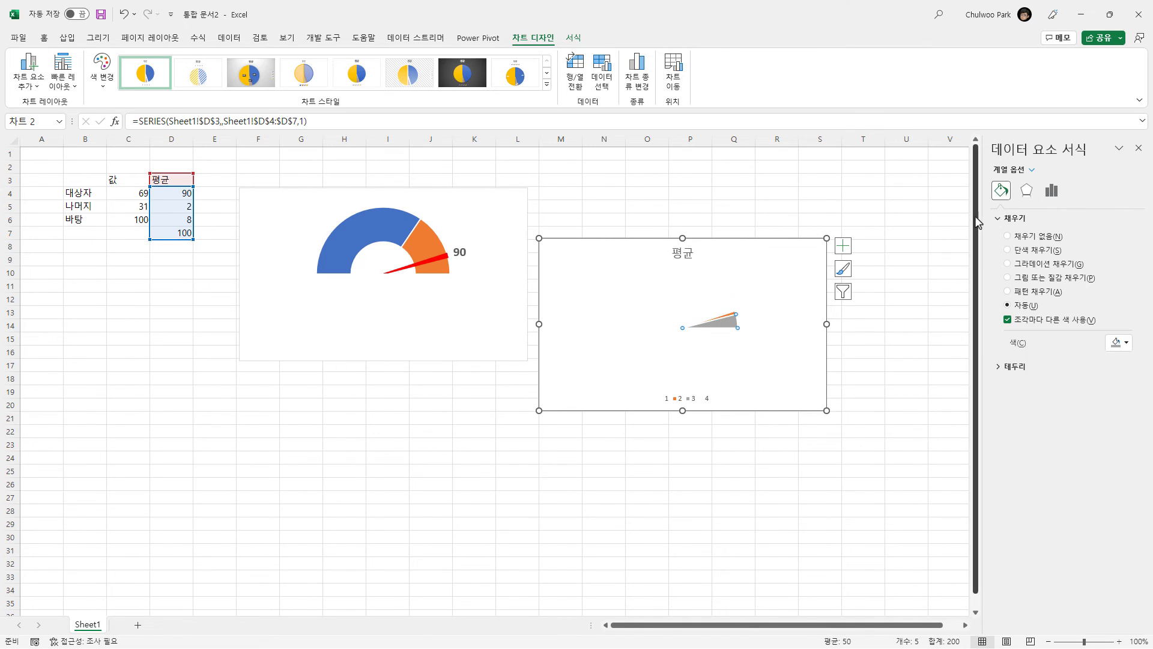
{"action": "left_click", "coordinate": [1040, 240]}
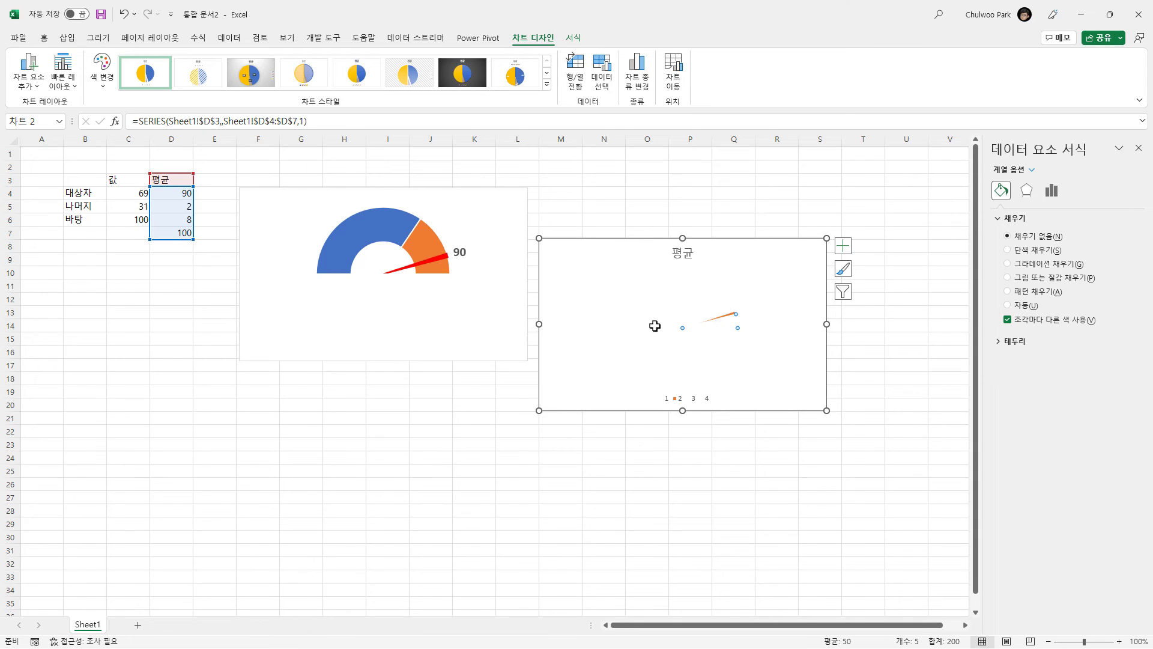
Step: Delete the legend and the title from the 평균 pie chart
{"action": "left_click", "coordinate": [691, 397]}
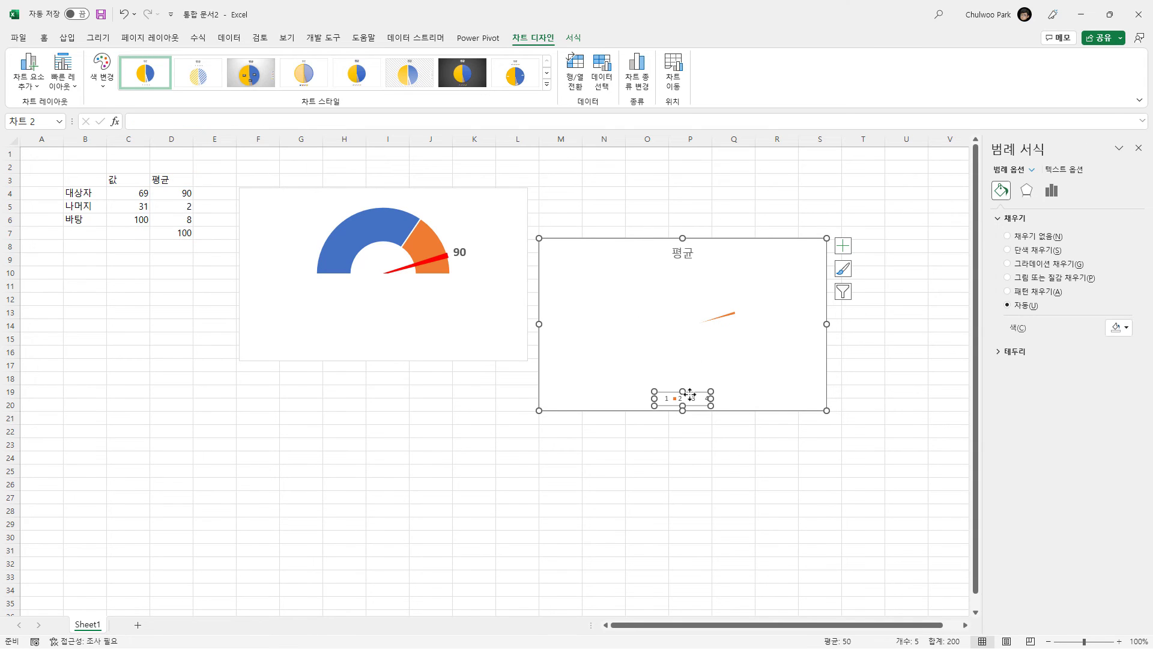
{"action": "key", "text": "Delete"}
{"action": "left_click", "coordinate": [682, 253]}
{"action": "key", "text": "Delete"}
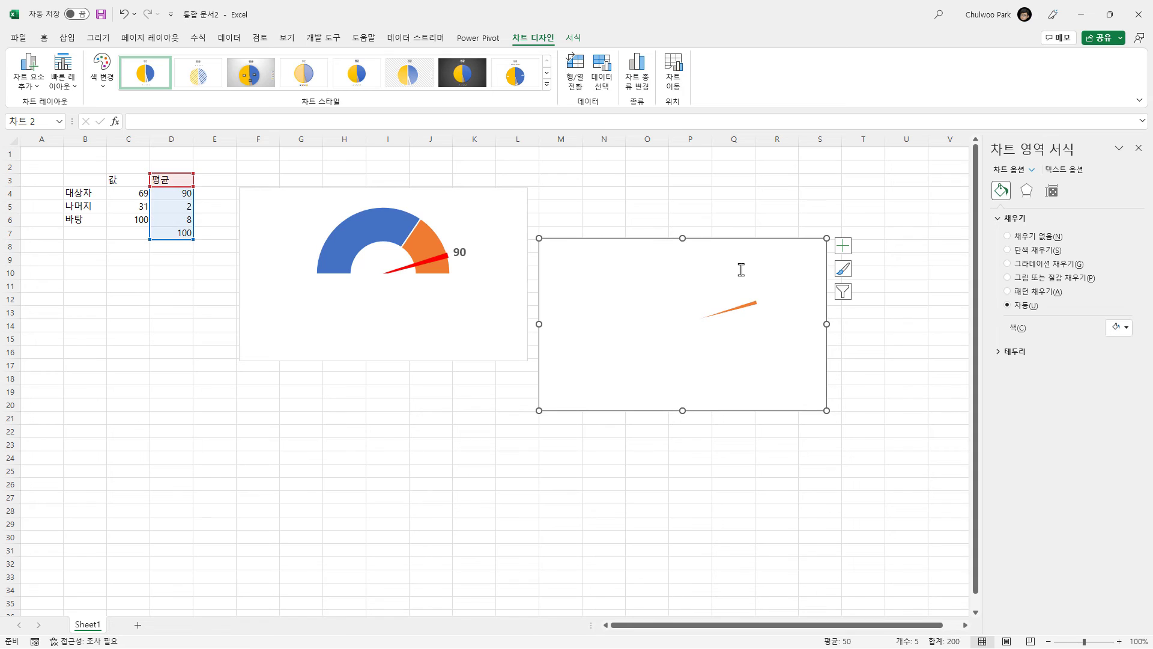
Step: Give the thin needle slice of the 평균 pie a red fill and a red outline
{"action": "left_click", "coordinate": [753, 310]}
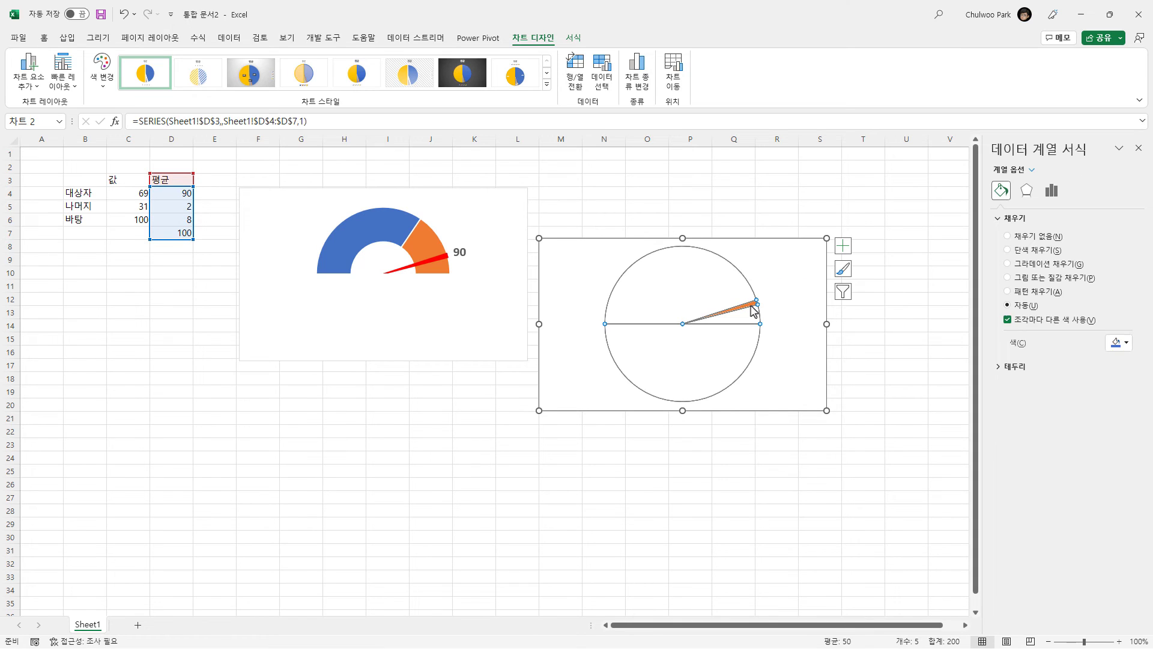
{"action": "left_click", "coordinate": [748, 305]}
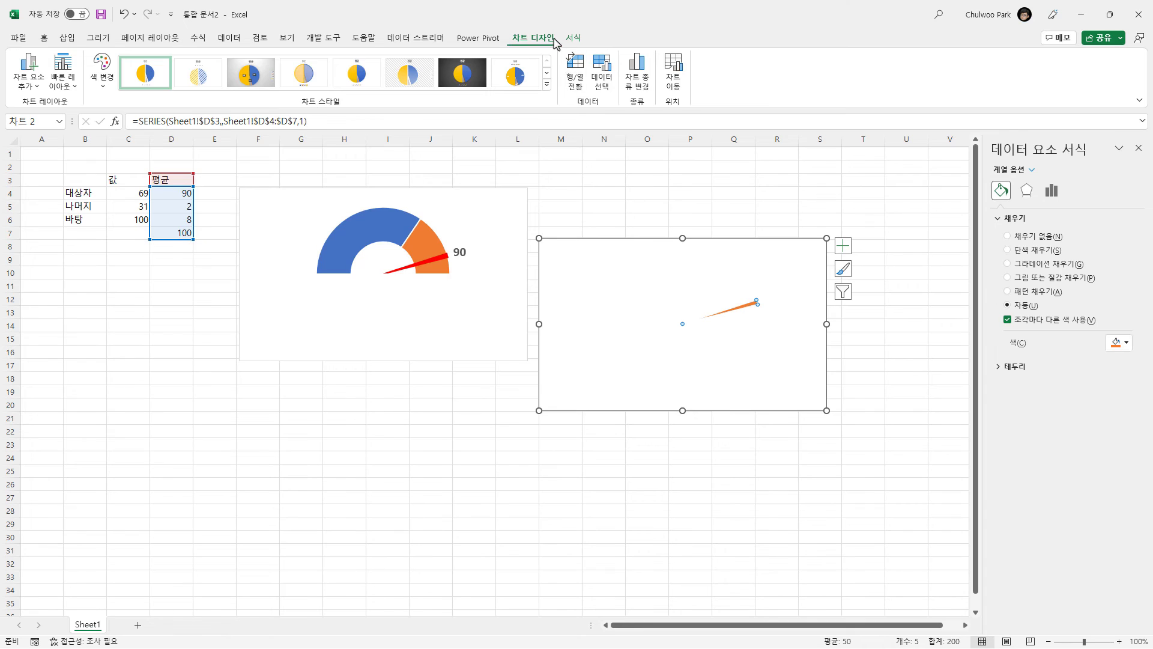
{"action": "left_click", "coordinate": [573, 37]}
{"action": "left_click", "coordinate": [475, 57]}
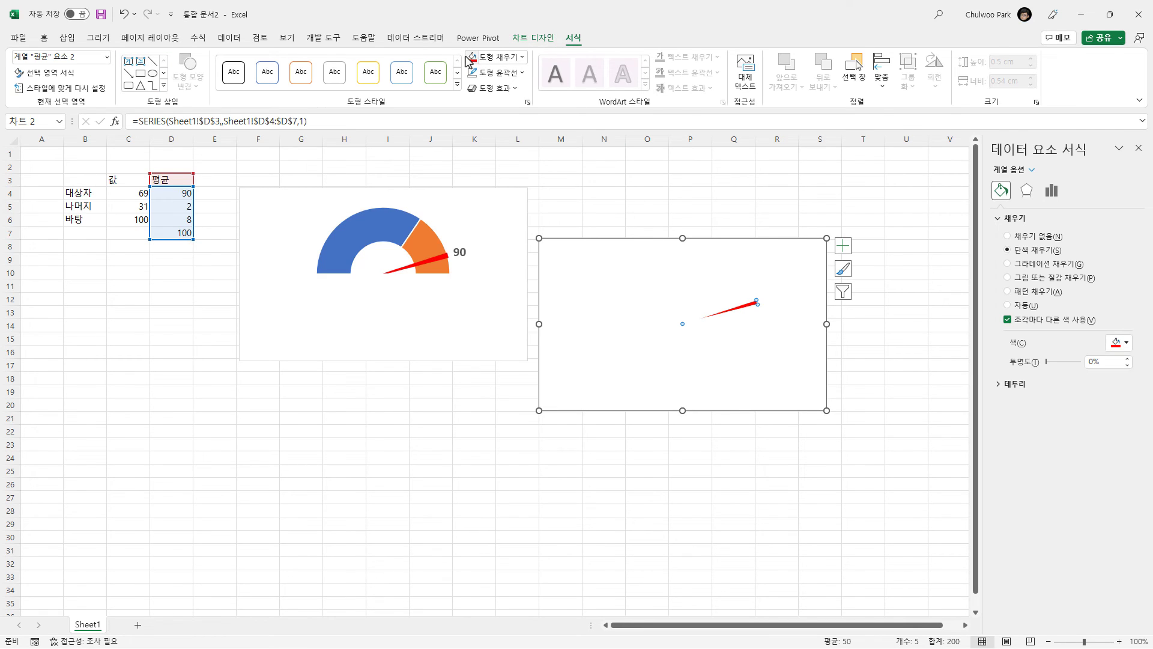
{"action": "left_click", "coordinate": [522, 72]}
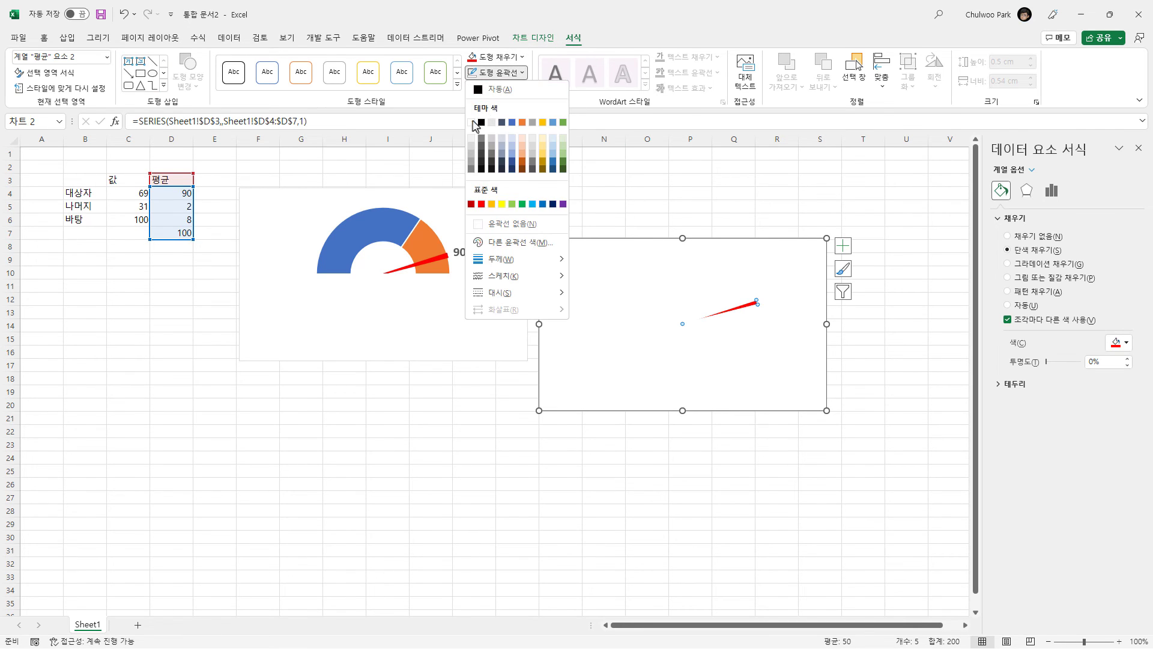
{"action": "left_click", "coordinate": [482, 204]}
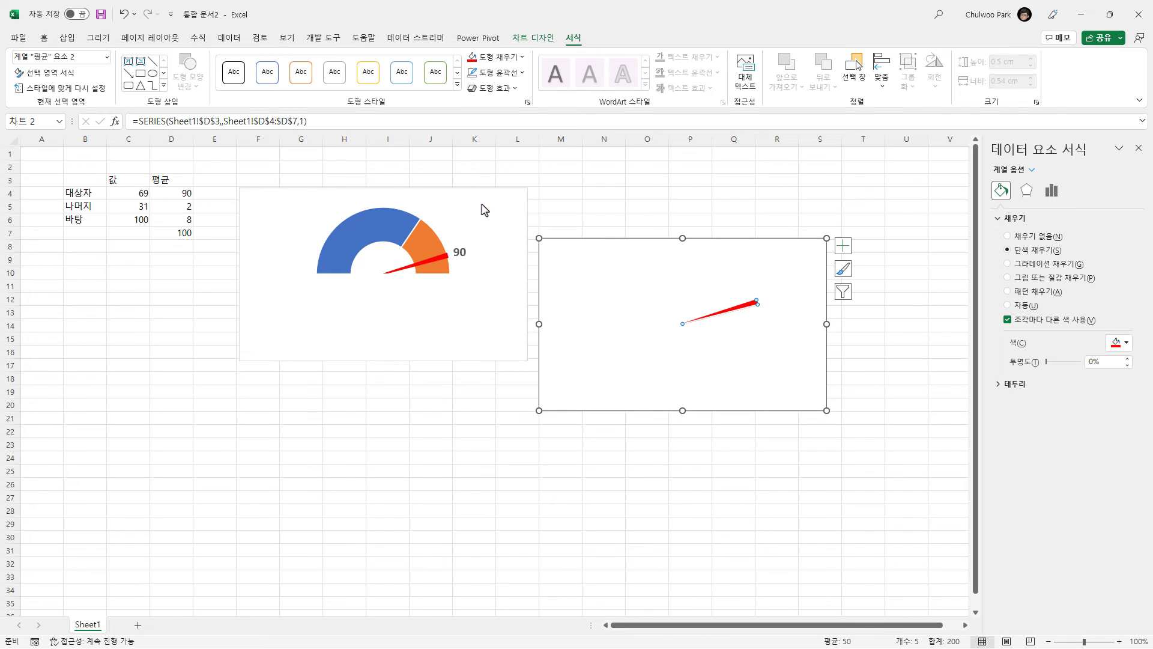
Step: Remove the outlines from the two unfilled slices on either side of the needle, and deselect the chart
{"action": "left_click", "coordinate": [602, 249]}
{"action": "left_click", "coordinate": [679, 294]}
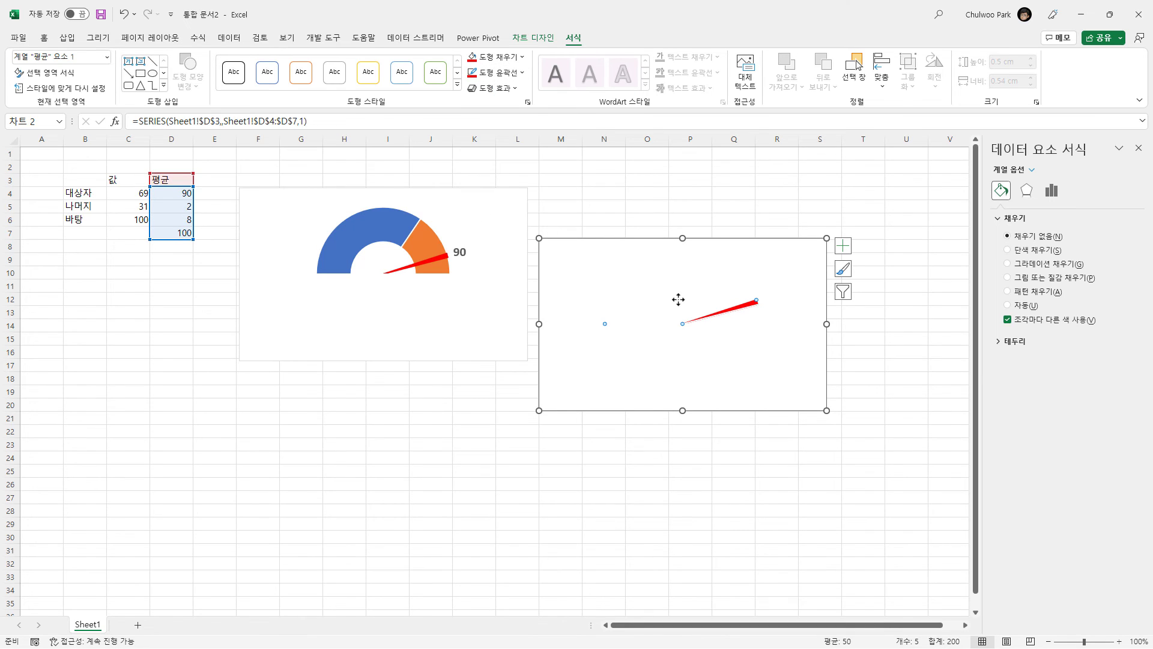
{"action": "left_click", "coordinate": [523, 73]}
{"action": "left_click", "coordinate": [498, 225]}
{"action": "left_click", "coordinate": [521, 75]}
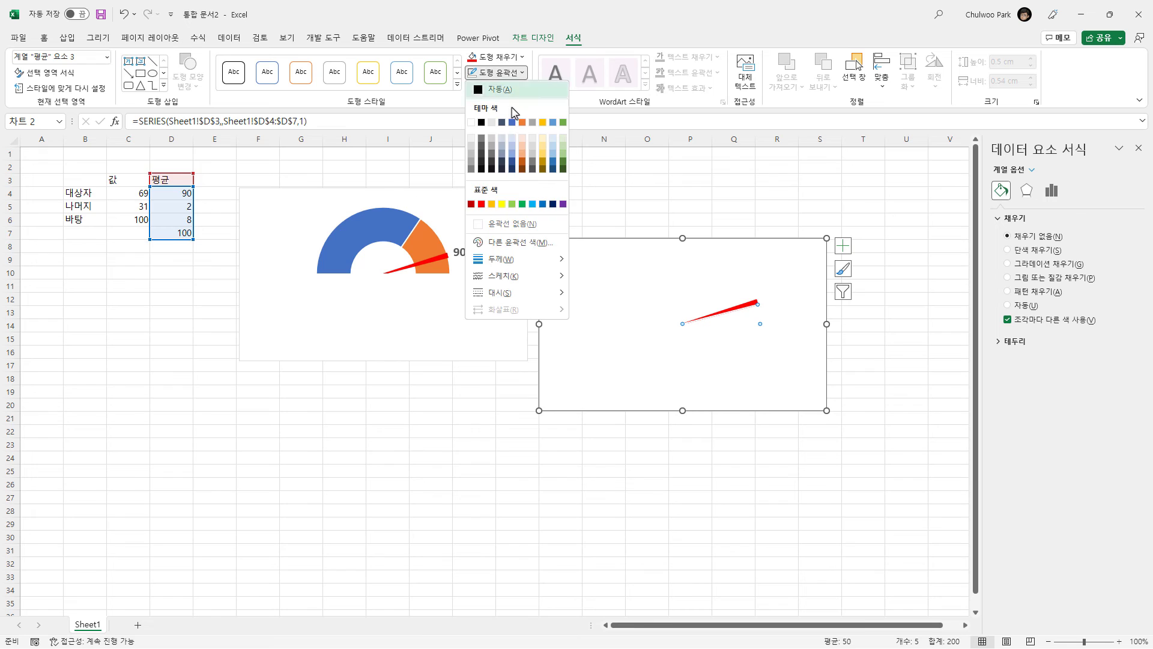
{"action": "left_click", "coordinate": [498, 225]}
{"action": "left_click", "coordinate": [796, 467]}
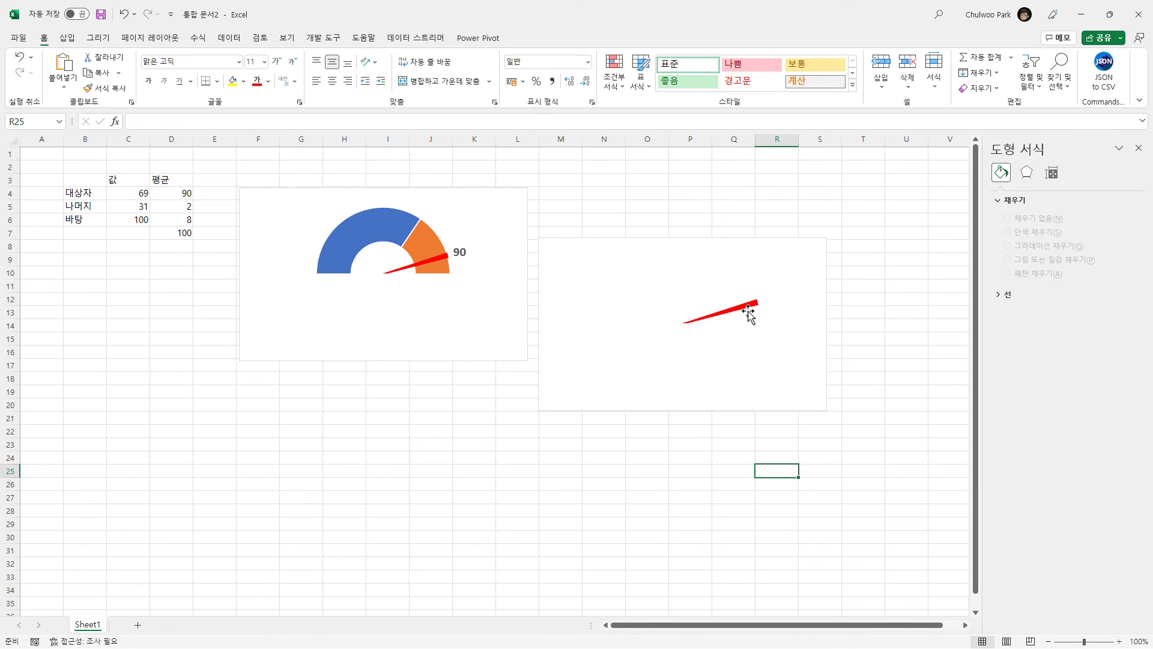
Step: Make the needle chart's background transparent by setting its chart area to no fill
{"action": "left_click", "coordinate": [665, 275]}
{"action": "left_click", "coordinate": [594, 257]}
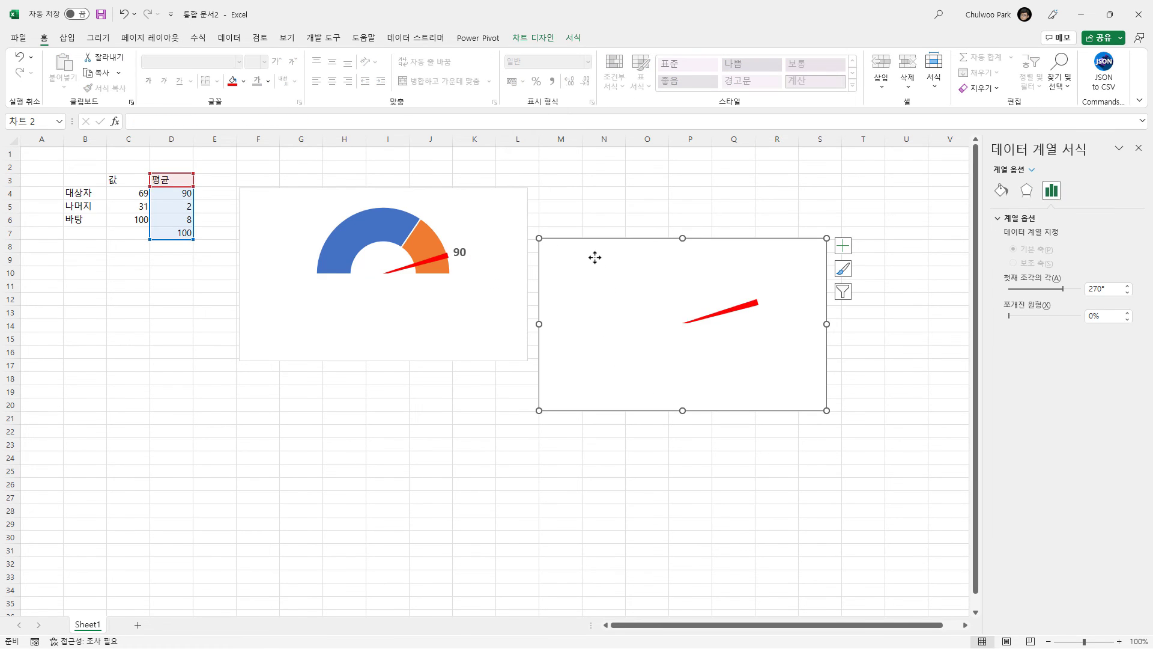
{"action": "left_click", "coordinate": [1001, 191]}
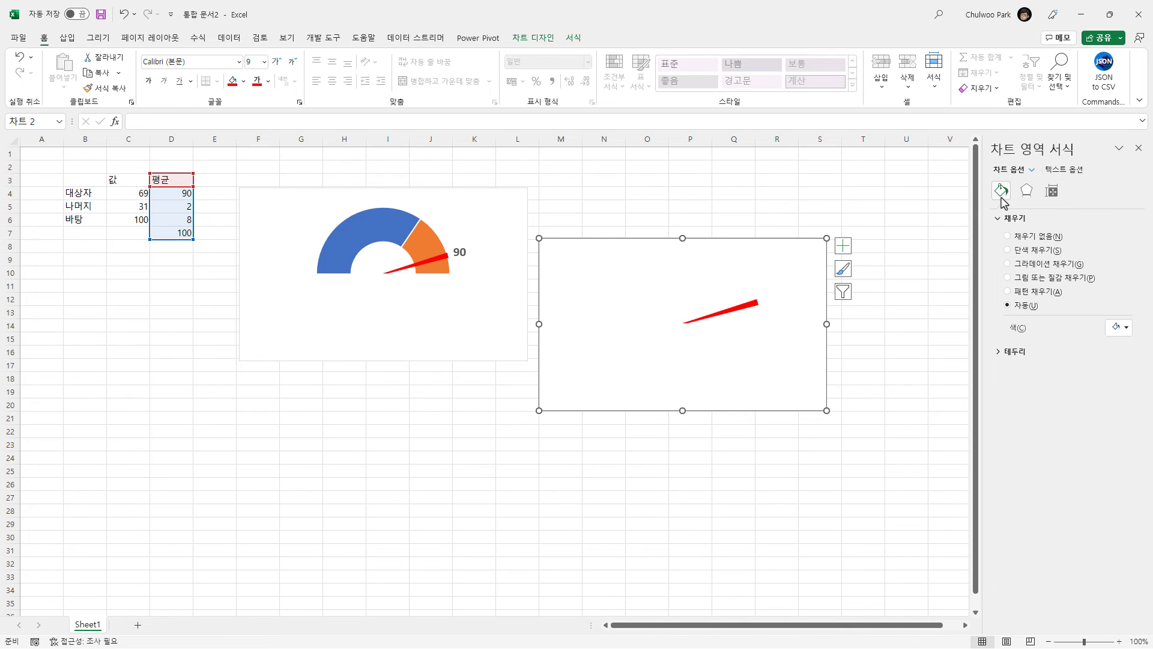
{"action": "left_click", "coordinate": [1027, 237]}
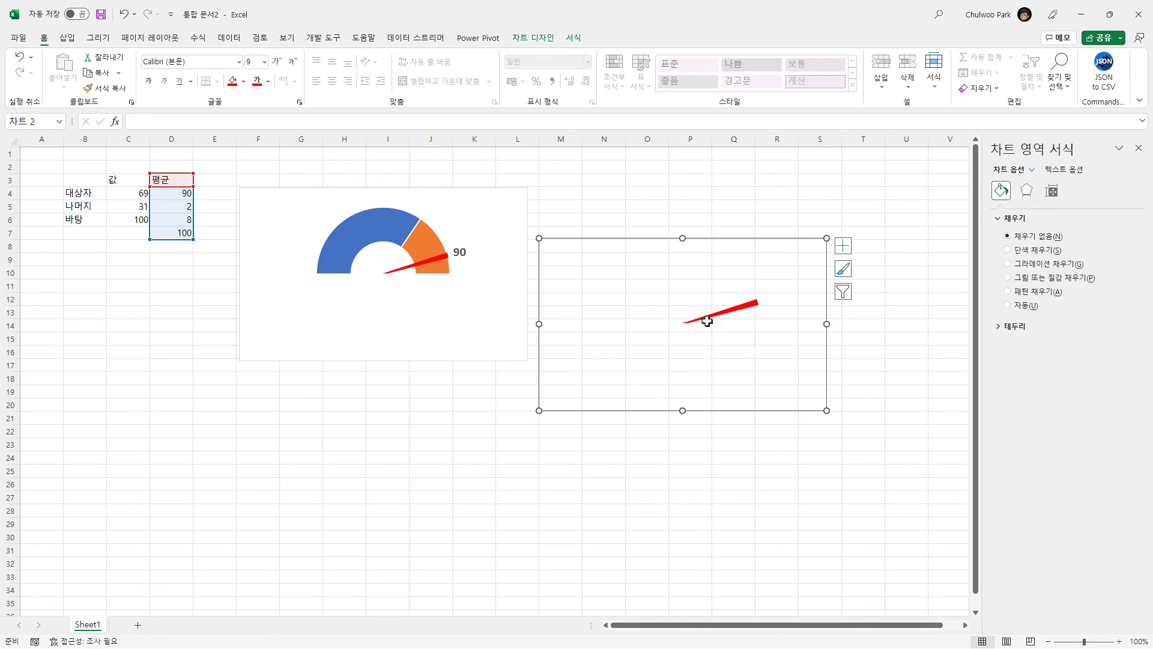
Step: Try to overlay the needle chart on the gauge chart by moving it freehand
{"action": "left_click_drag", "start_coordinate": [741, 412], "coordinate": [452, 329]}
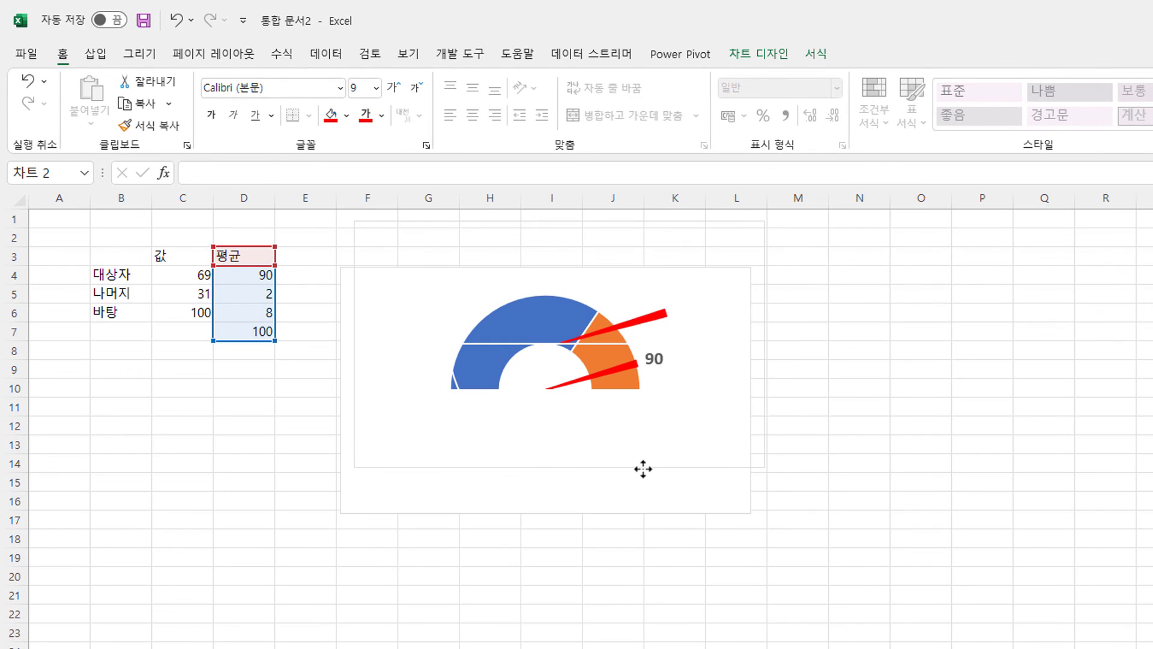
{"action": "left_click_drag", "start_coordinate": [643, 468], "coordinate": [1124, 528]}
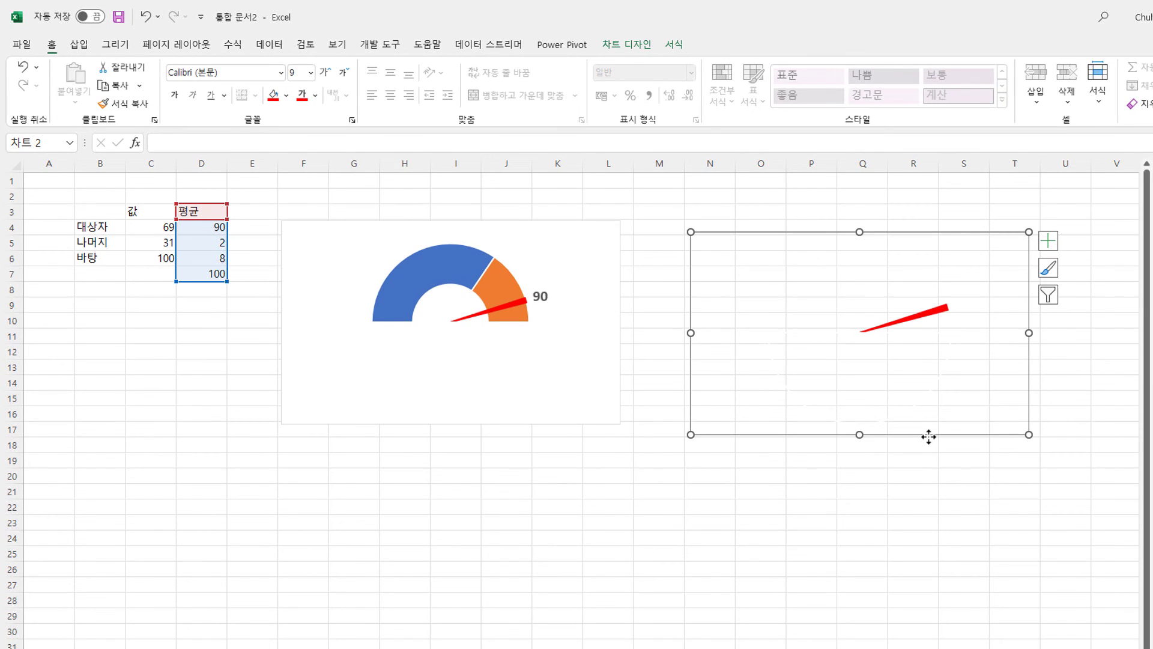
Step: Overlay the needle chart on the gauge chart by aligning both to their horizontal centre and vertical middle, and deselect them
{"action": "left_click_drag", "start_coordinate": [925, 438], "coordinate": [718, 520]}
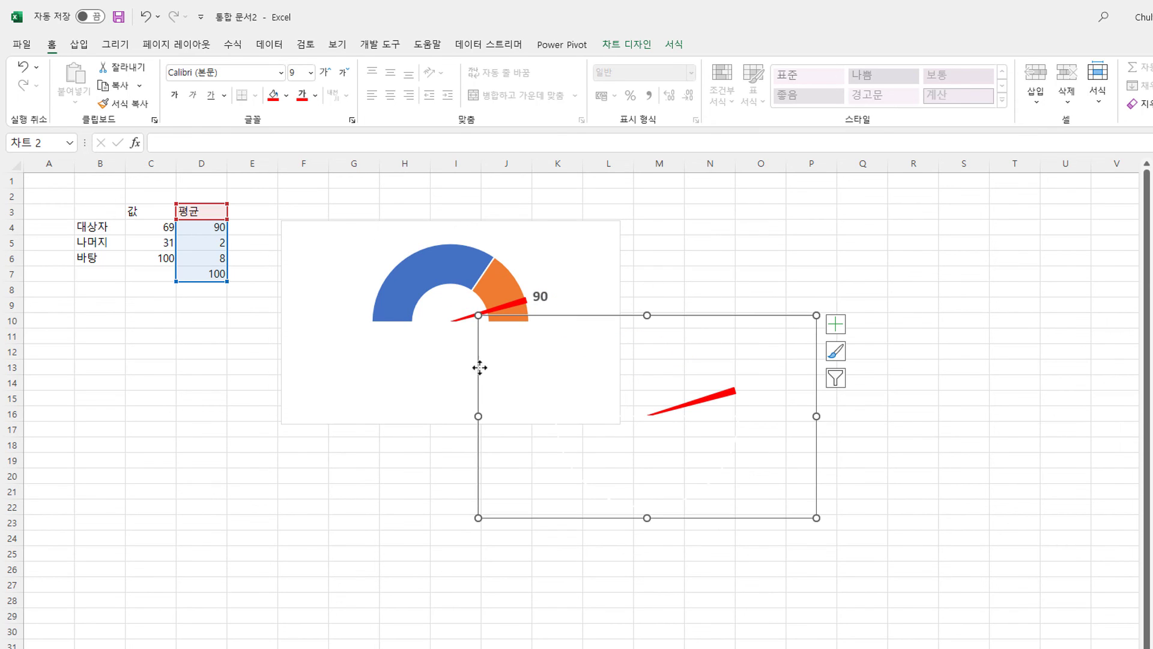
{"action": "left_click", "coordinate": [383, 312], "text": "ctrl"}
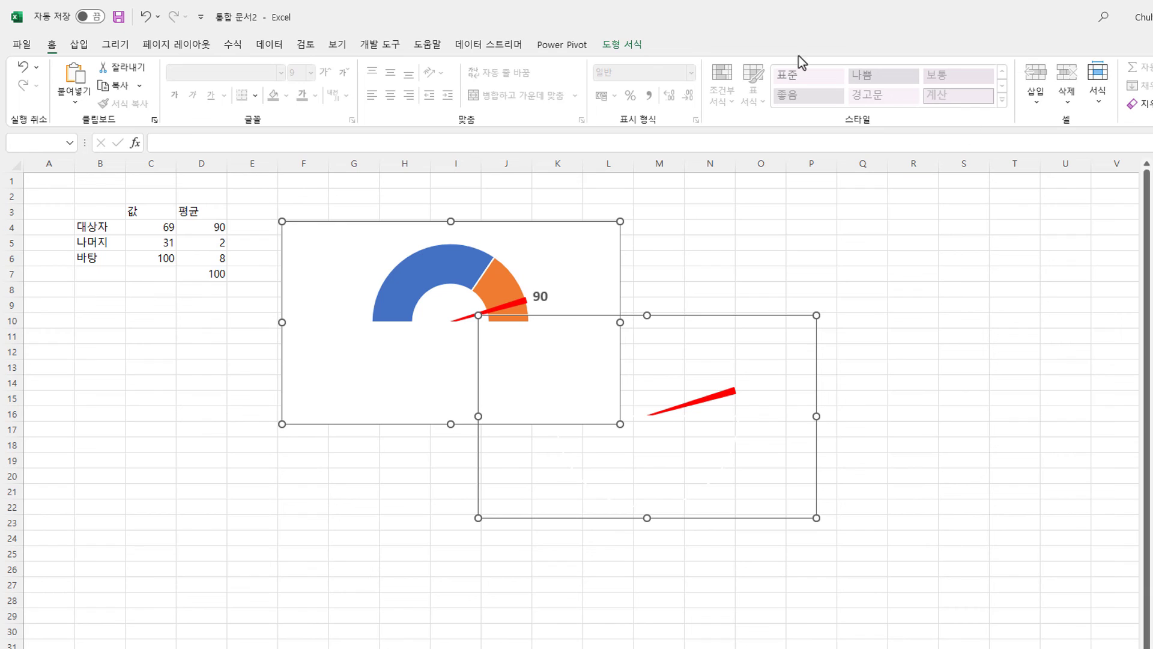
{"action": "left_click", "coordinate": [624, 46]}
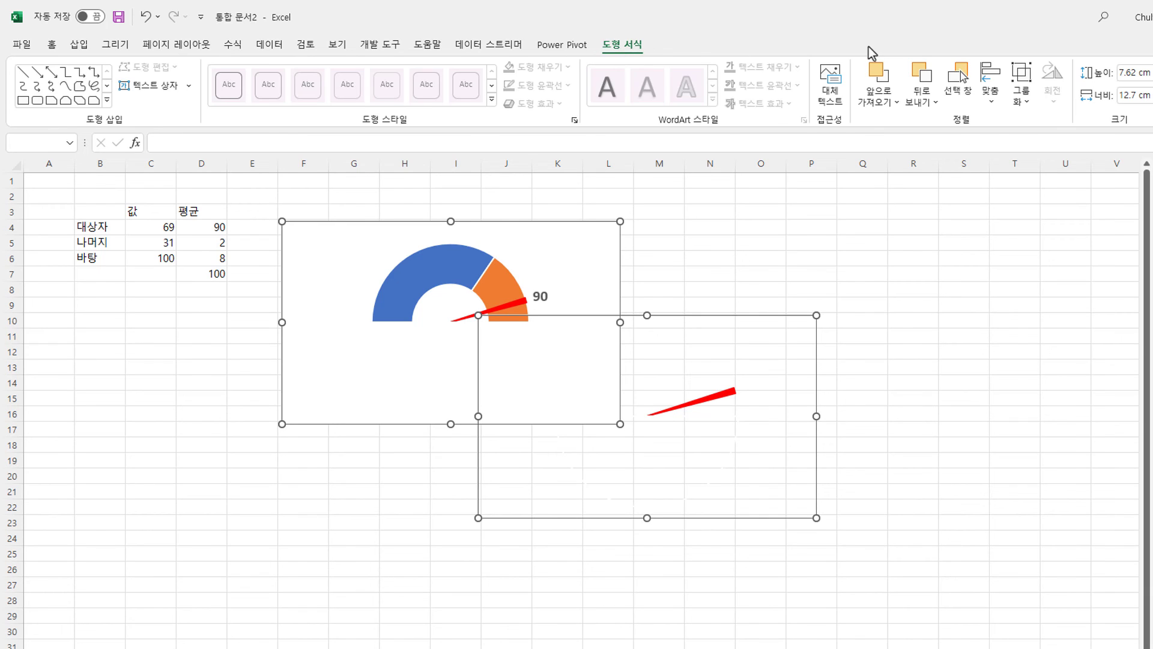
{"action": "left_click", "coordinate": [988, 113]}
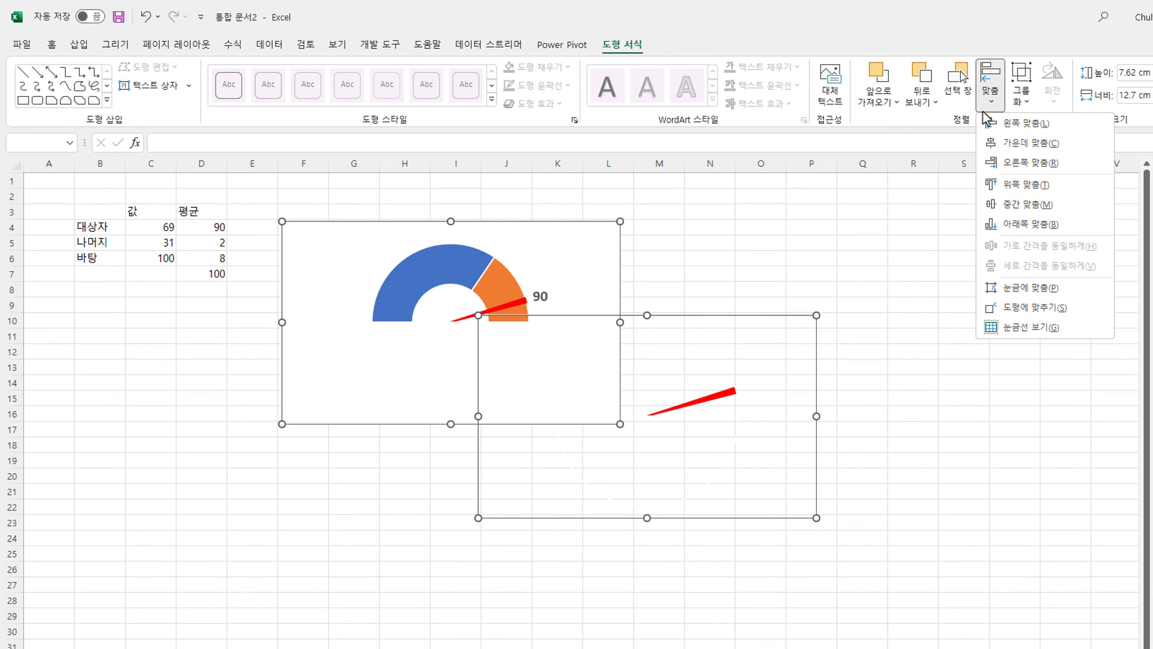
{"action": "left_click", "coordinate": [997, 134]}
{"action": "left_click", "coordinate": [989, 112]}
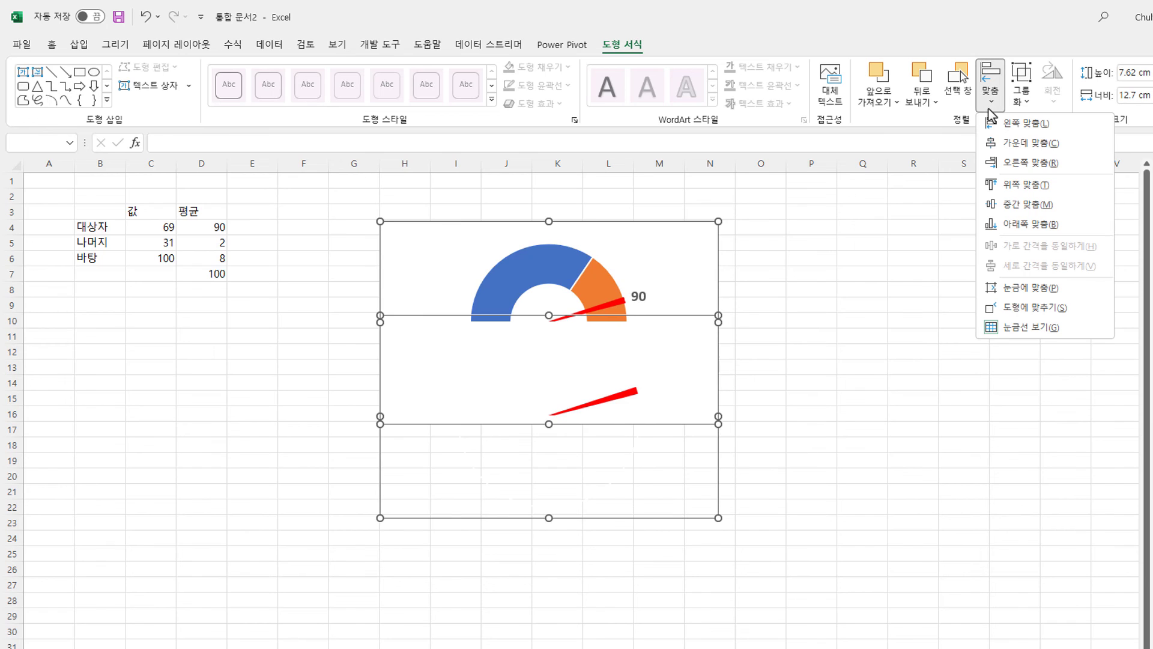
{"action": "left_click", "coordinate": [1041, 206]}
{"action": "left_click", "coordinate": [892, 354]}
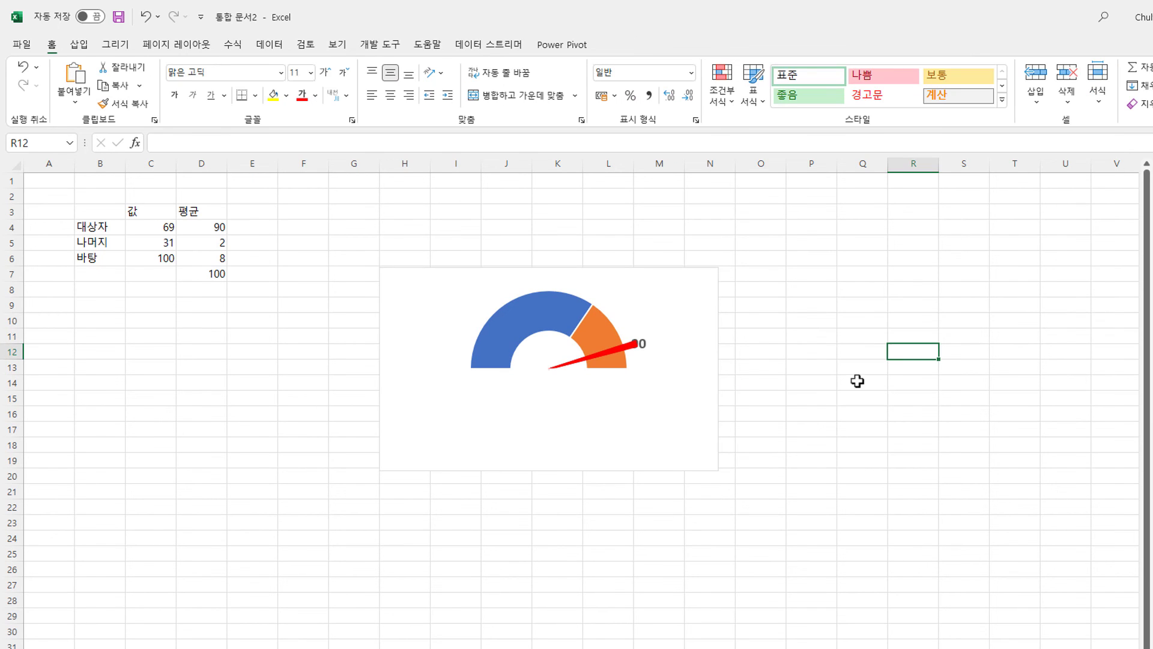
Step: Enlarge the overlaid needle chart about its centre to about 16.56 cm wide and 10.78 cm high
{"action": "left_click", "coordinate": [592, 358]}
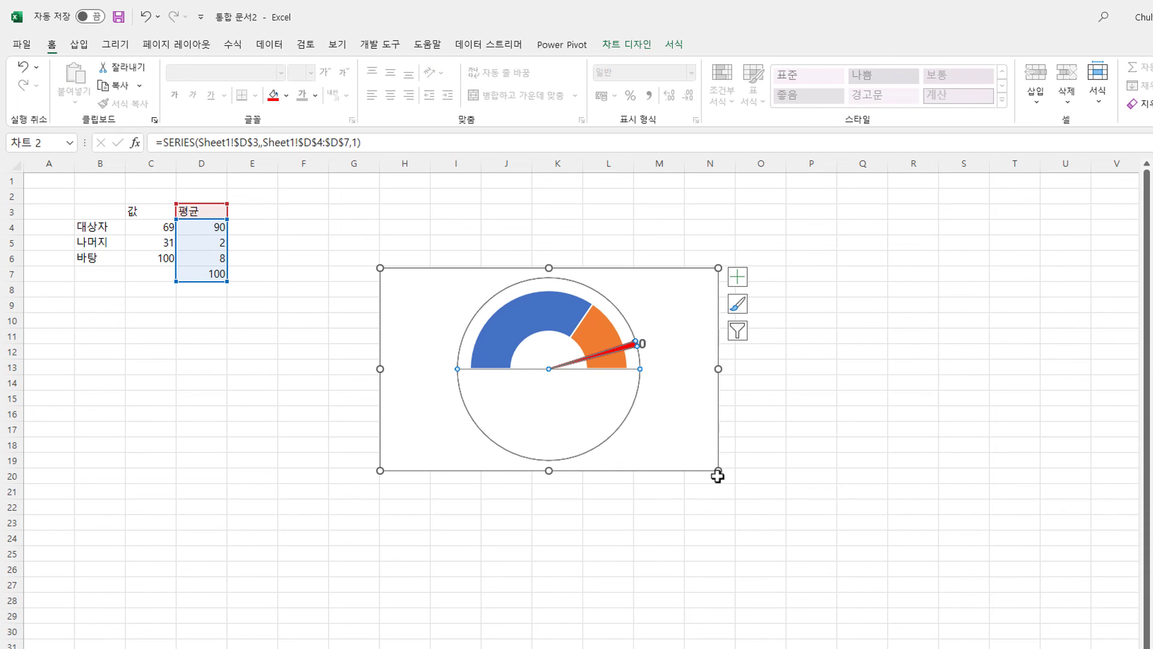
{"action": "left_click_drag", "start_coordinate": [718, 471], "coordinate": [726, 510]}
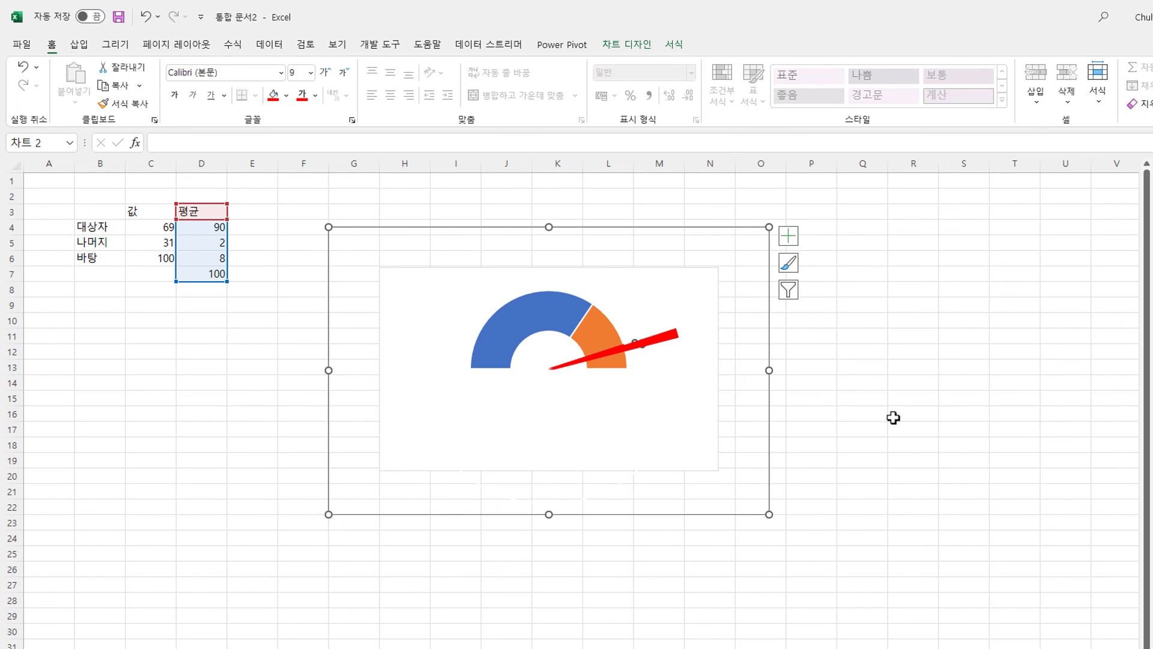
Step: List the sheet's objects for selection and select 차트 1 and 차트 2 alternately to tell the two overlapping charts apart
{"action": "left_click", "coordinate": [674, 44]}
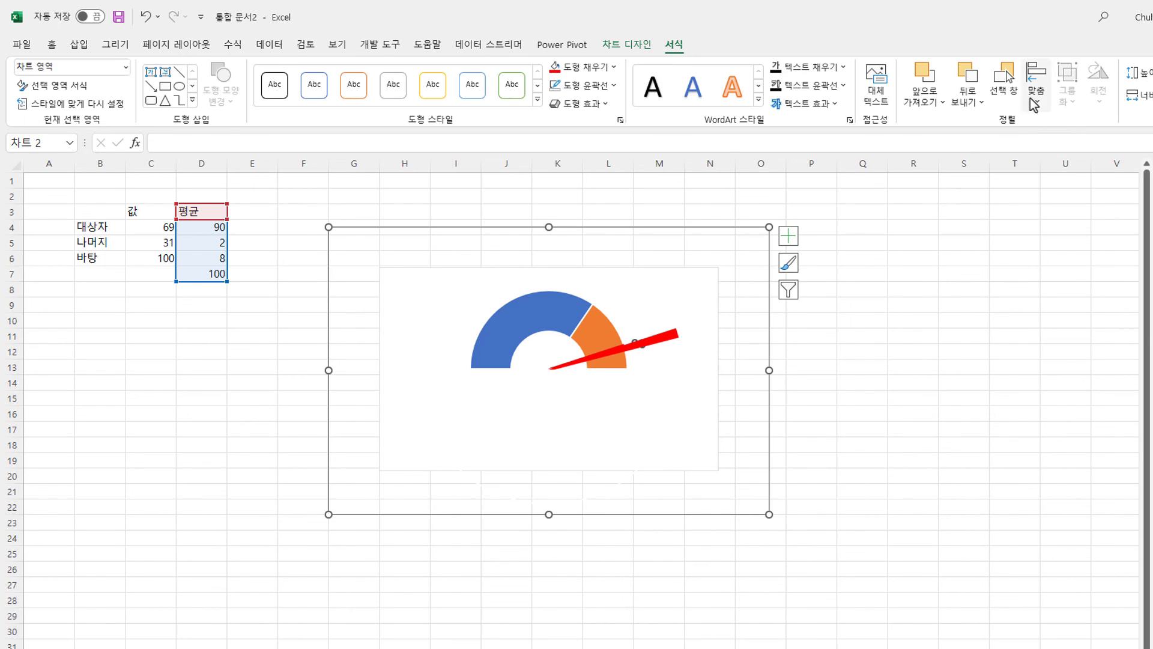
{"action": "left_click", "coordinate": [1035, 90]}
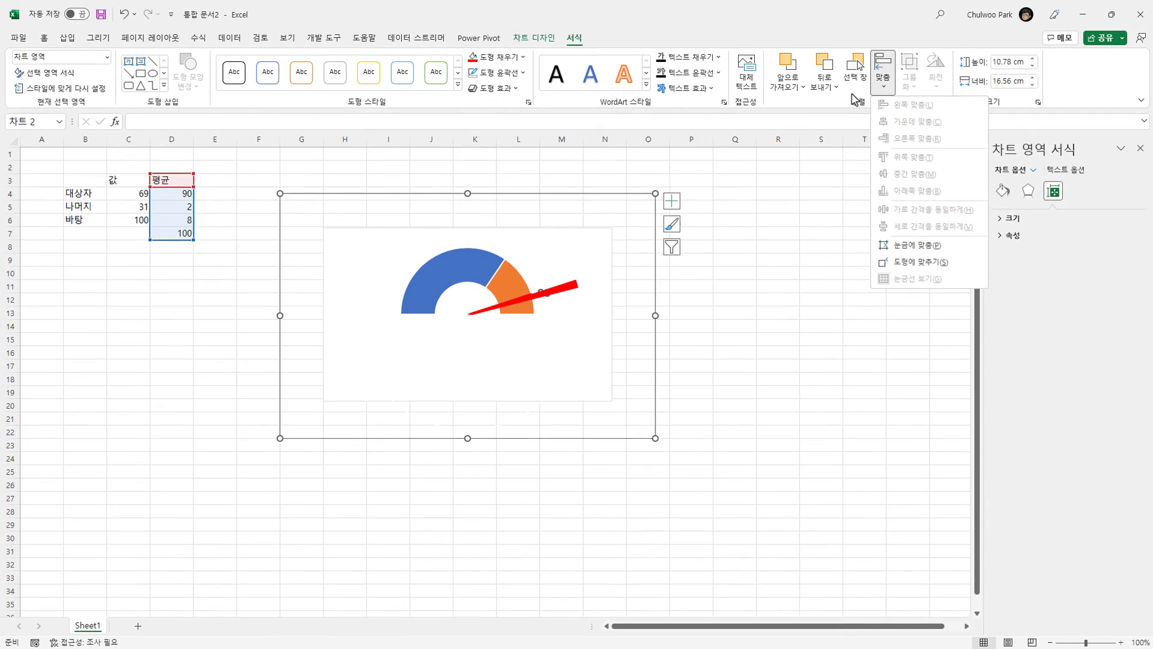
{"action": "left_click", "coordinate": [948, 76]}
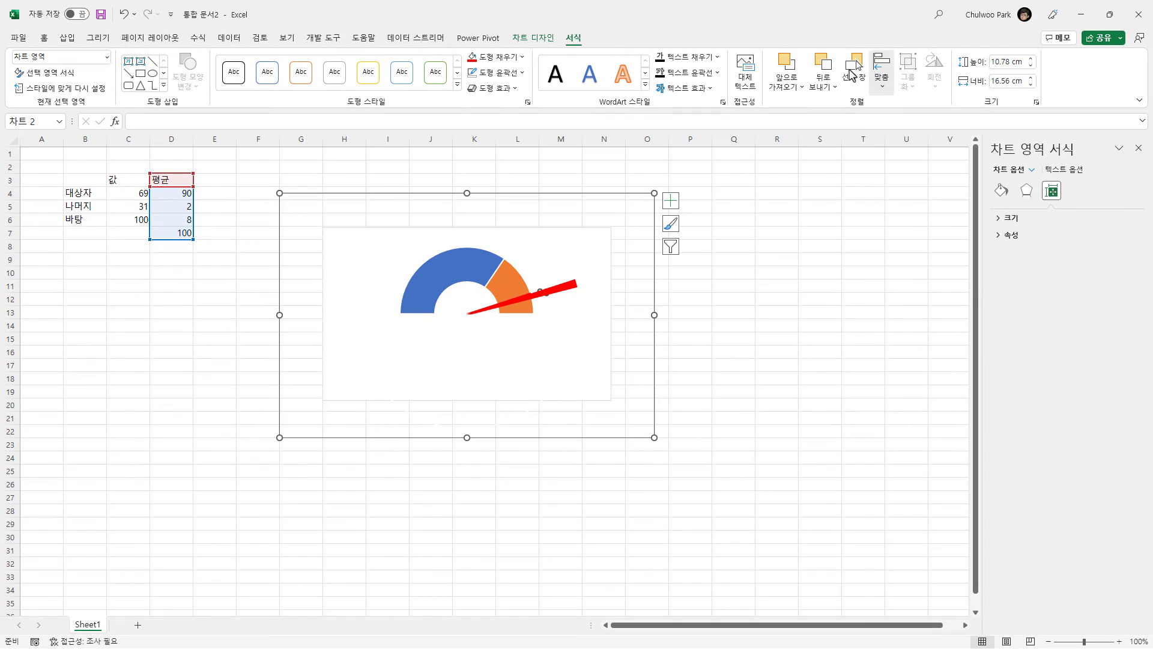
{"action": "left_click", "coordinate": [1006, 207]}
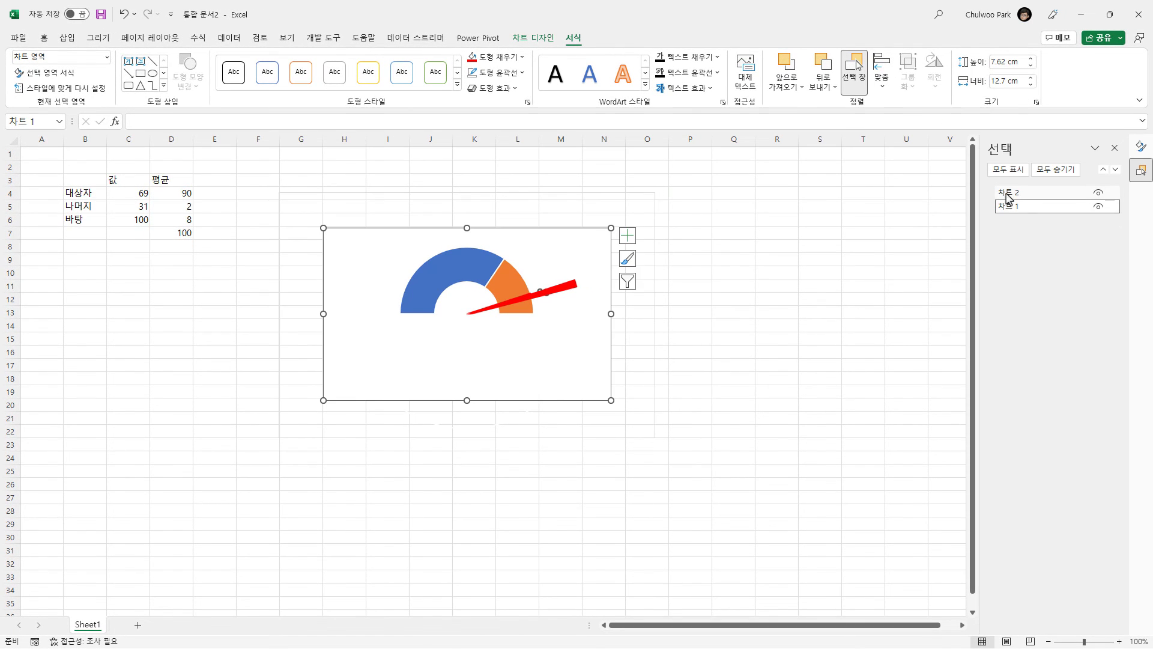
{"action": "left_click", "coordinate": [1009, 194]}
{"action": "left_click", "coordinate": [1008, 207]}
{"action": "left_click", "coordinate": [1009, 193]}
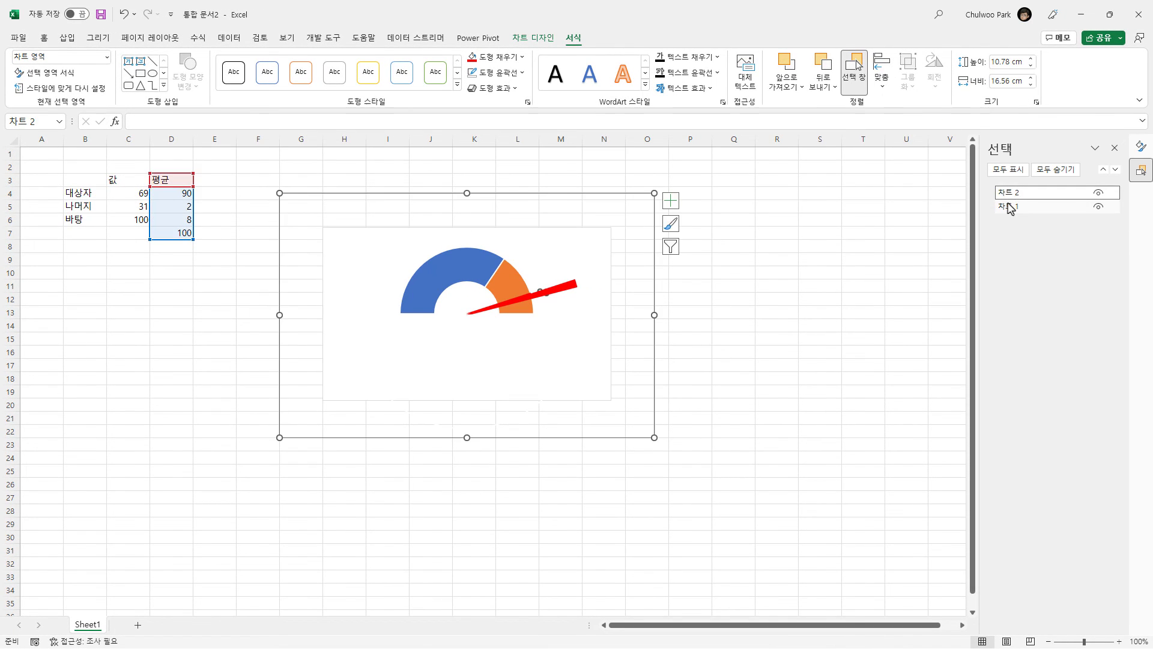
{"action": "left_click", "coordinate": [1008, 207]}
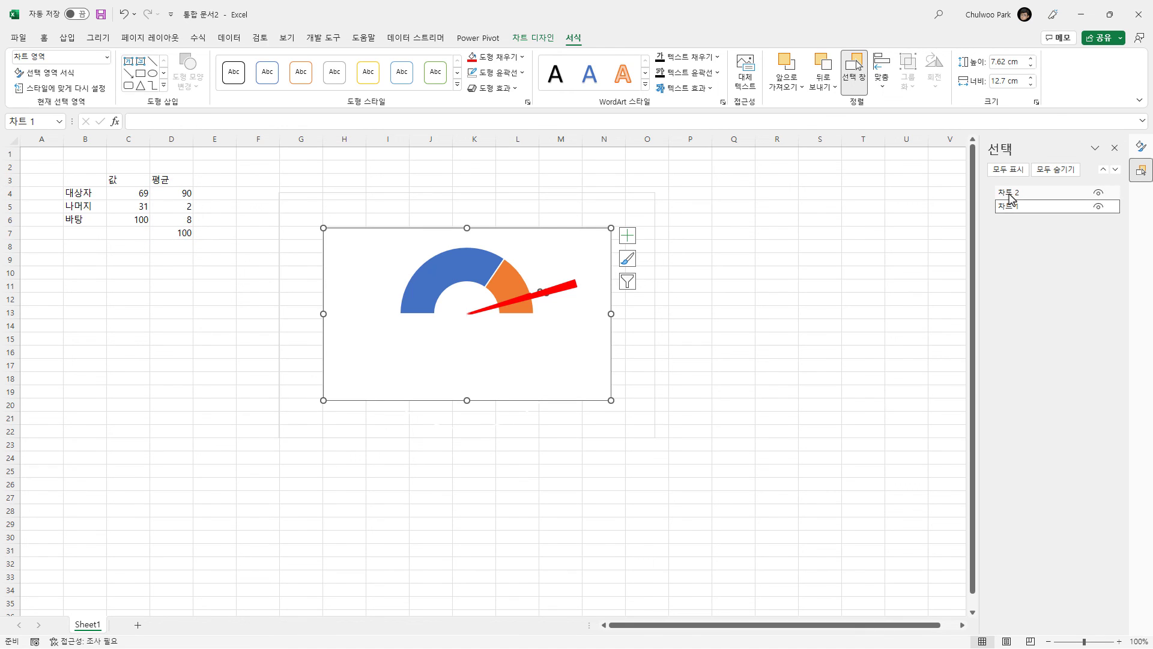
Step: Hide 차트 2 to examine the 평균 series in the gauge chart underneath, and show 차트 2 again
{"action": "left_click", "coordinate": [1099, 194]}
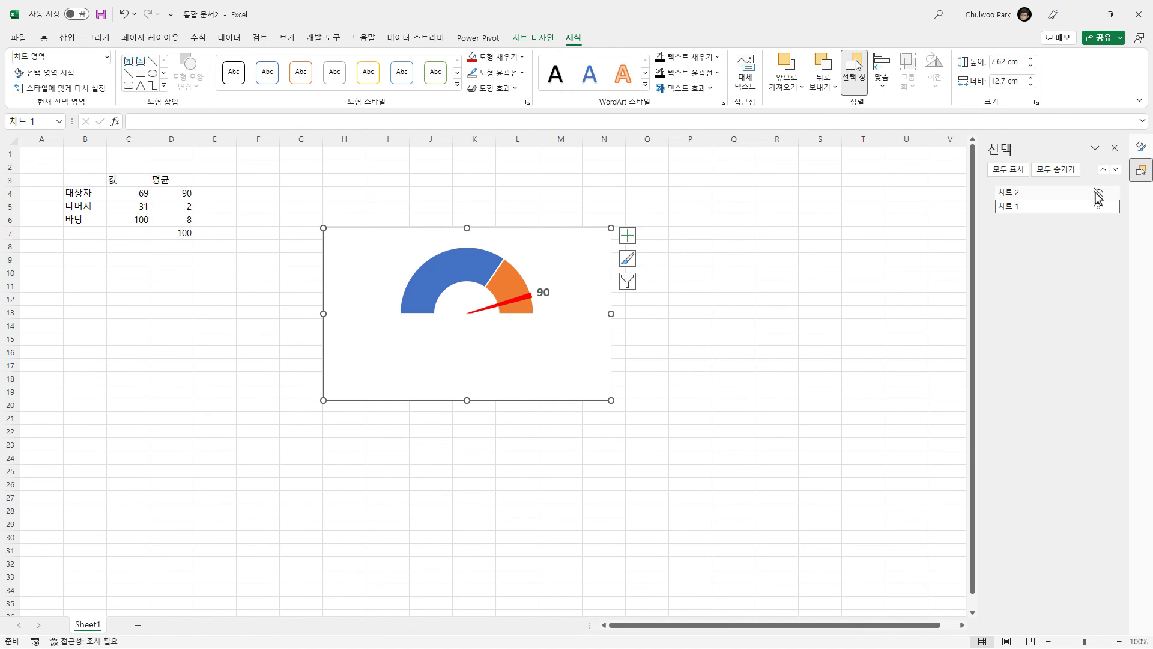
{"action": "left_click", "coordinate": [422, 299]}
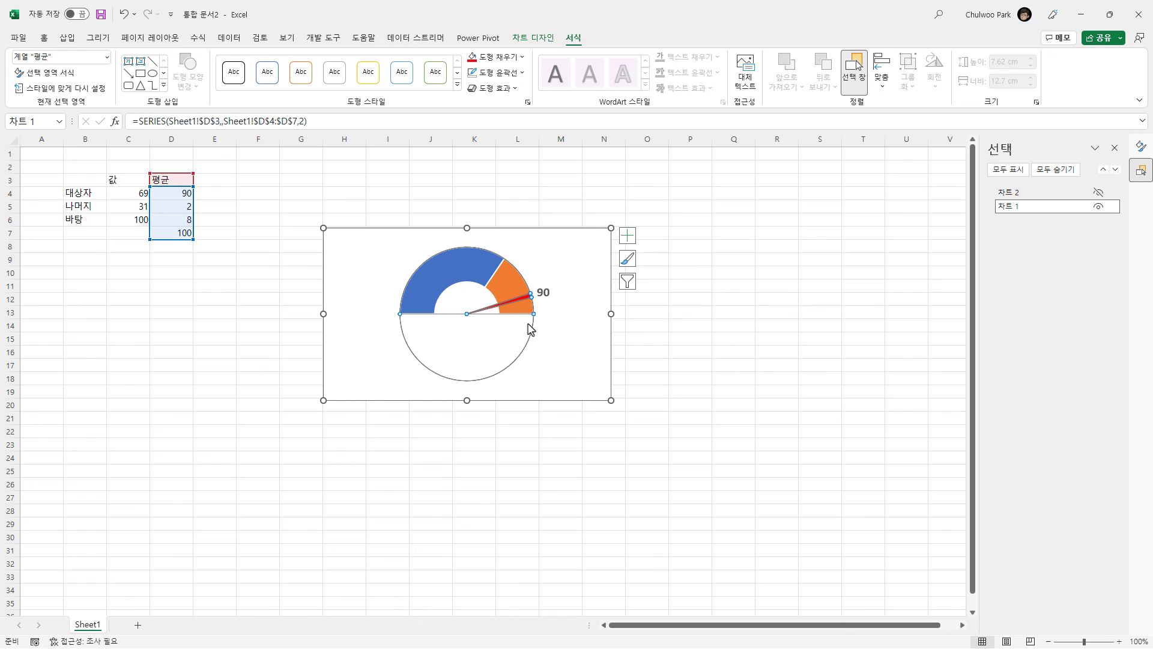
{"action": "left_click", "coordinate": [564, 260]}
{"action": "left_click", "coordinate": [460, 272]}
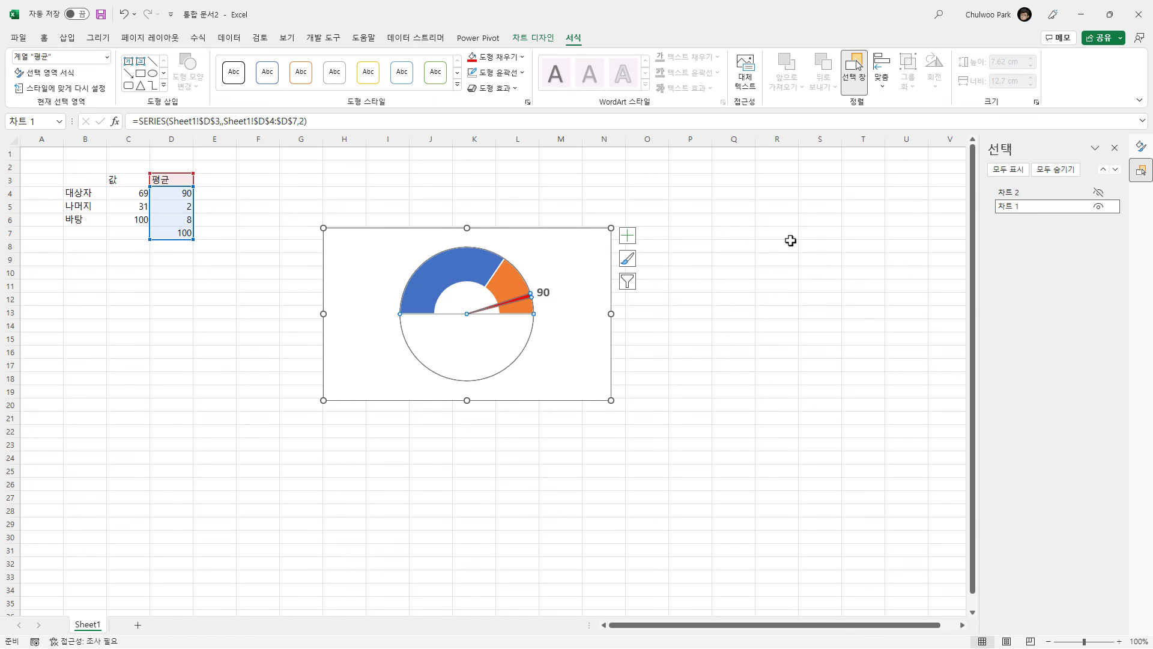
{"action": "left_click", "coordinate": [1097, 194]}
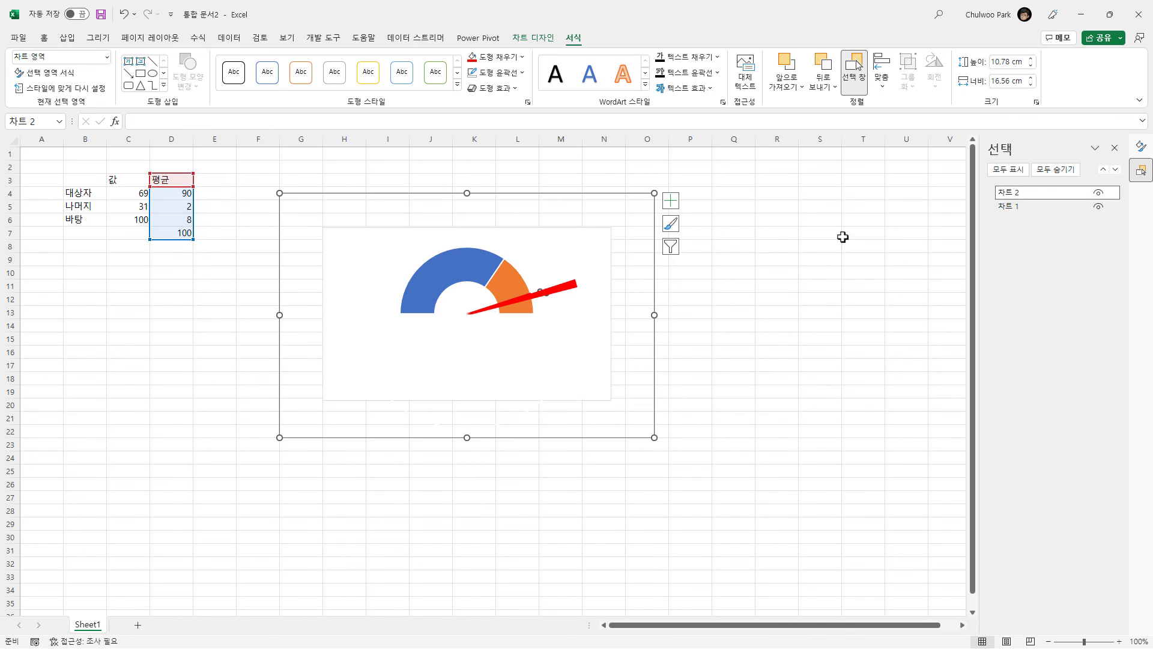
Step: Move the needle chart down off the gauge and back over it, leaving it slightly offset from the gauge's centre
{"action": "left_click", "coordinate": [470, 314]}
{"action": "left_click", "coordinate": [611, 410]}
{"action": "left_click", "coordinate": [629, 448]}
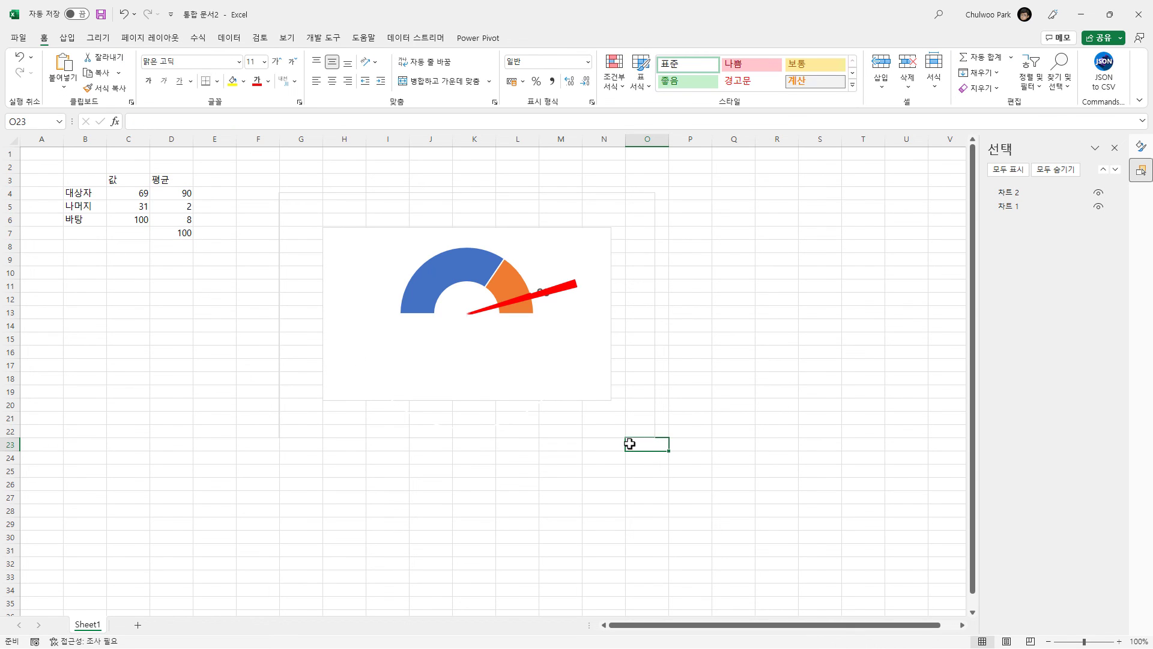
{"action": "left_click", "coordinate": [576, 422]}
{"action": "double_click", "coordinate": [591, 436]}
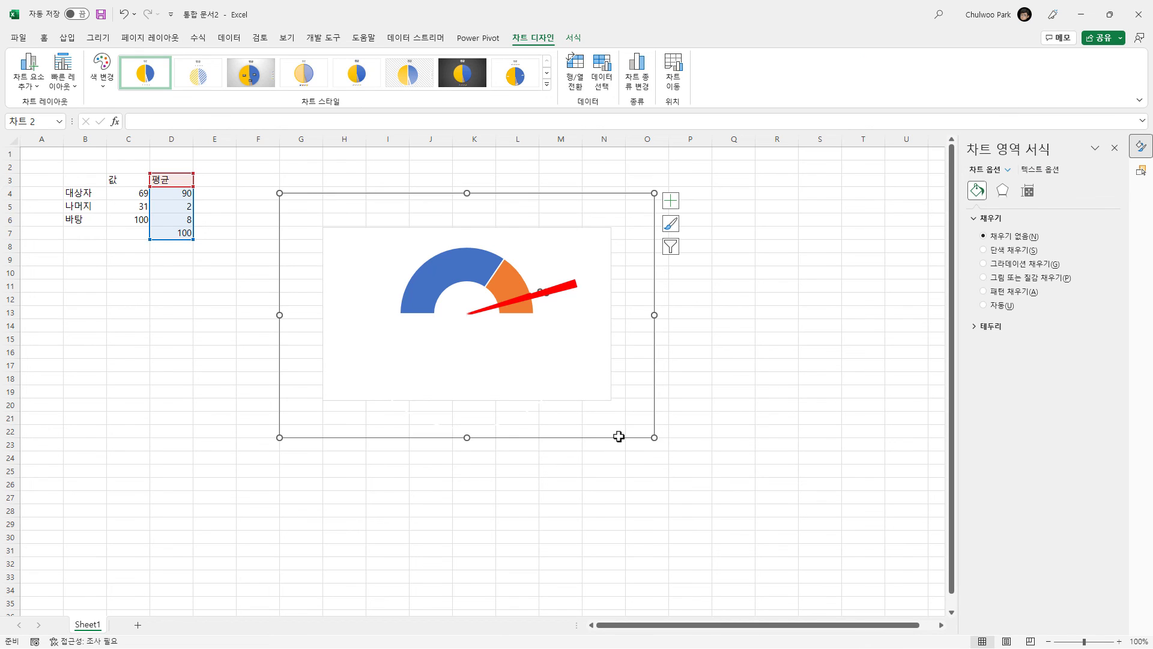
{"action": "left_click_drag", "start_coordinate": [618, 437], "coordinate": [615, 485]}
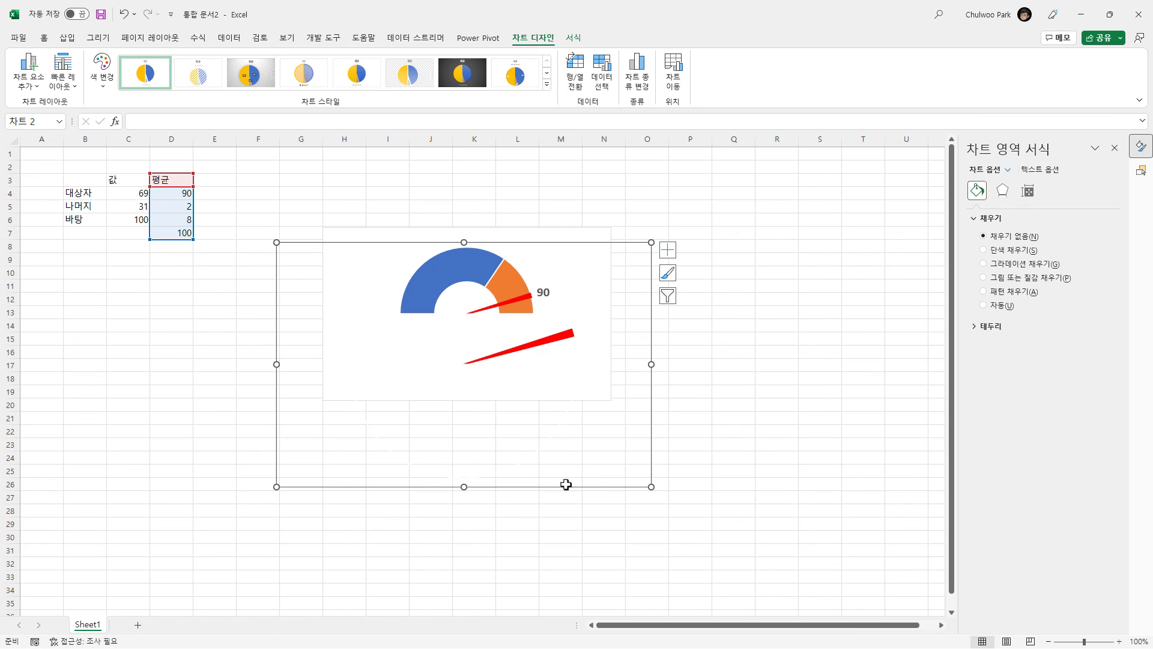
{"action": "left_click_drag", "start_coordinate": [566, 481], "coordinate": [576, 435]}
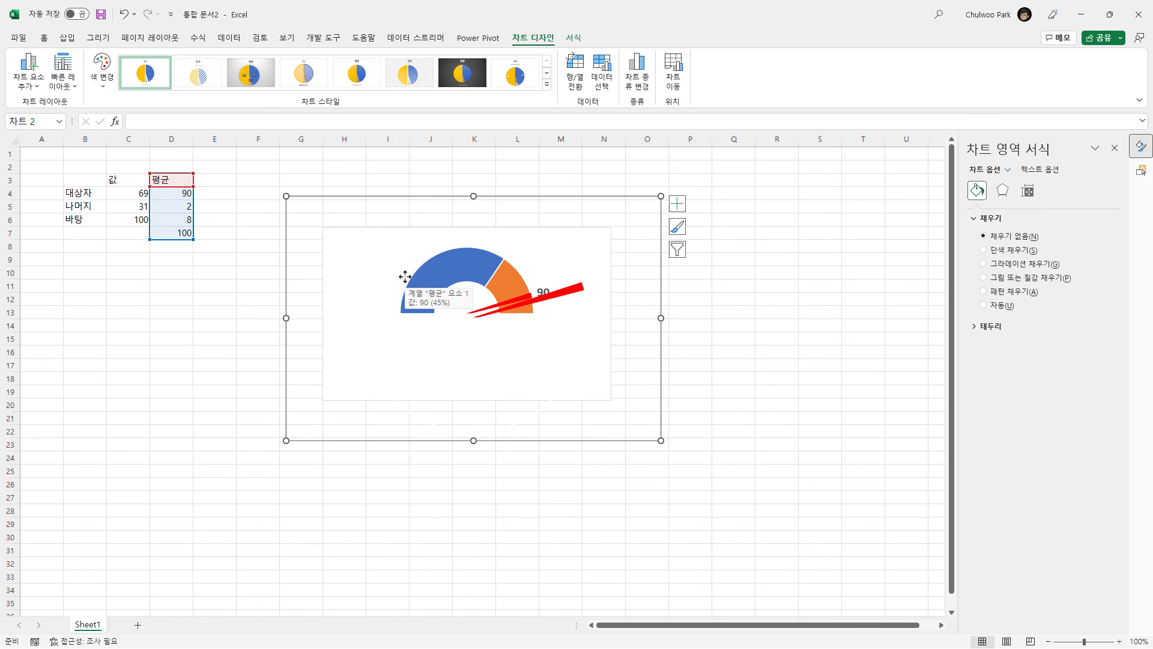
Step: Pull the slices of the needle chart's 평균 series outward to a pie explosion of 71%
{"action": "left_click", "coordinate": [567, 293]}
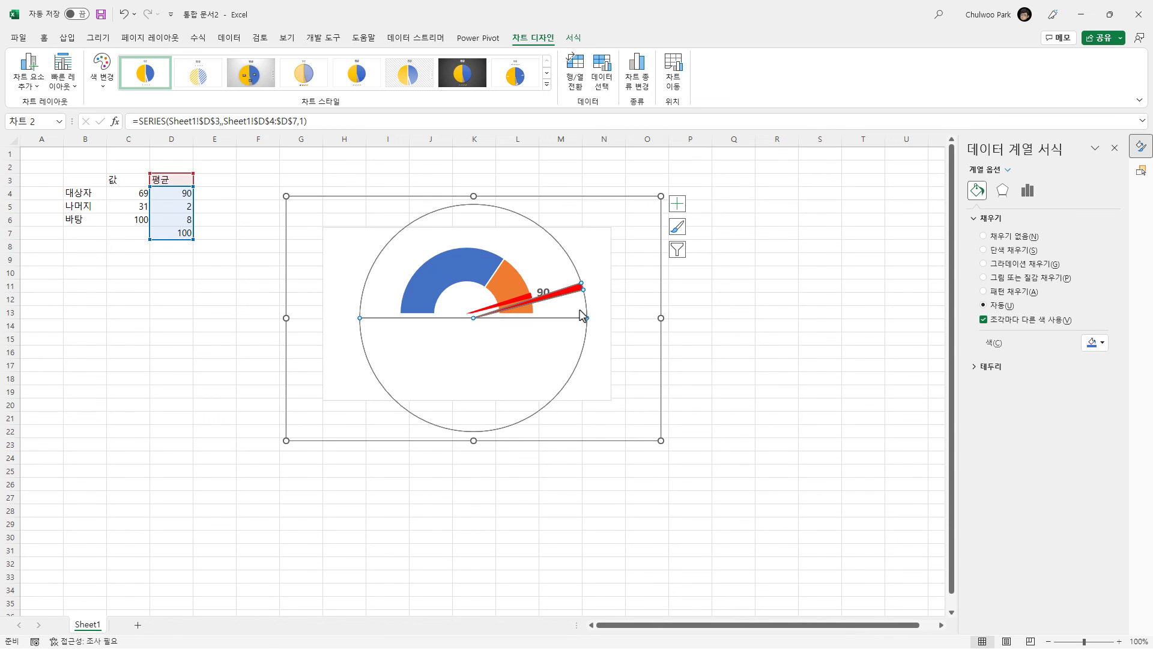
{"action": "left_click", "coordinate": [738, 416]}
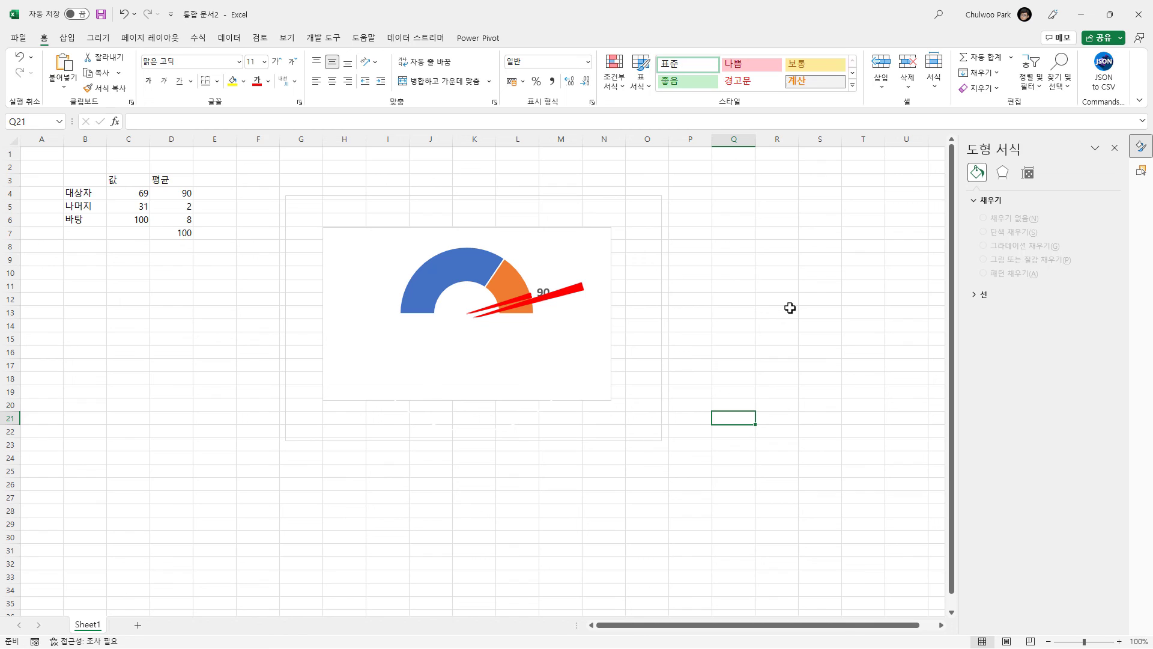
{"action": "left_click", "coordinate": [567, 290]}
{"action": "left_click_drag", "start_coordinate": [567, 329], "coordinate": [738, 407]}
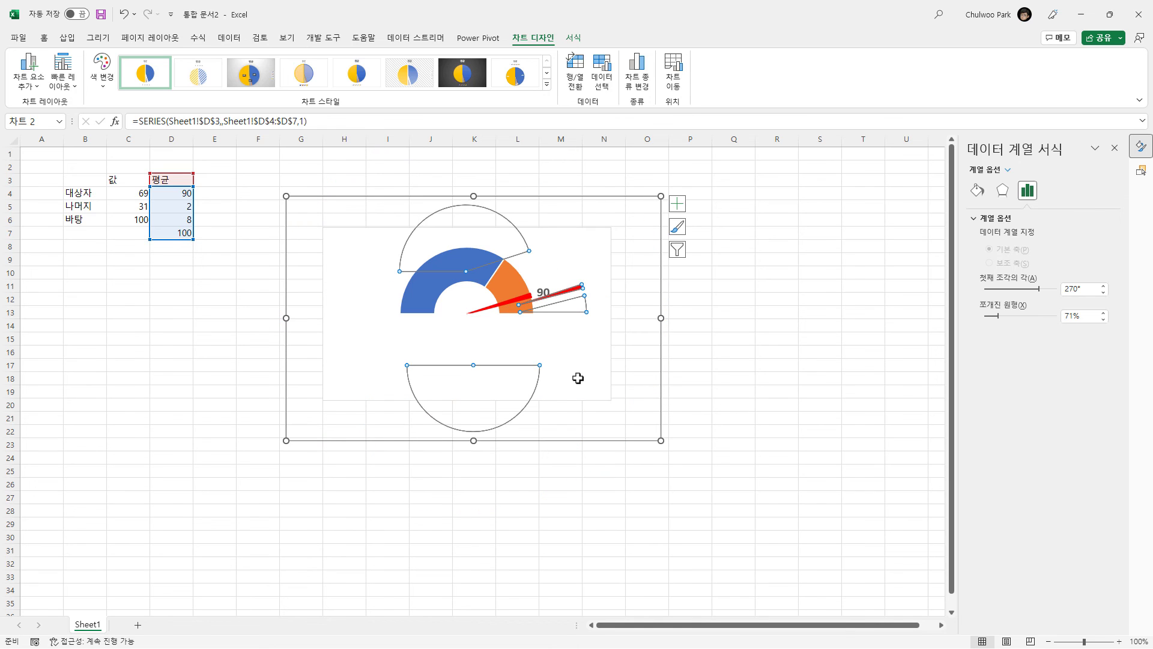